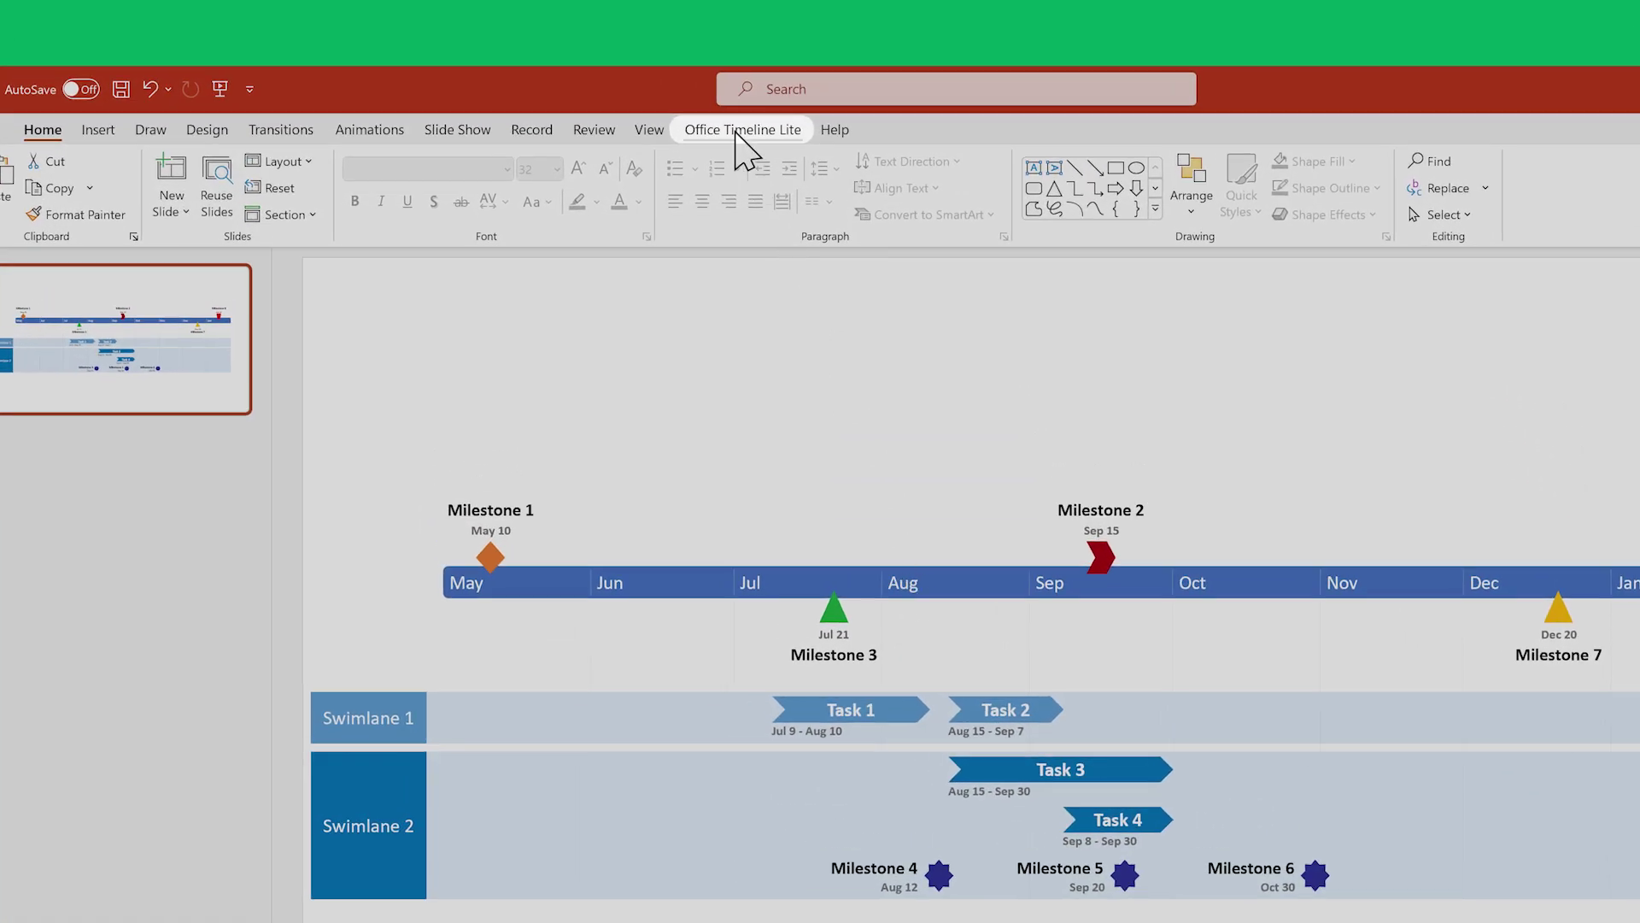
- Open the Office Timeline Lite editor with Edit Data to view the timeline's data
{"action": "left_click", "coordinate": [736, 133]}
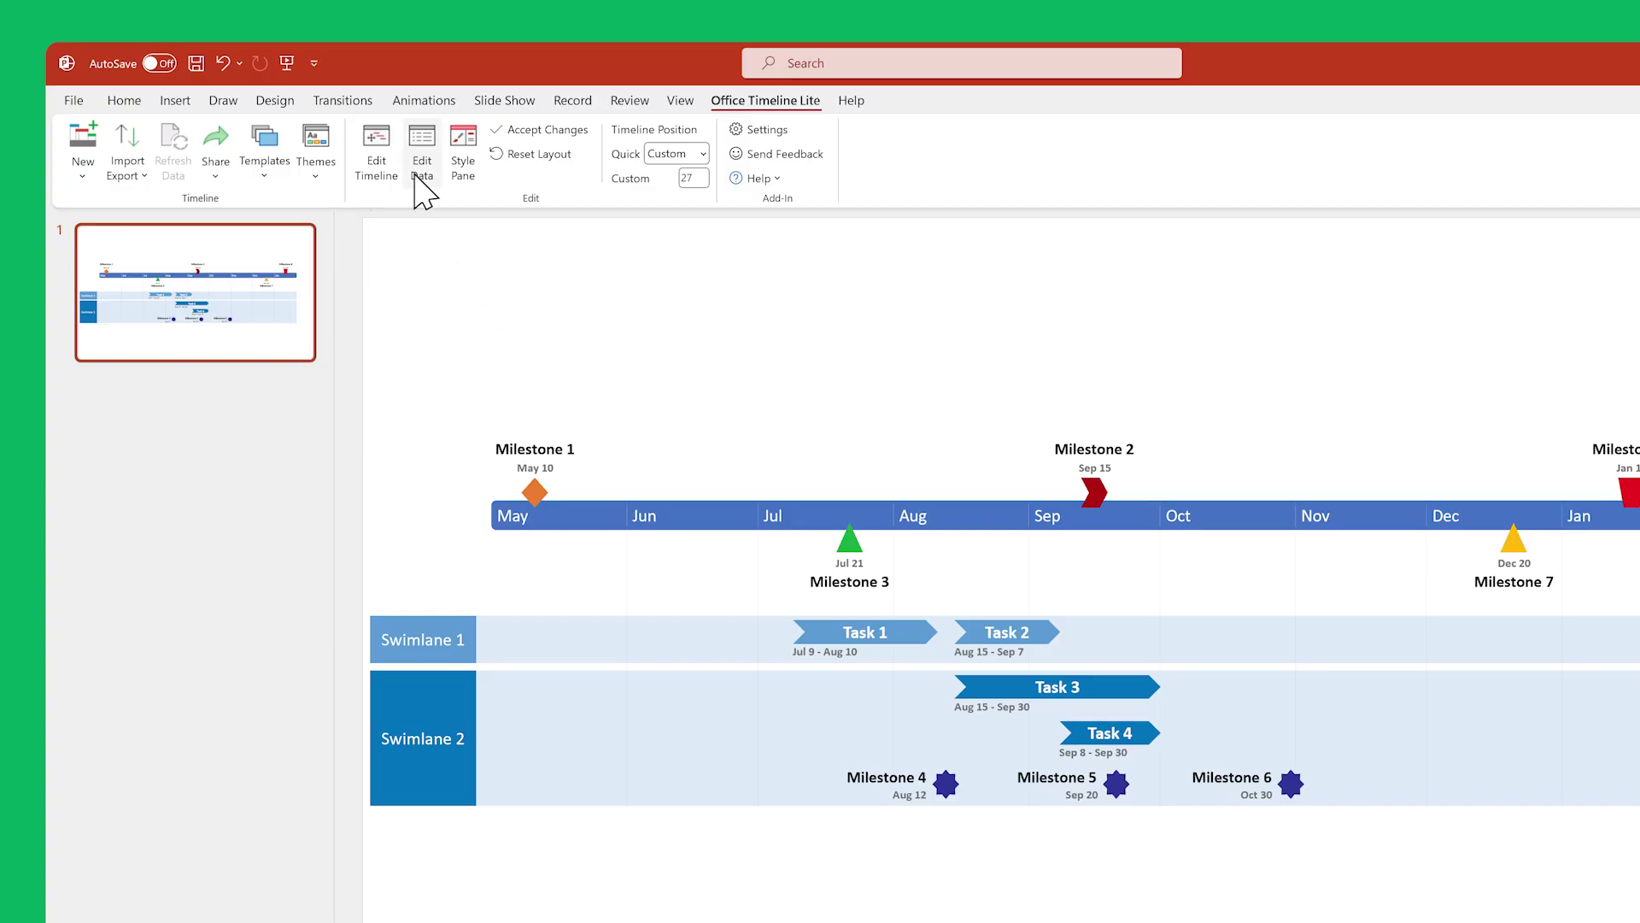
{"action": "left_click", "coordinate": [416, 177]}
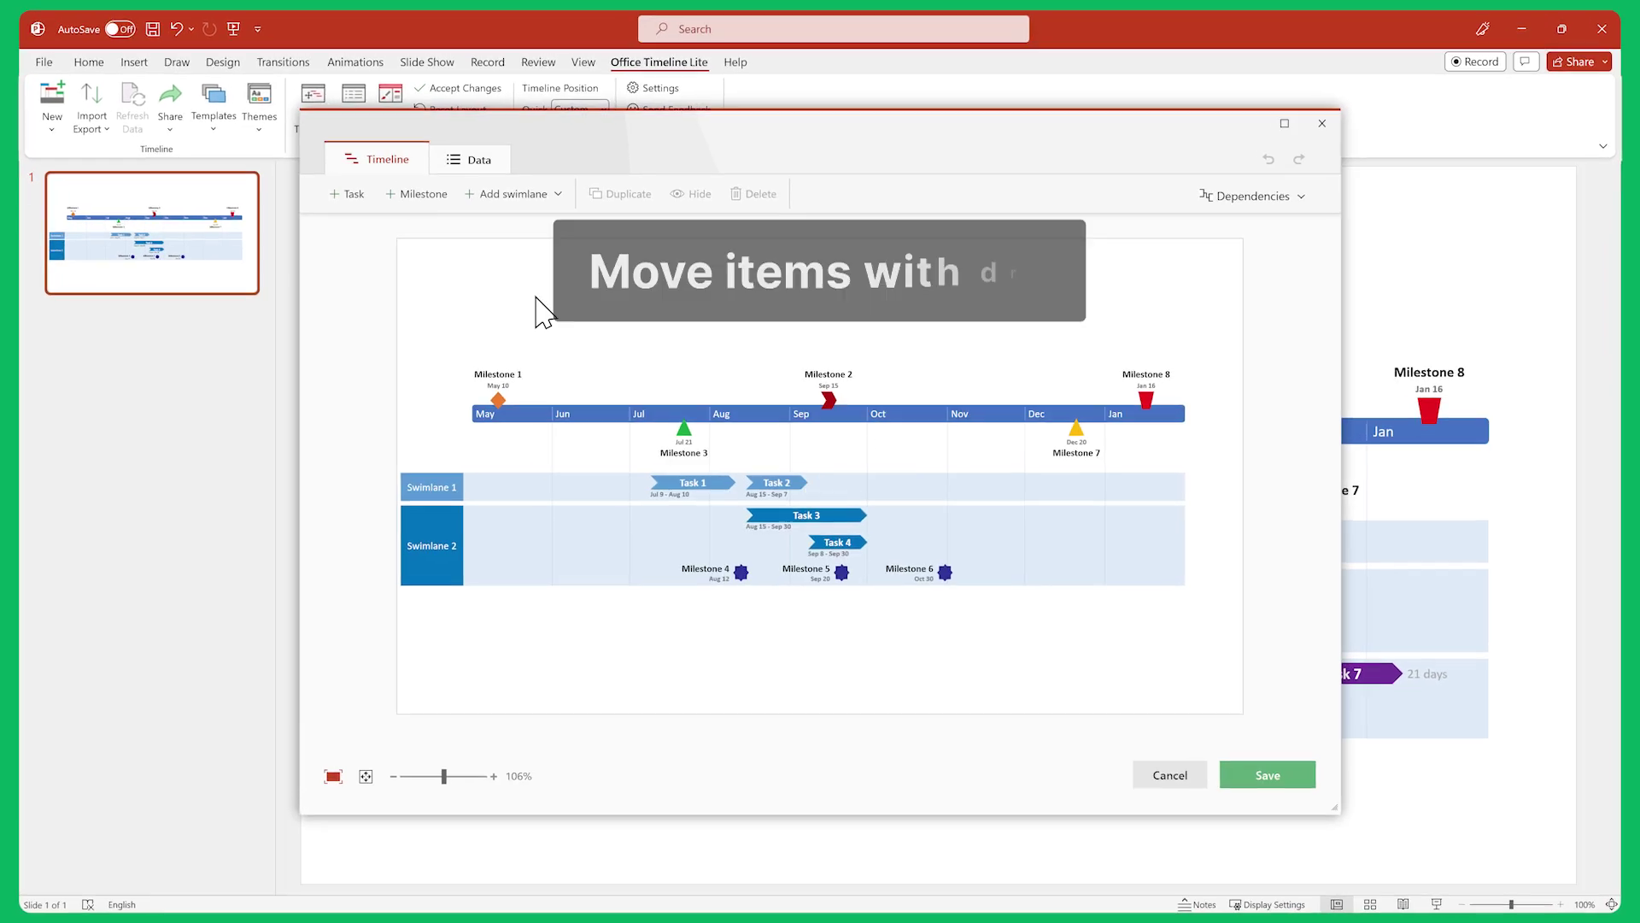
- Move Task 2 into Swimlane 2, place Task 3 above the timescale, and hide Milestone 1
{"action": "mouse_move", "coordinate": [764, 494]}
{"action": "left_mouse_down"}
{"action": "mouse_move", "coordinate": [756, 570]}
{"action": "mouse_move", "coordinate": [740, 329]}
{"action": "left_mouse_up"}
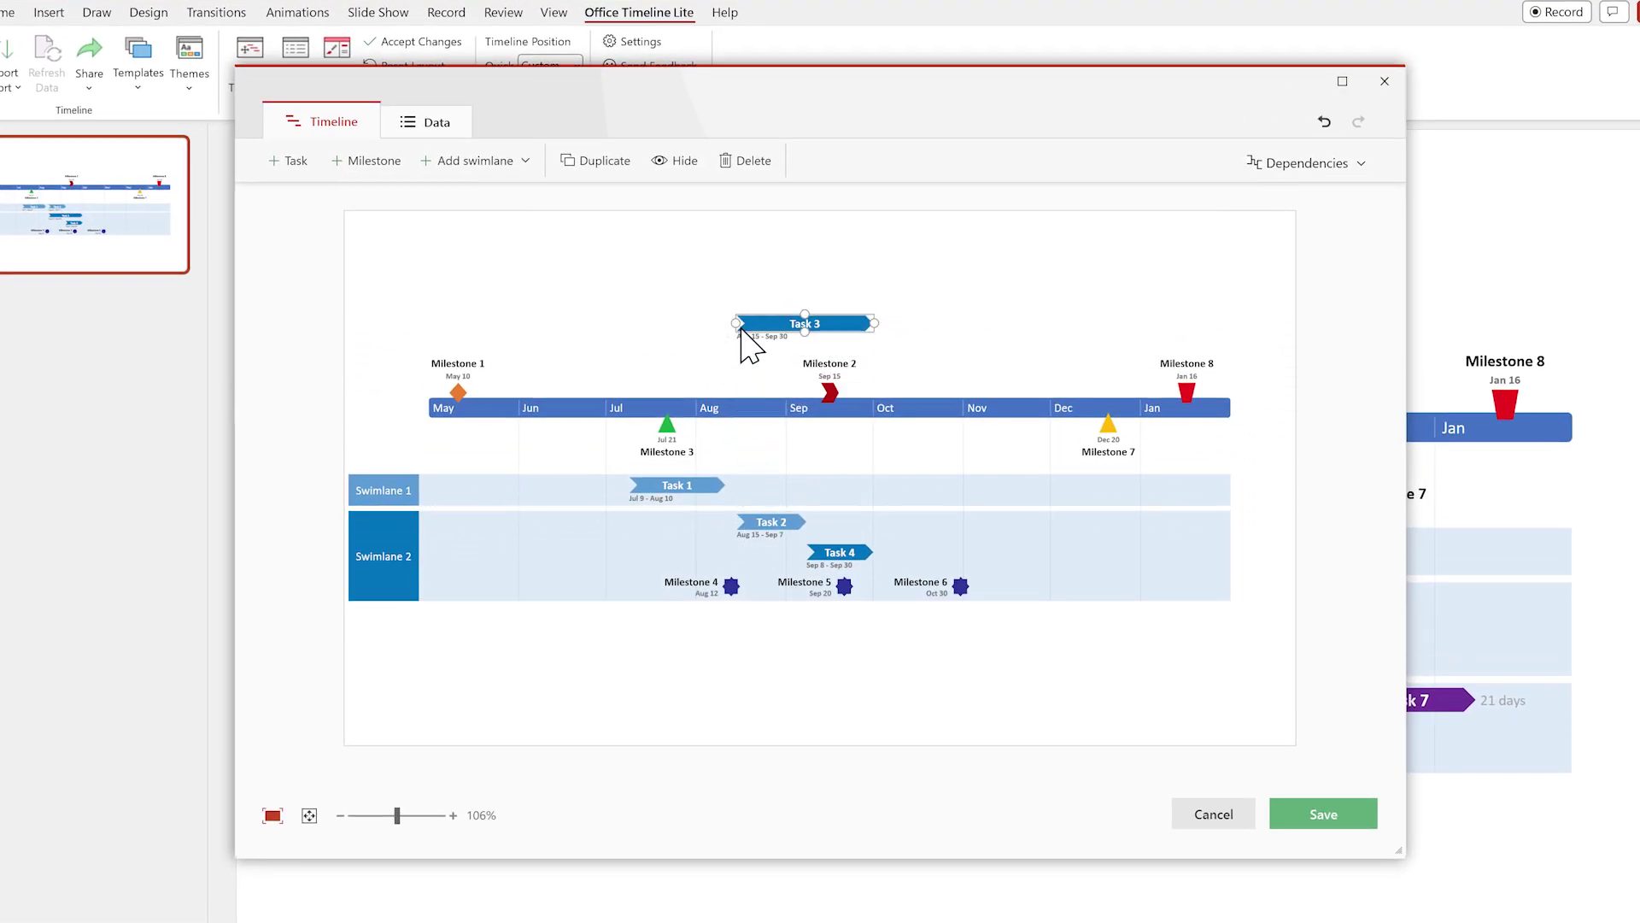
{"action": "left_click_drag", "start_coordinate": [766, 424], "coordinate": [765, 388]}
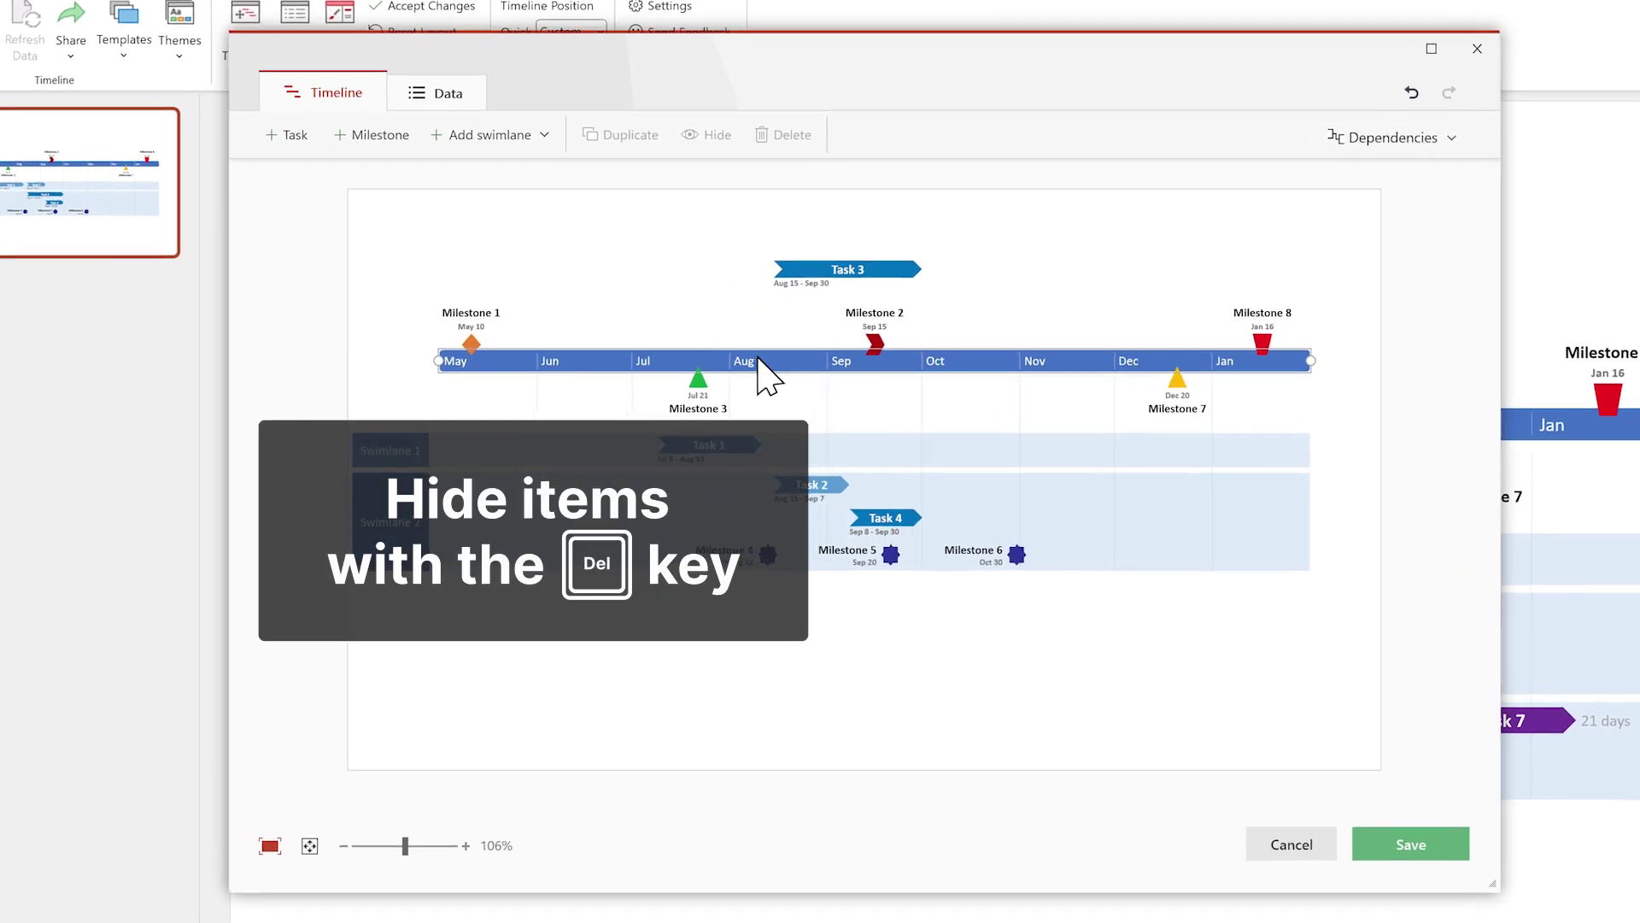
{"action": "left_click", "coordinate": [458, 355]}
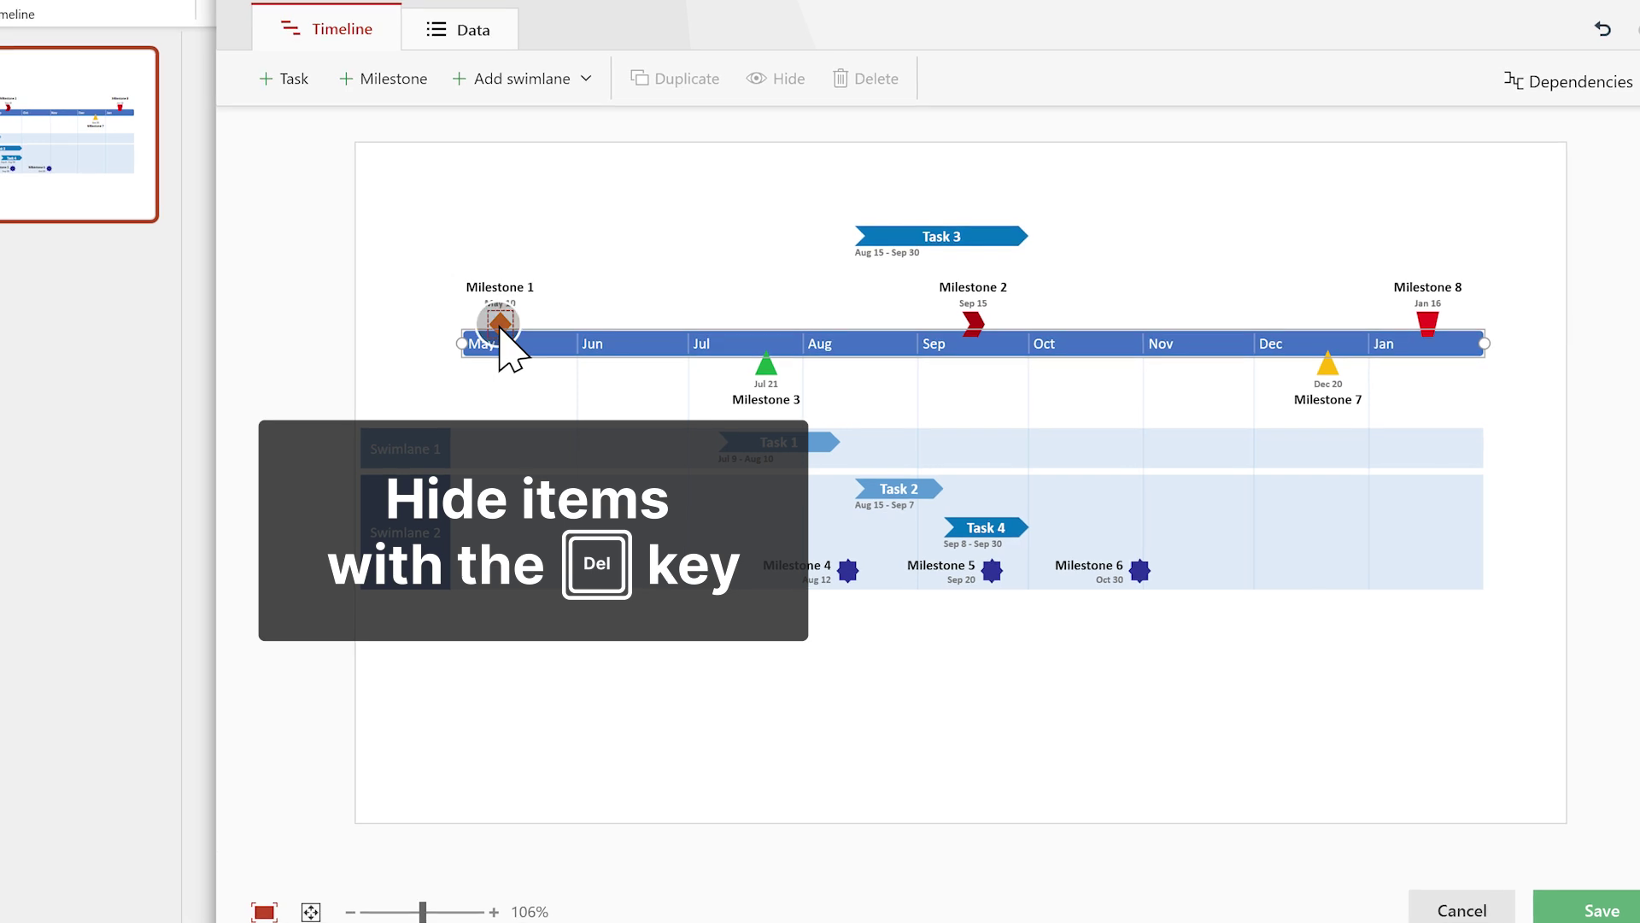
{"action": "key", "text": "Delete"}
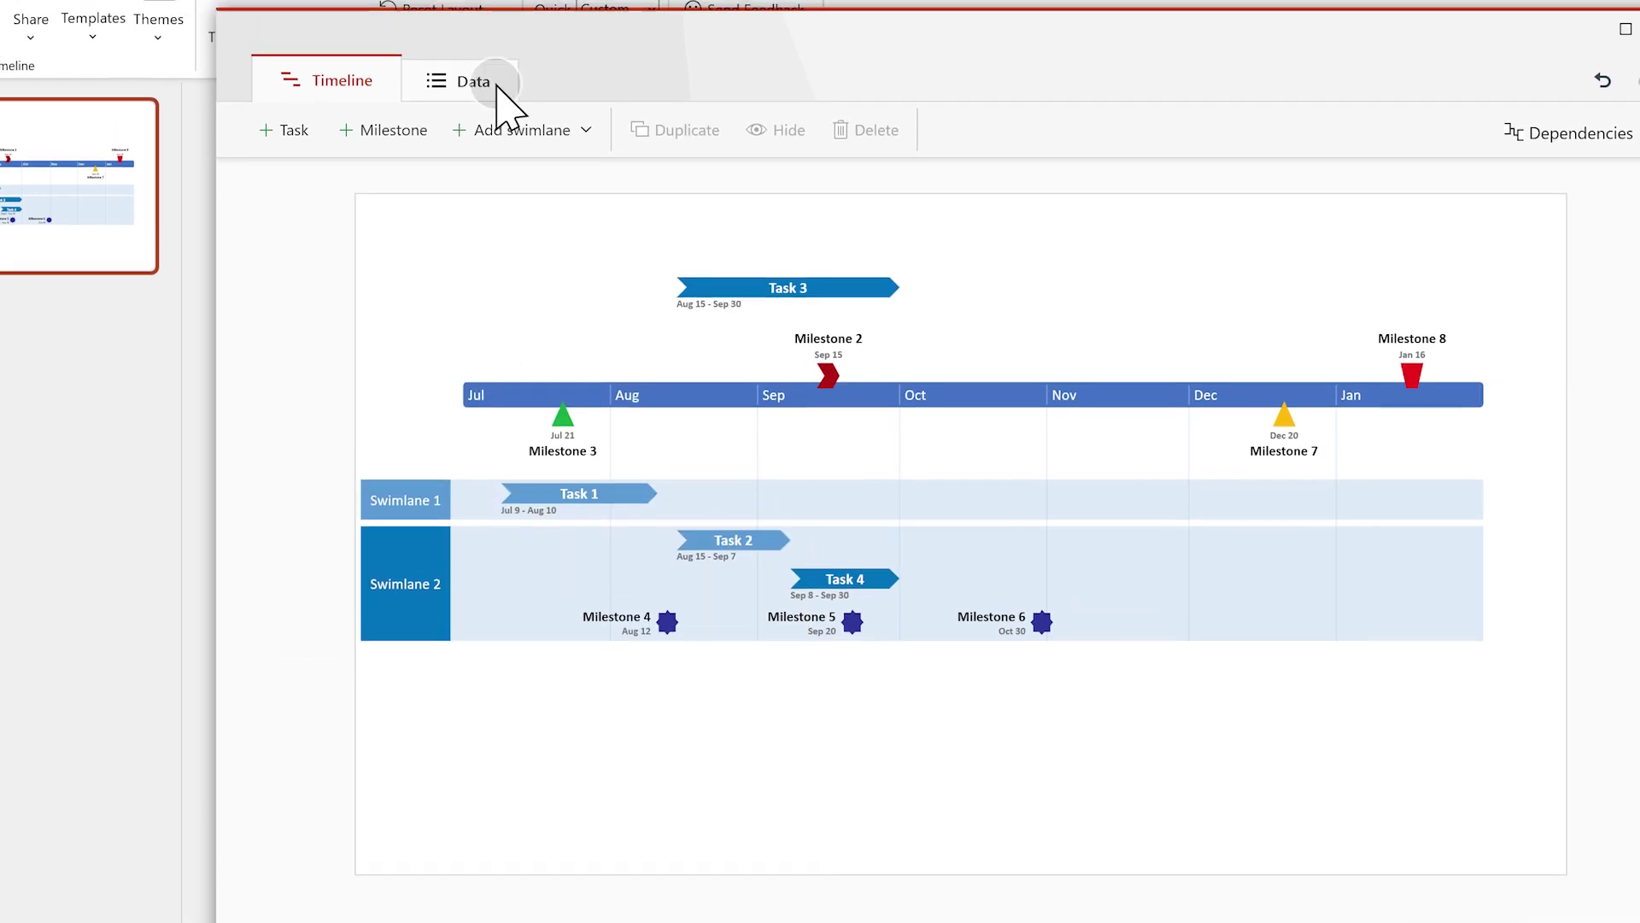
- Check the Data table and timeline view, then save the timeline to the slide
{"action": "left_click", "coordinate": [497, 86]}
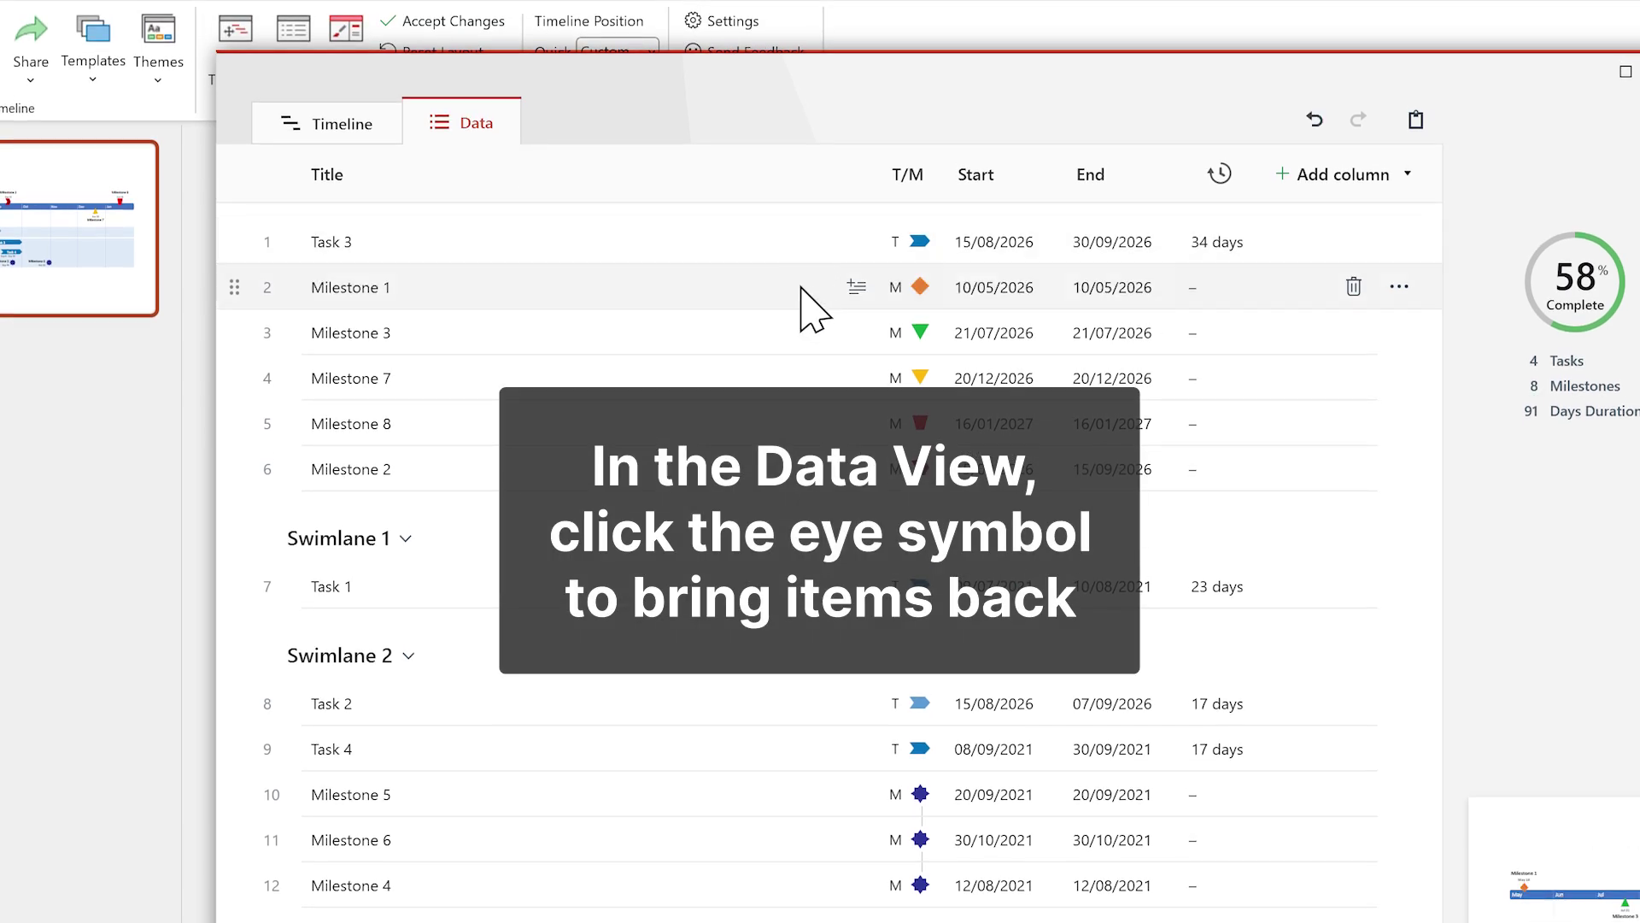
{"action": "left_click", "coordinate": [384, 130]}
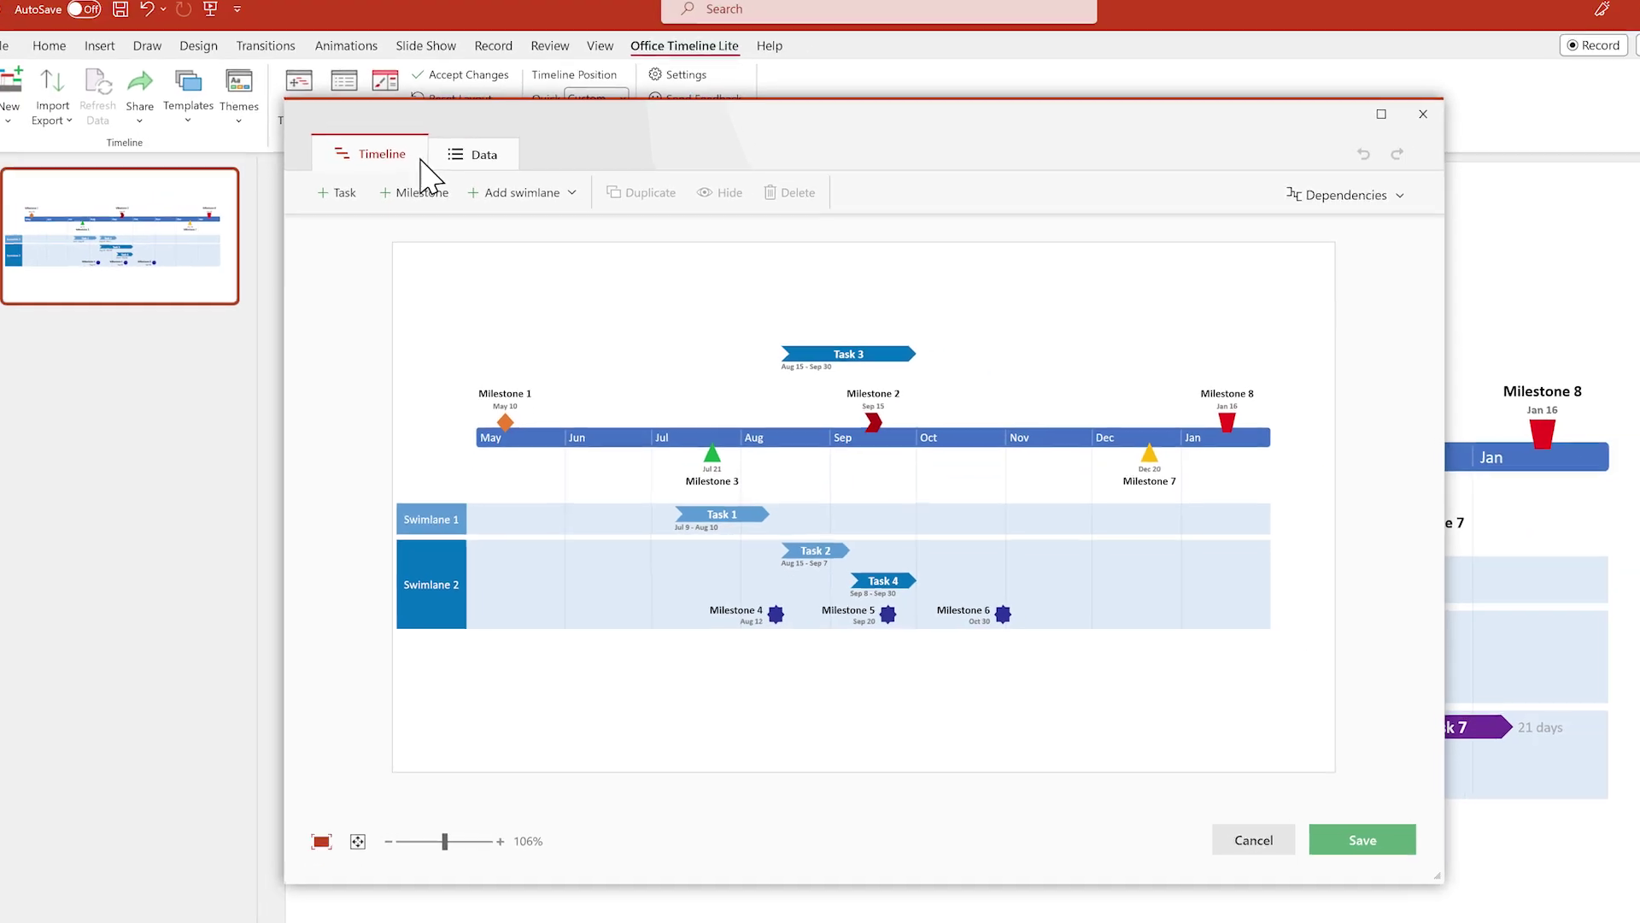
{"action": "left_click", "coordinate": [1240, 778]}
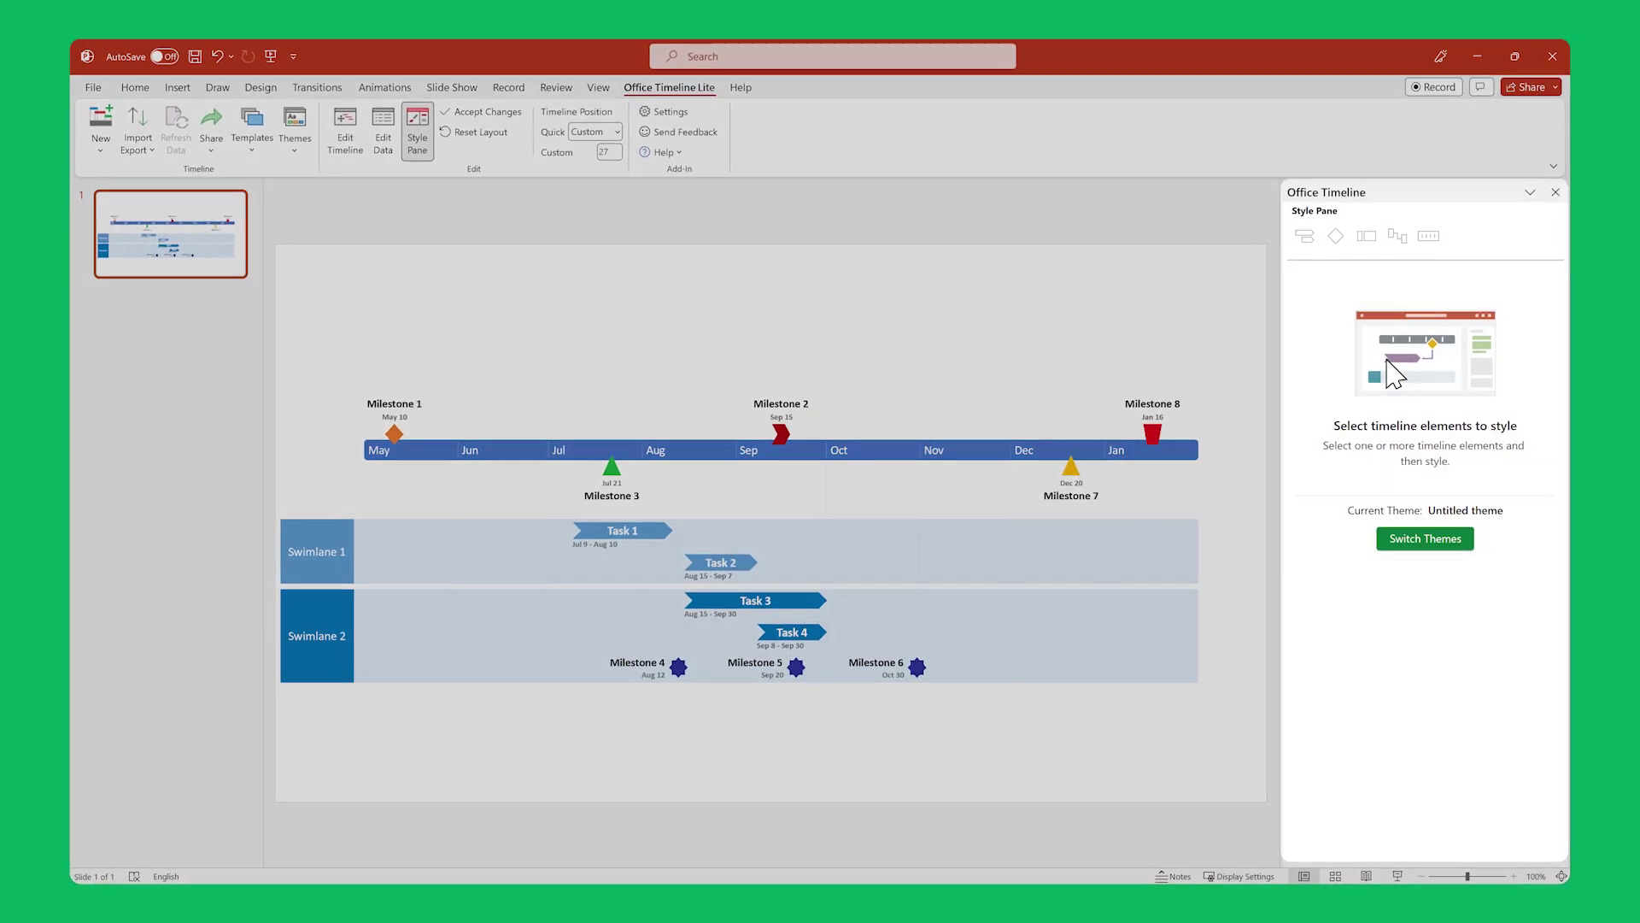
{"action": "left_click", "coordinate": [660, 535]}
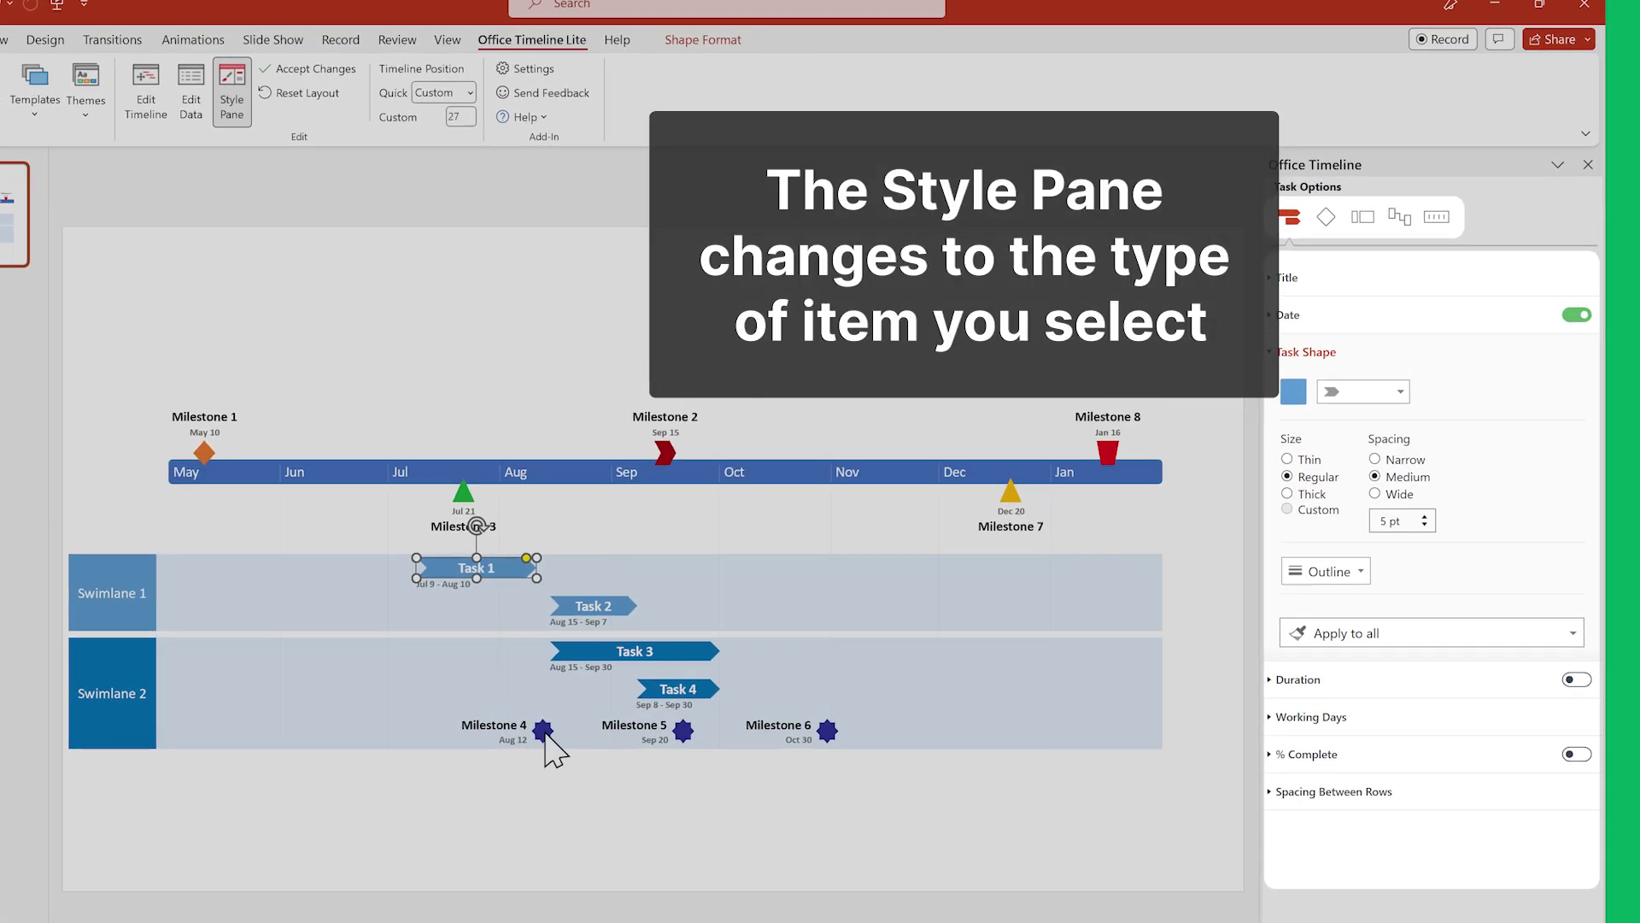
{"action": "left_click", "coordinate": [586, 711]}
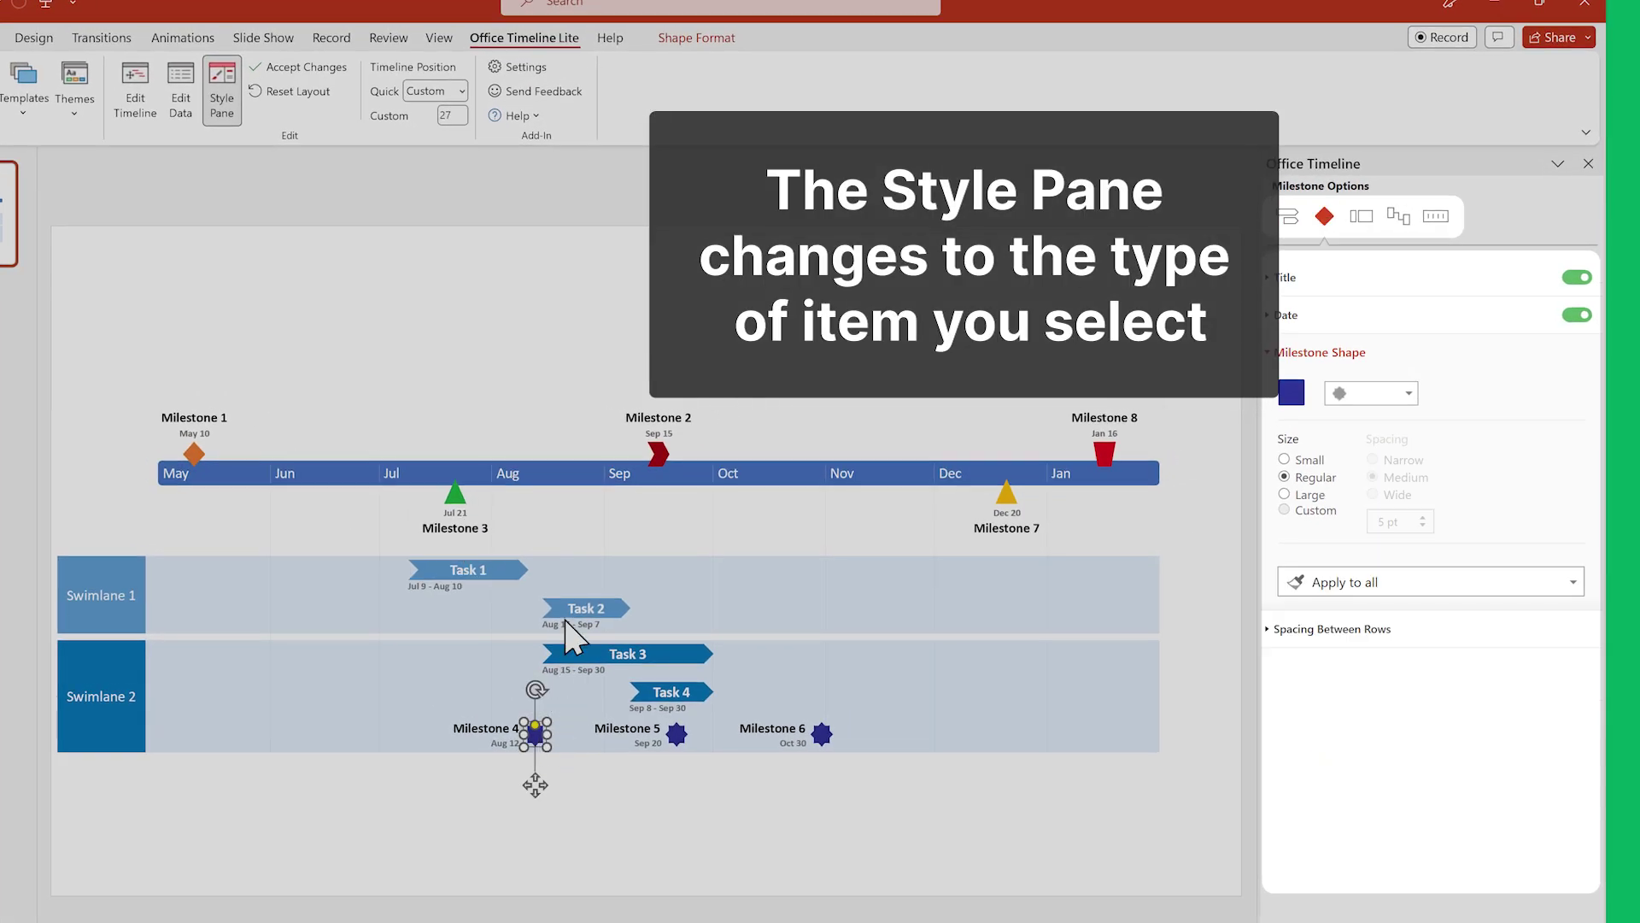
{"action": "left_click", "coordinate": [600, 472]}
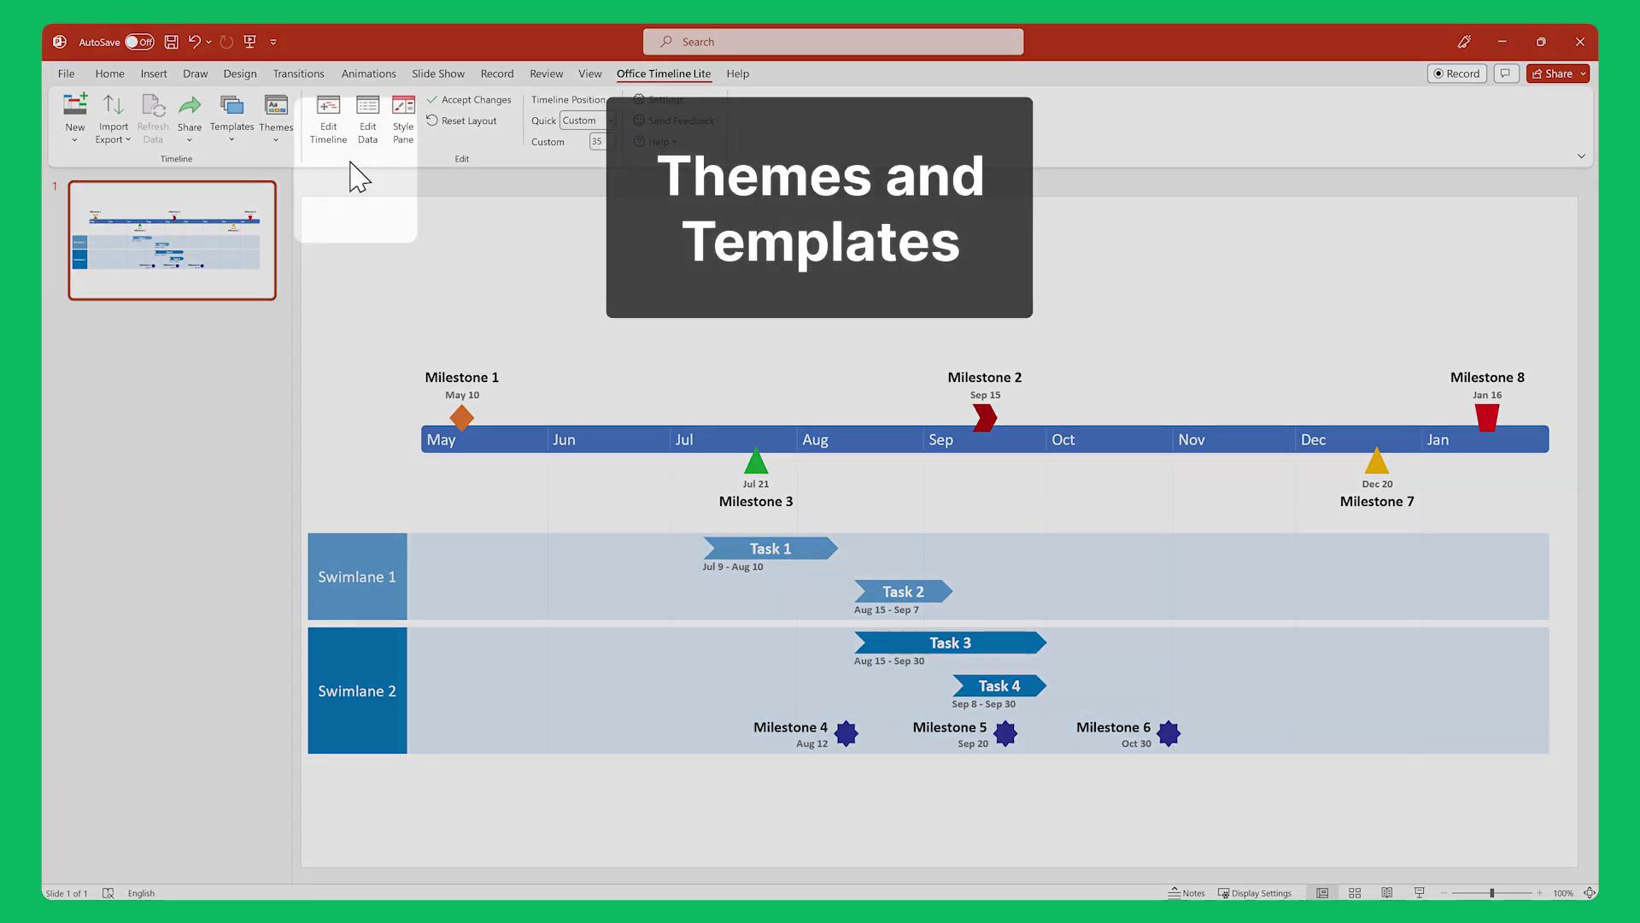
- Open the themes manager, preview Pinpoint, and preserve text positions when switching
{"action": "left_click", "coordinate": [276, 113]}
{"action": "left_click", "coordinate": [349, 161]}
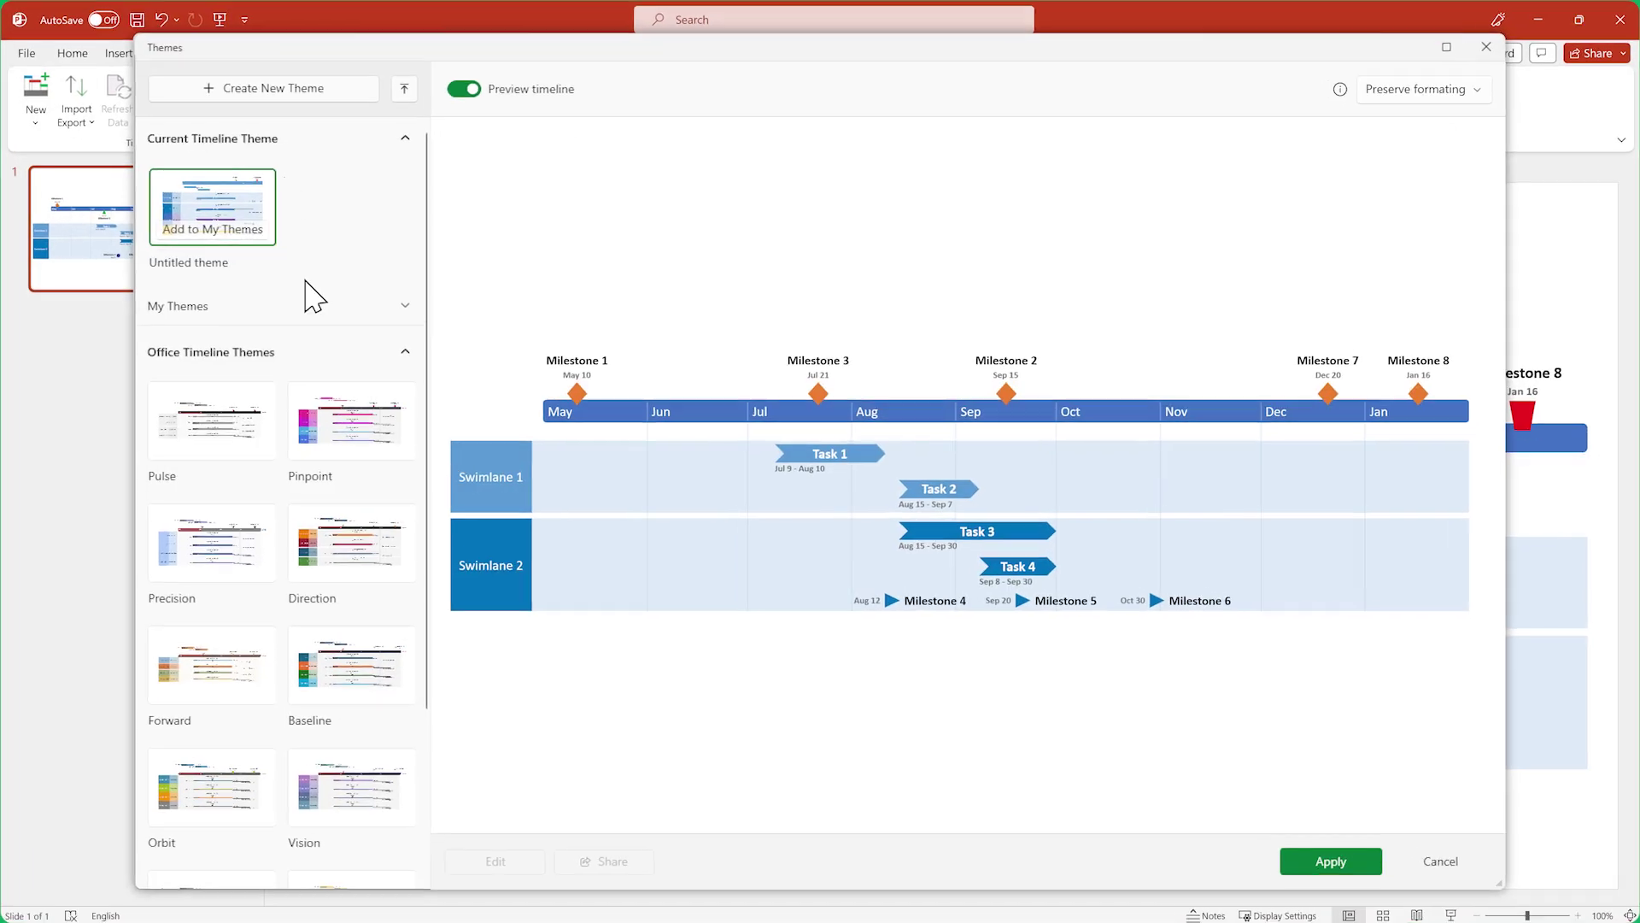
{"action": "left_click", "coordinate": [334, 423]}
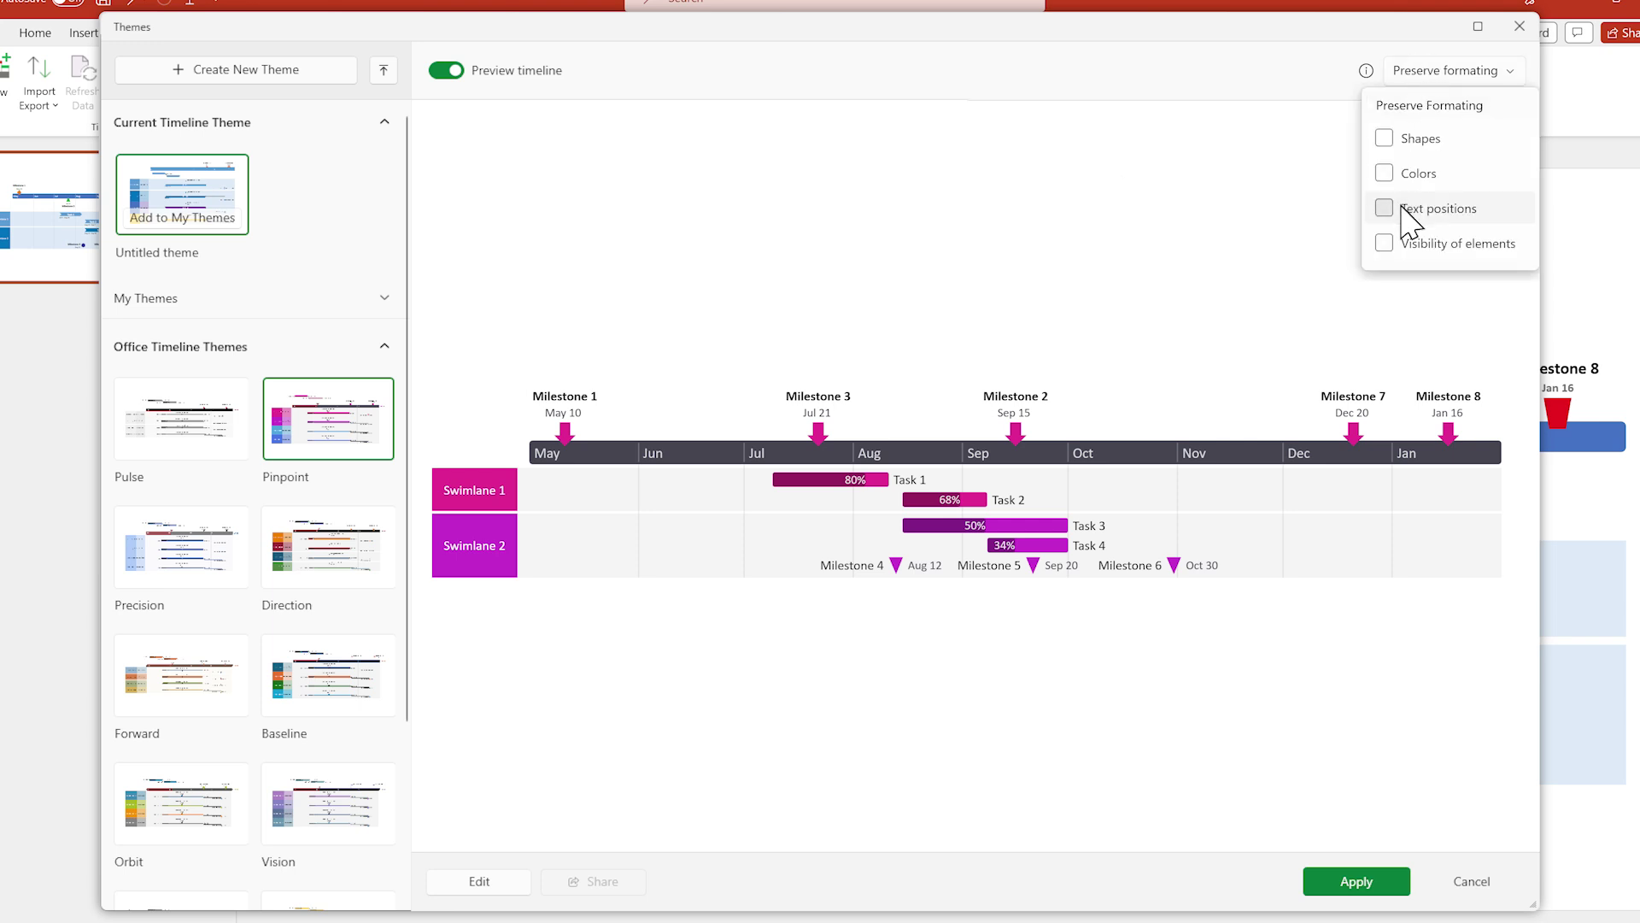
{"action": "left_click", "coordinate": [1404, 210]}
- Preview Pulse, Precision, Direction and Baseline, then apply the Forward theme
{"action": "left_click", "coordinate": [218, 411]}
{"action": "left_click", "coordinate": [215, 558]}
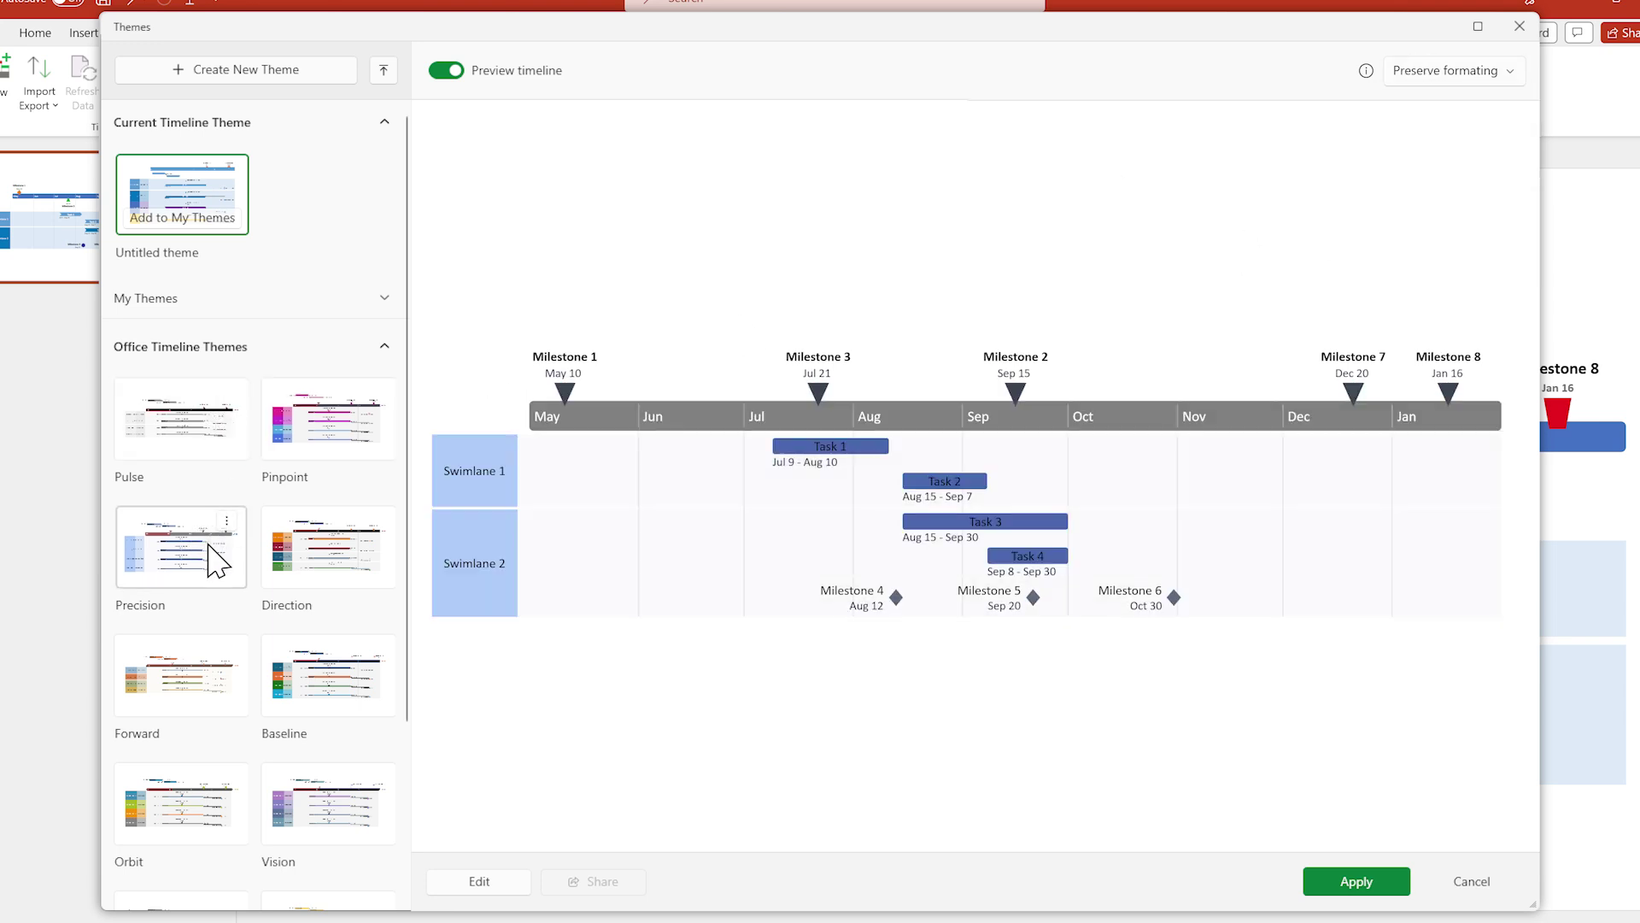
{"action": "left_click", "coordinate": [321, 577]}
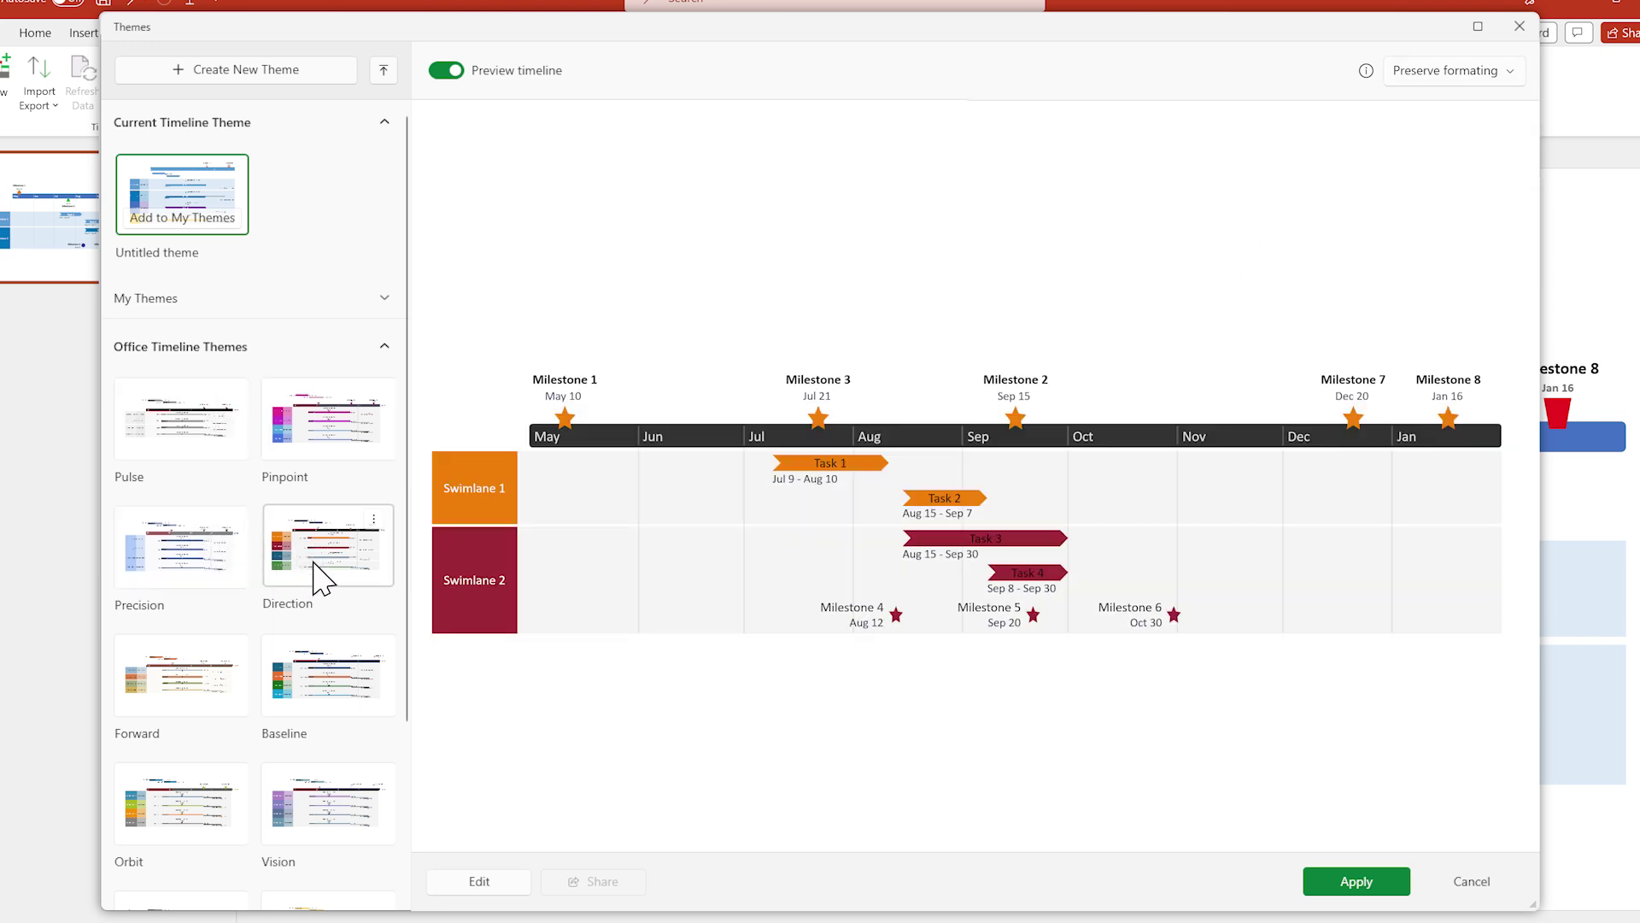
{"action": "left_click", "coordinate": [314, 687]}
{"action": "left_click", "coordinate": [209, 665]}
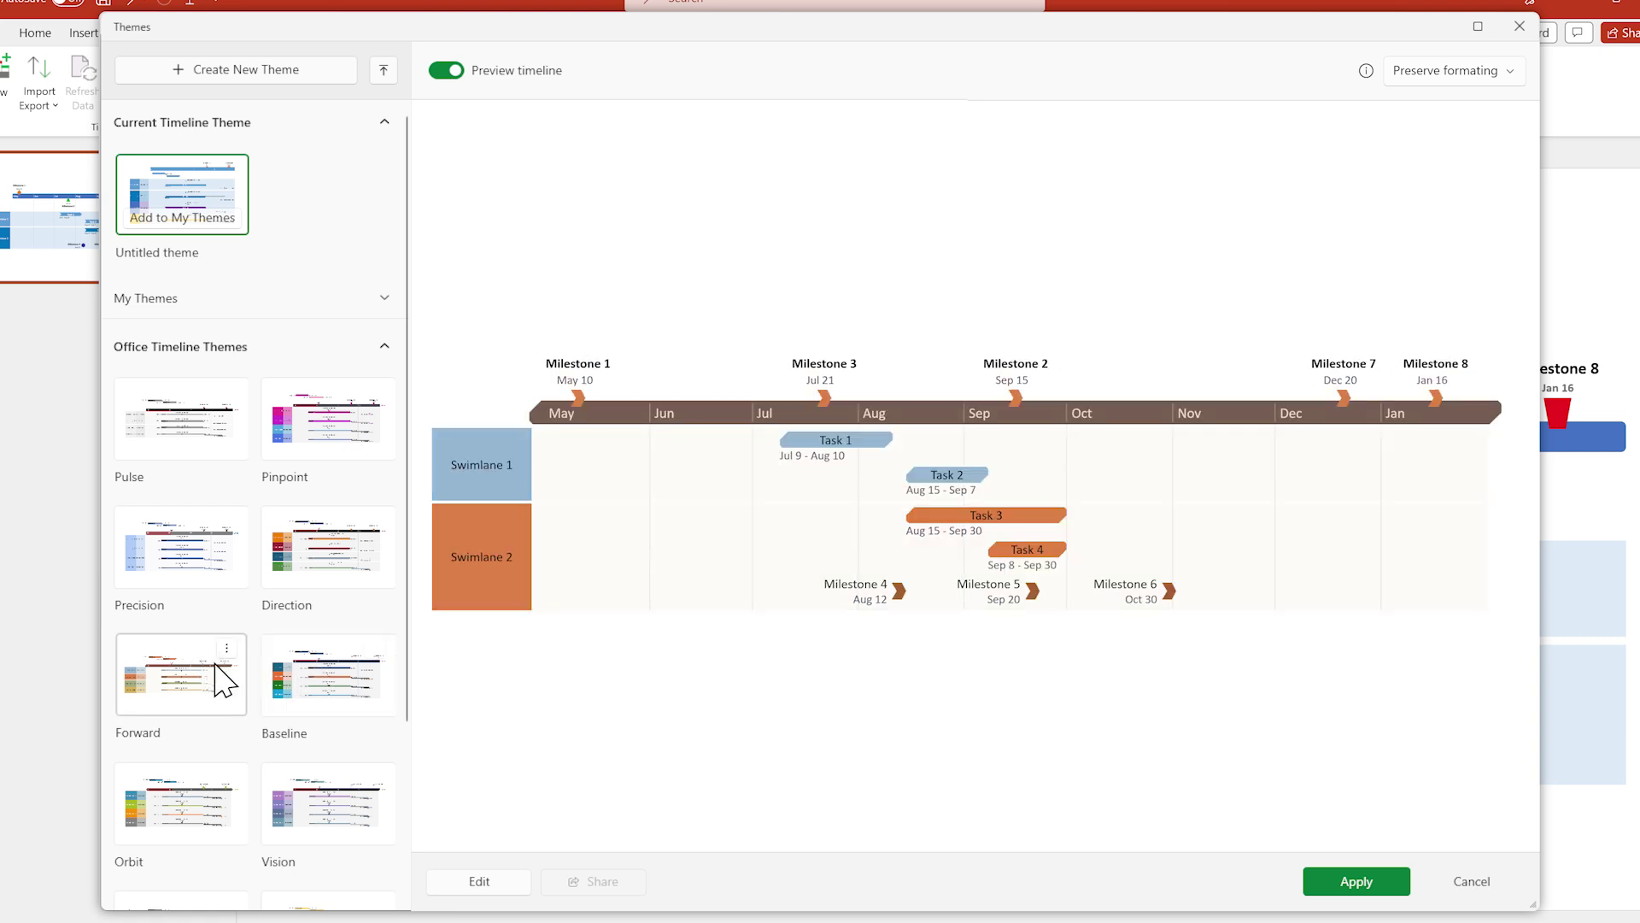
{"action": "left_click", "coordinate": [1359, 882]}
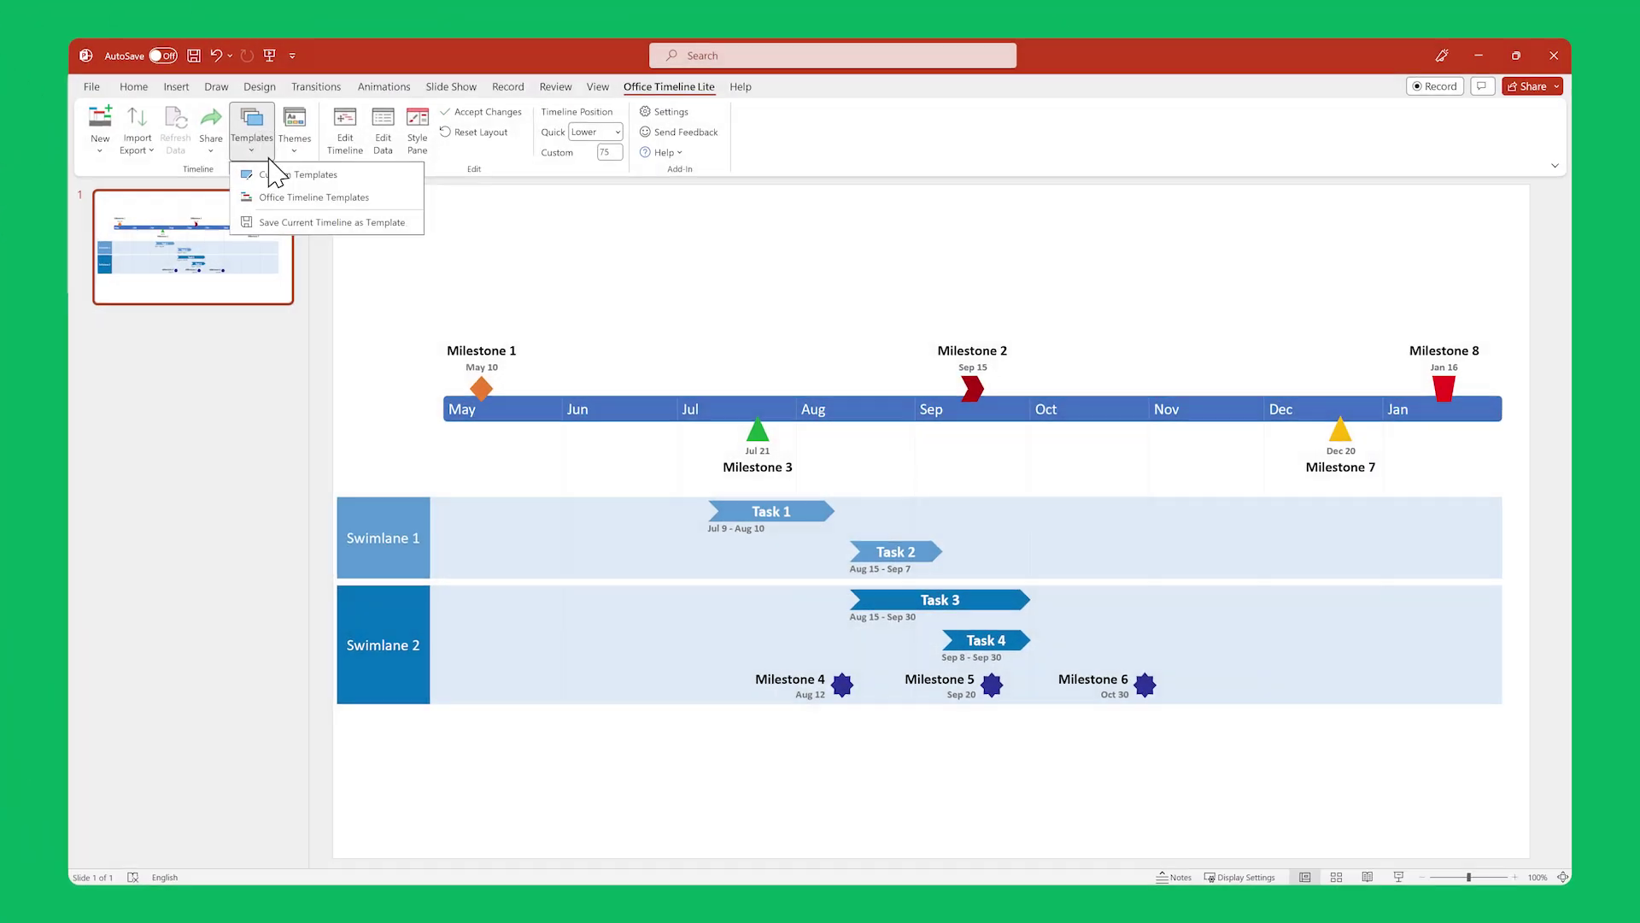
- Build a timeline on a new slide from the Engineering template after previewing its chart
{"action": "left_click", "coordinate": [765, 693]}
{"action": "left_click_drag", "start_coordinate": [762, 708], "coordinate": [855, 706]}
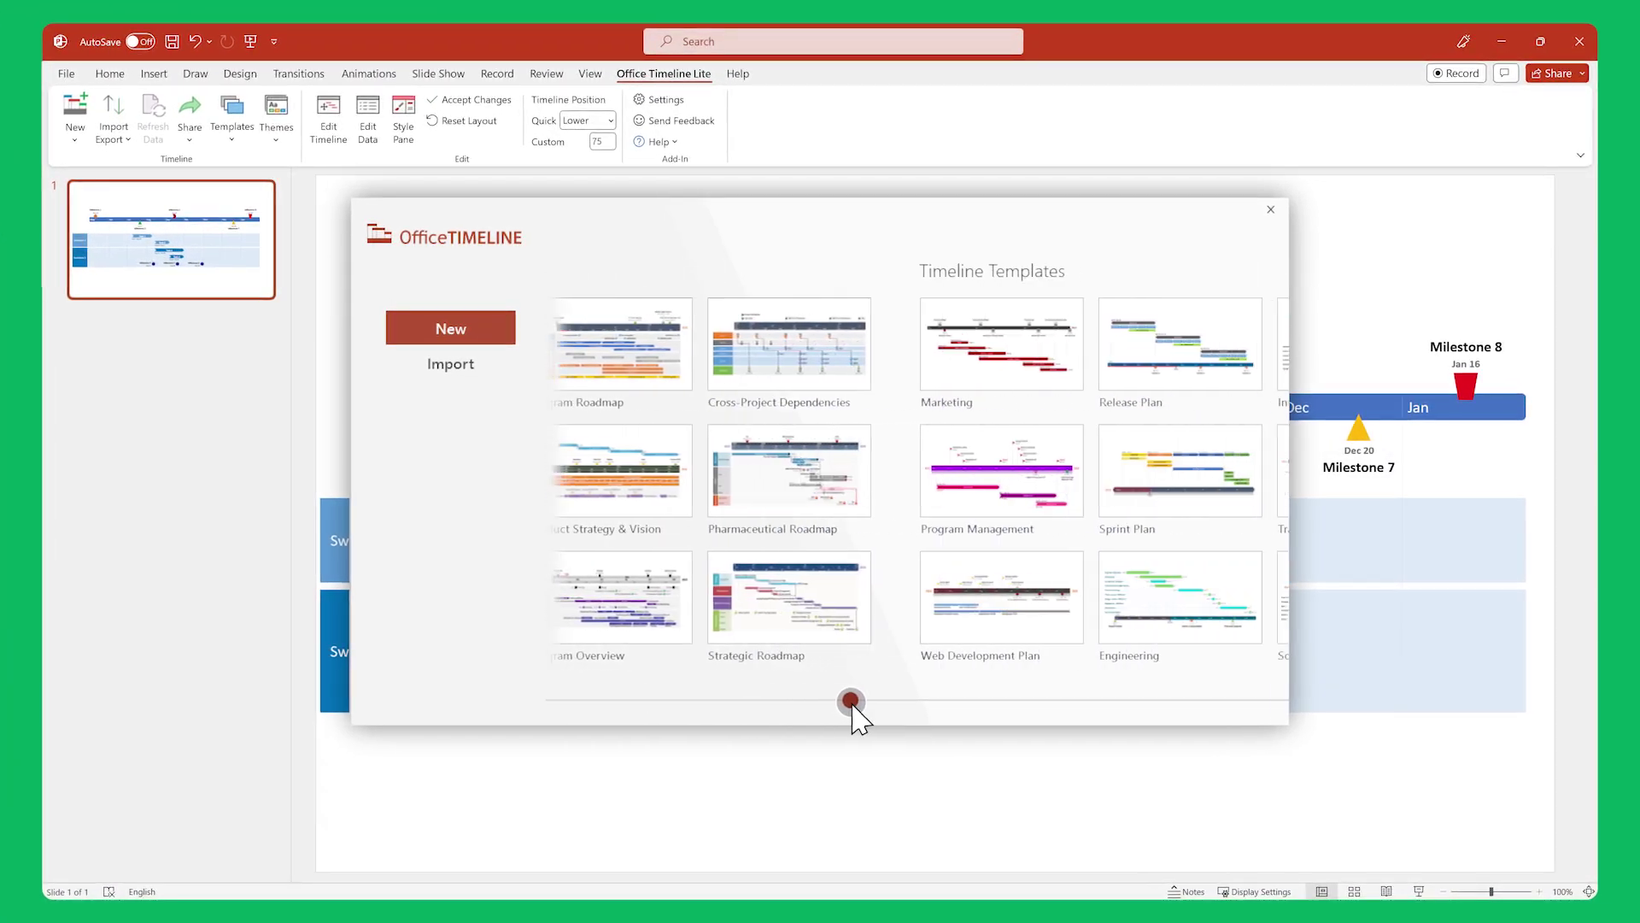
{"action": "left_click", "coordinate": [1158, 656]}
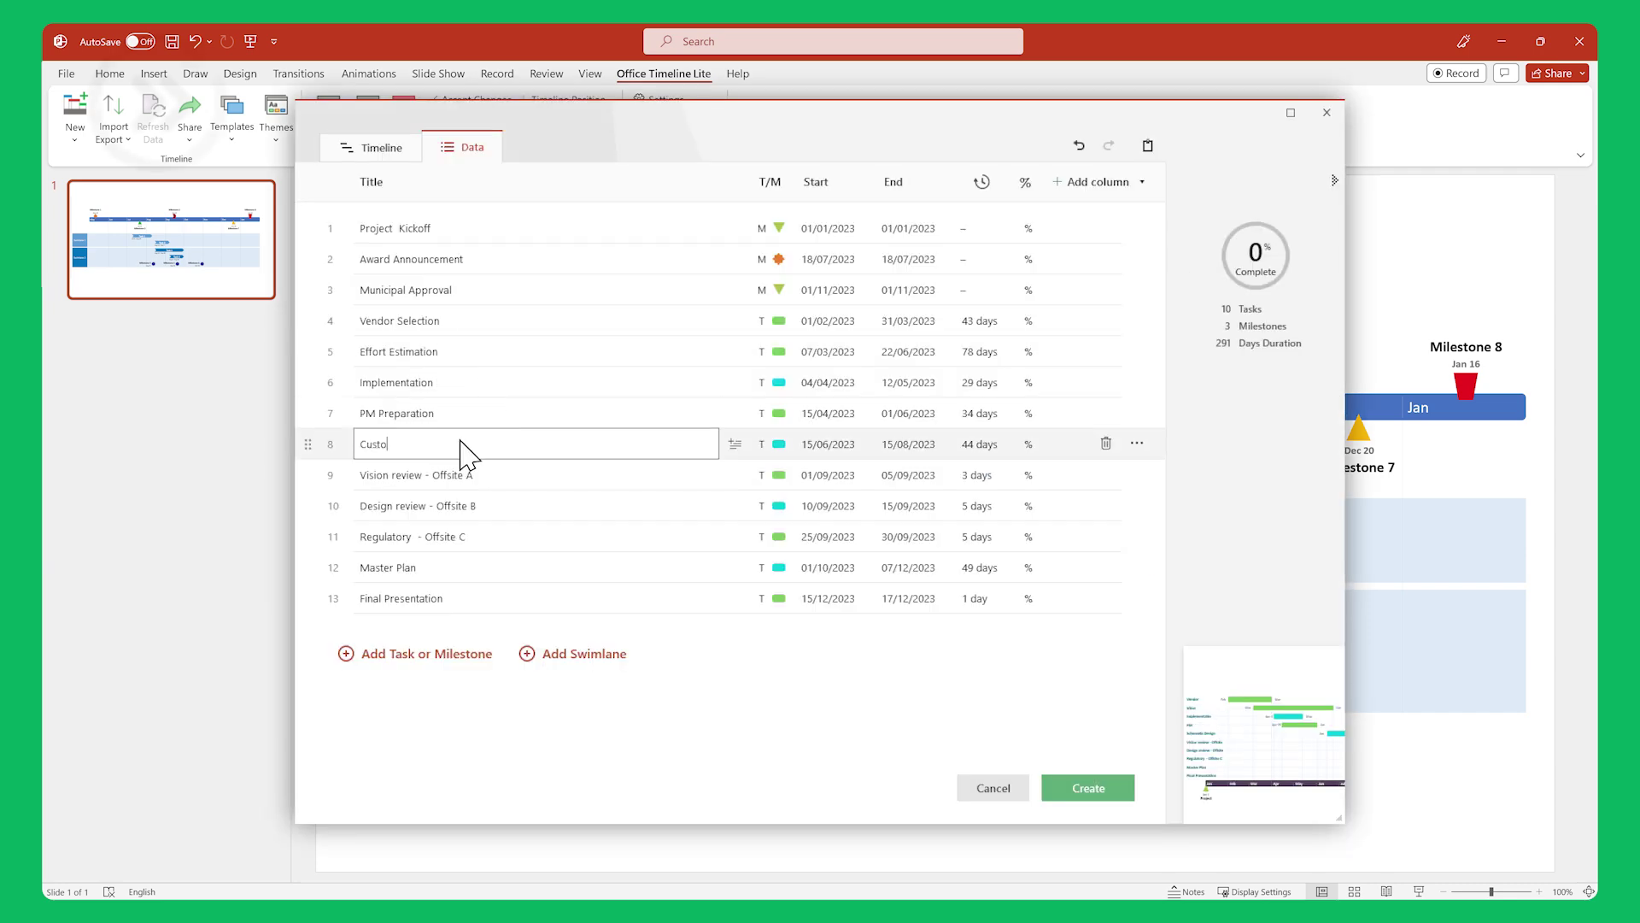
{"action": "left_click", "coordinate": [372, 146]}
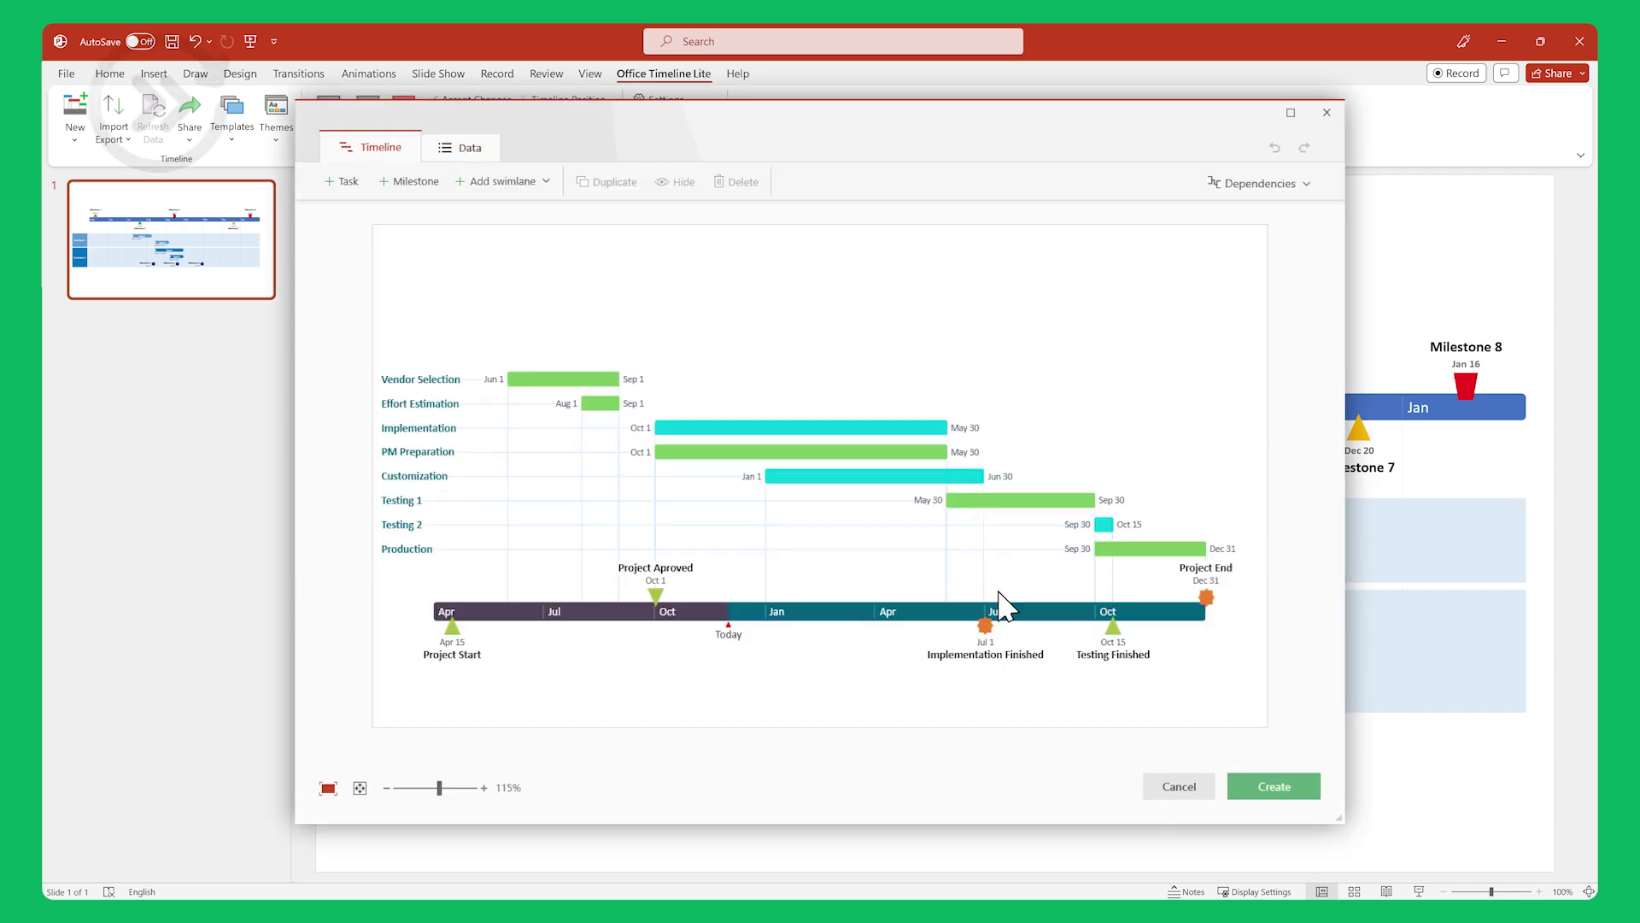
{"action": "left_click", "coordinate": [1269, 785]}
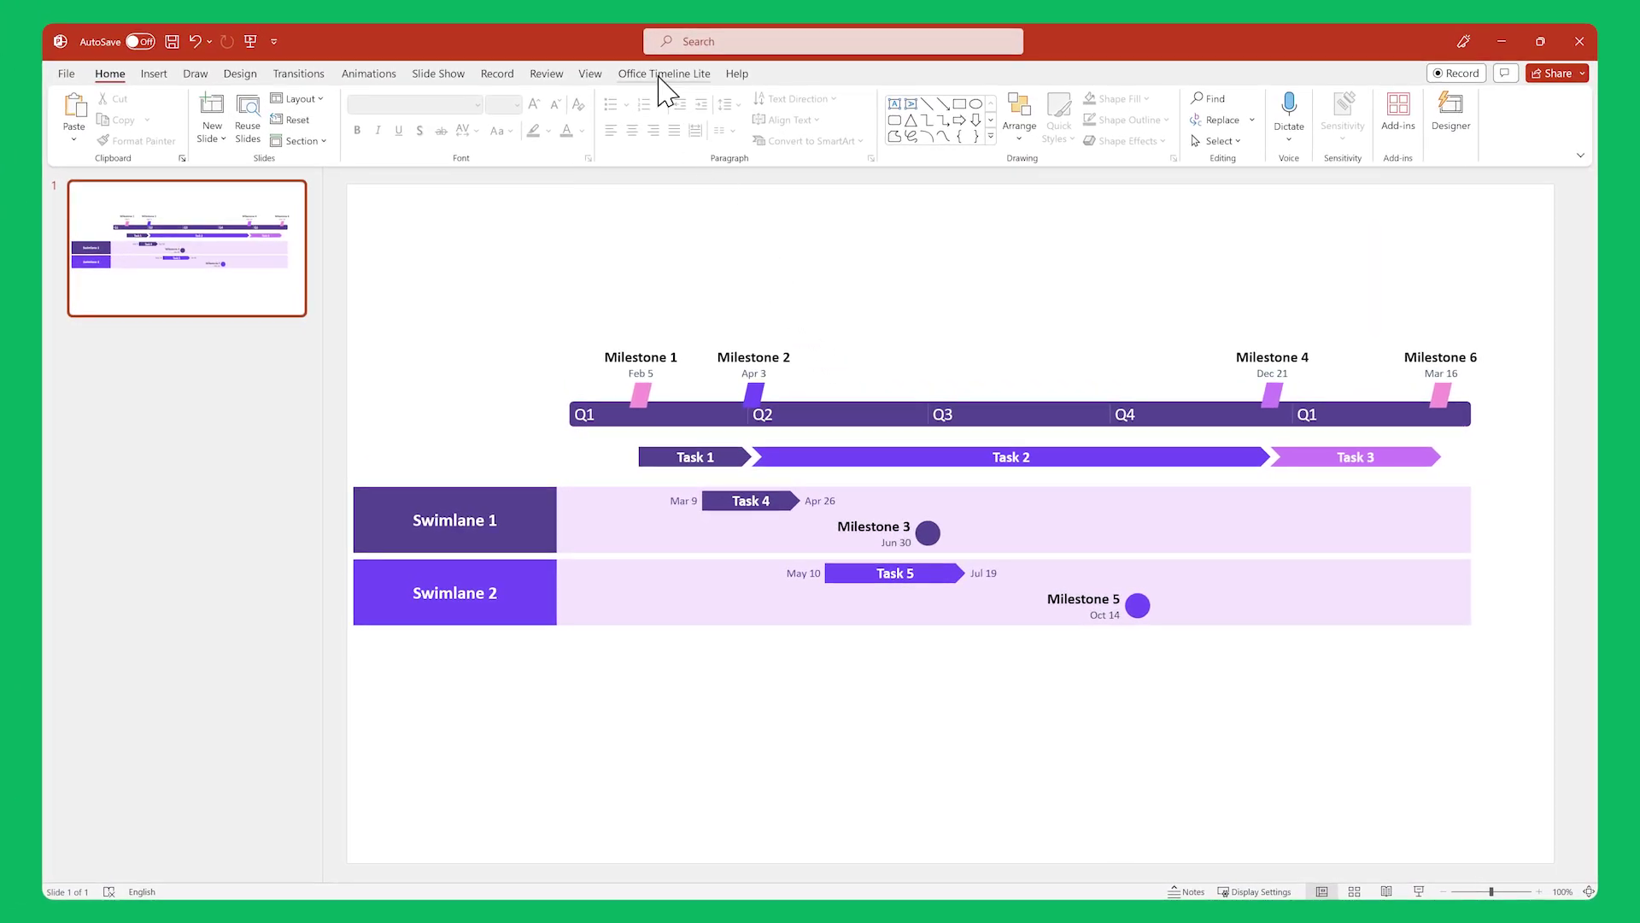
- Start a new timeline with the Office Timeline Lite New command
{"action": "left_click", "coordinate": [74, 115]}
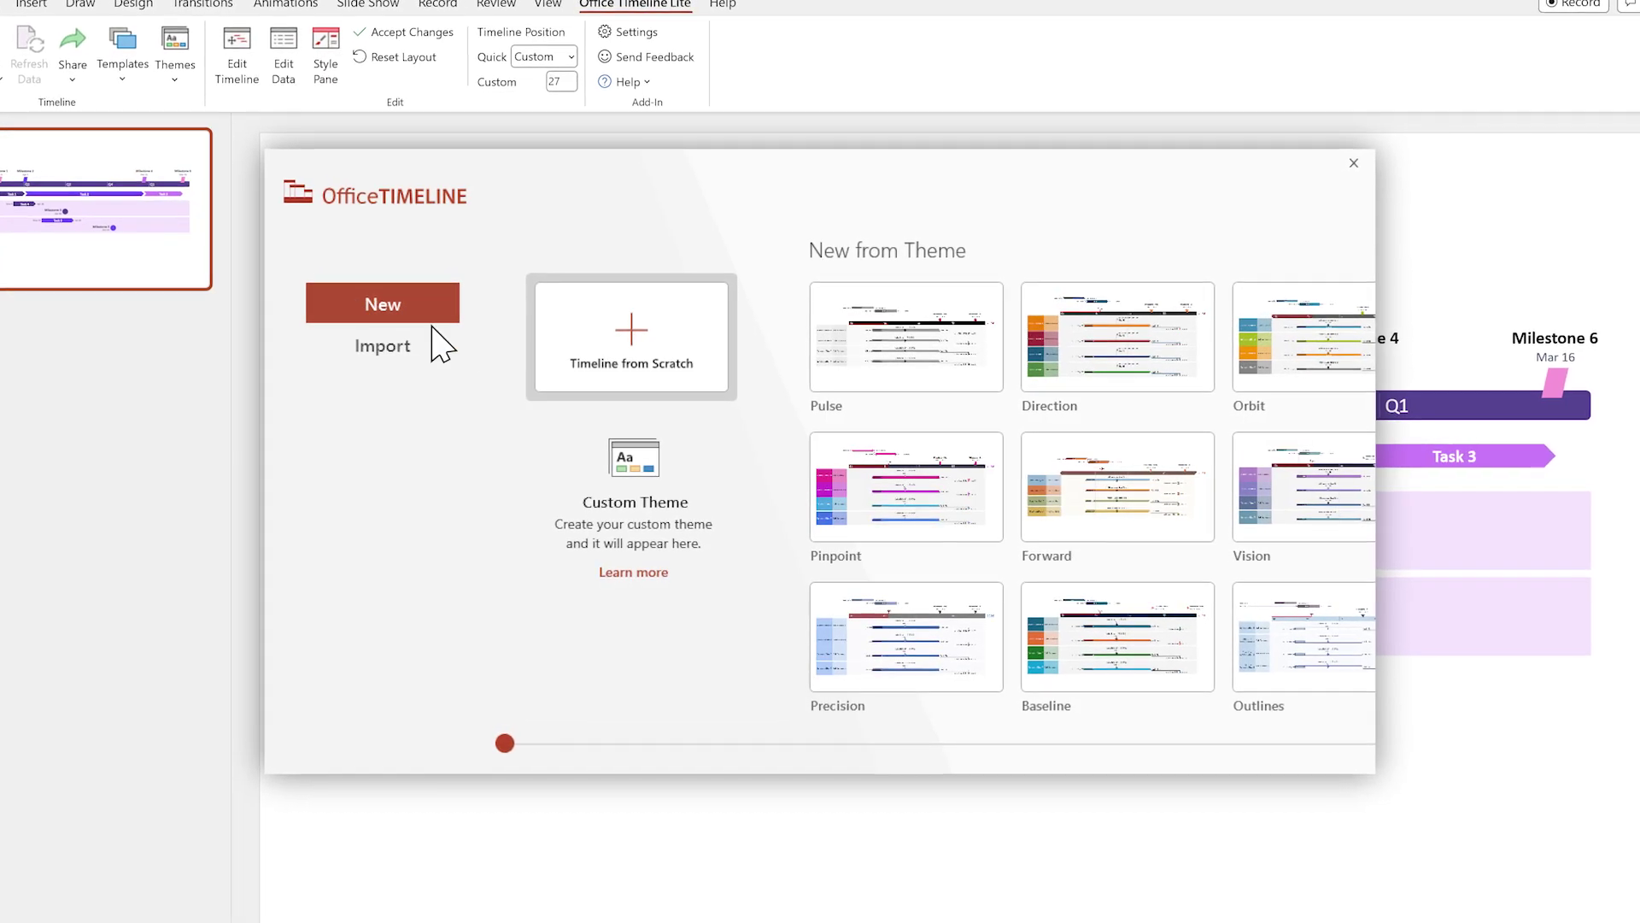
- Choose Timeline from Scratch to begin a blank timeline
{"action": "left_click", "coordinate": [605, 384]}
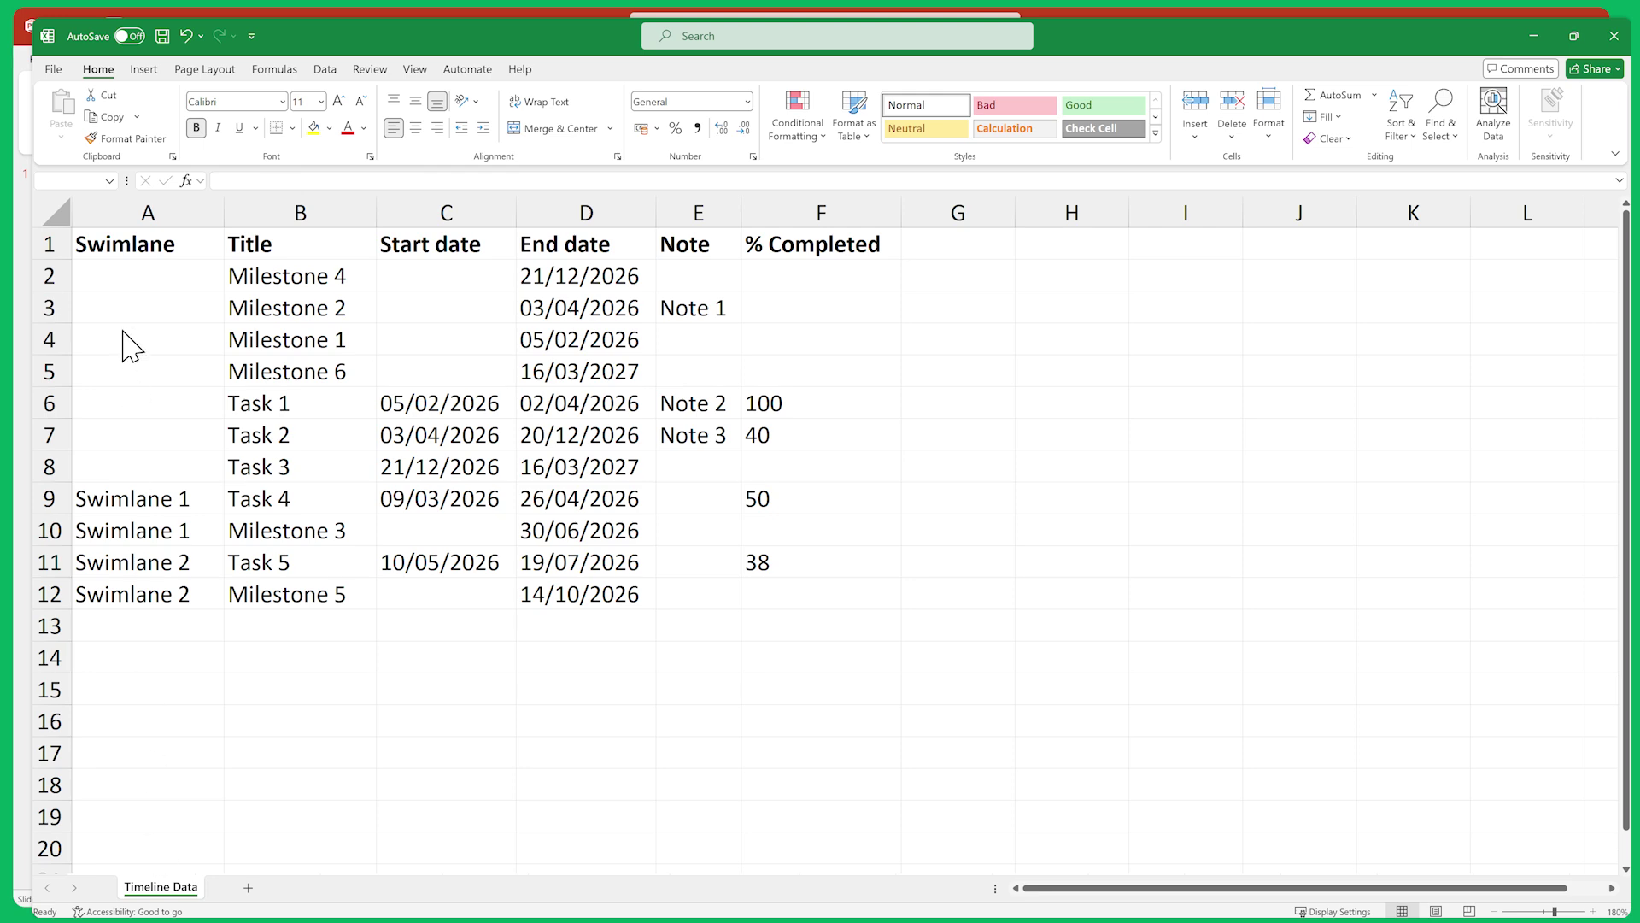
- Select the Excel data range A1:F12, starting at the Swimlane header
{"action": "left_click", "coordinate": [123, 257]}
{"action": "left_click", "coordinate": [784, 604], "text": "shift"}
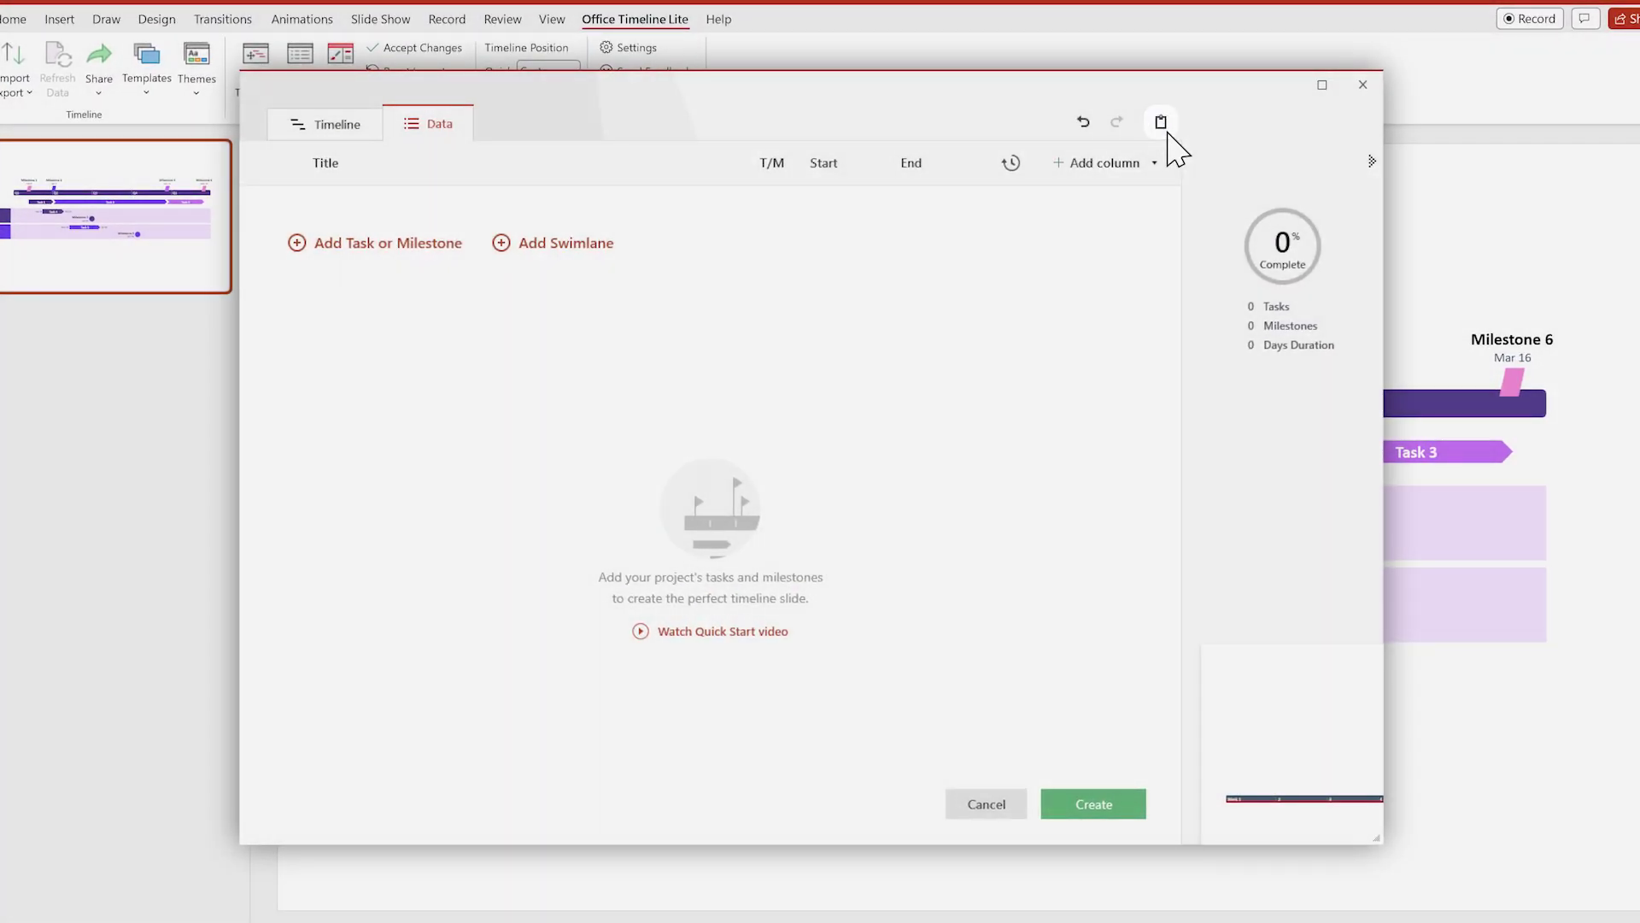
- Paste the copied tasks, milestones and swimlanes, then view the graphical timeline
{"action": "left_click", "coordinate": [1161, 121]}
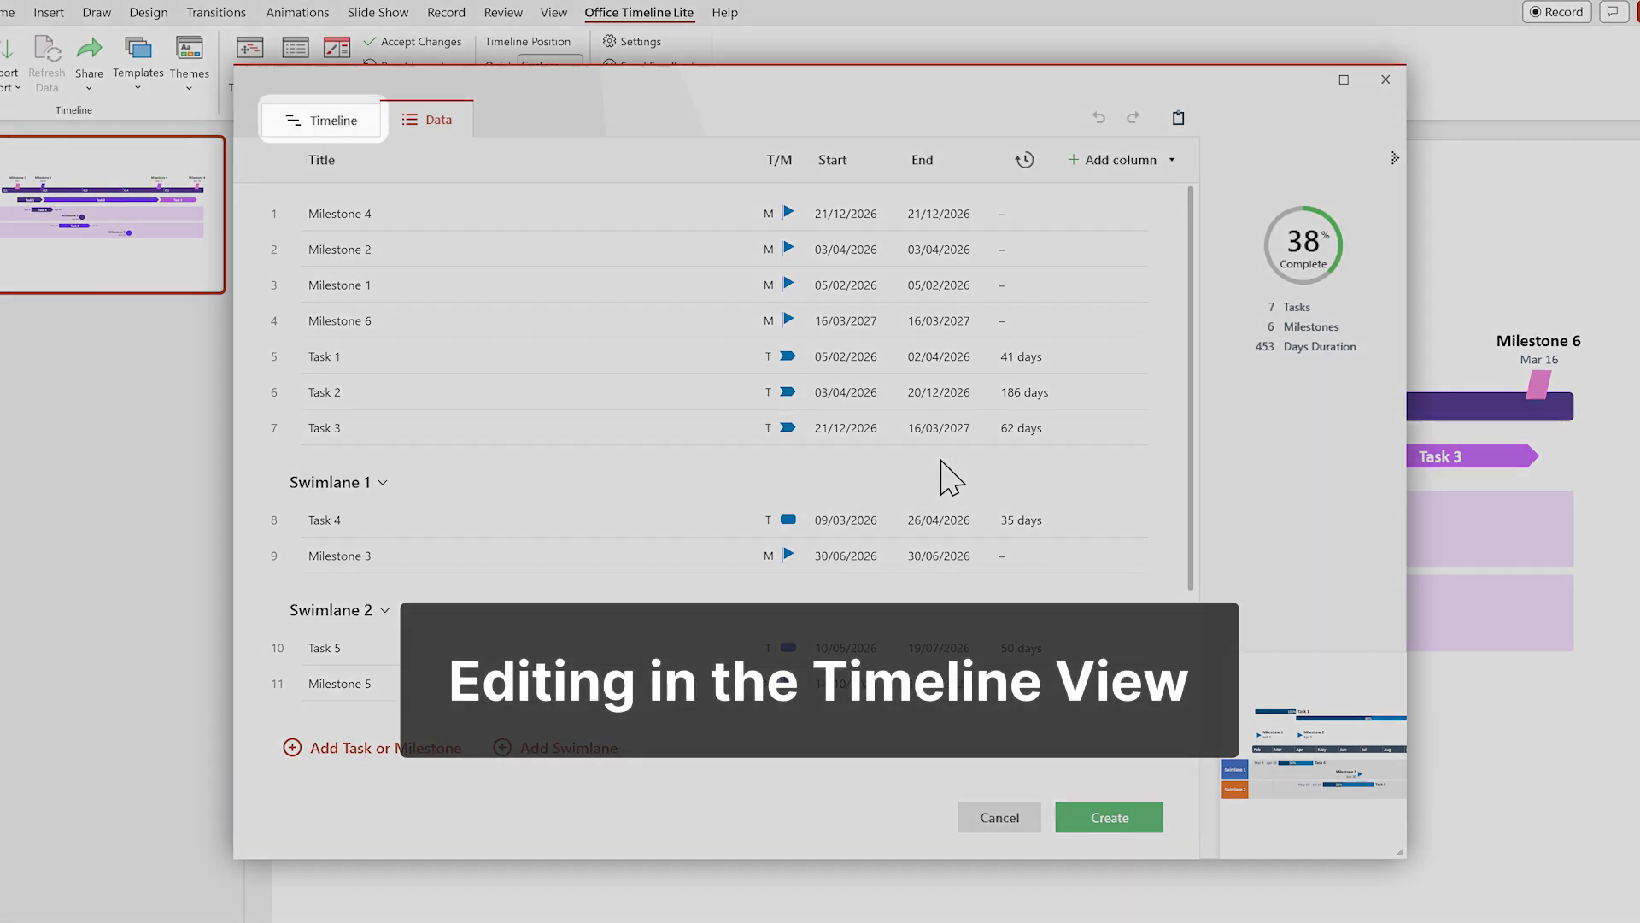
{"action": "left_click", "coordinate": [349, 126]}
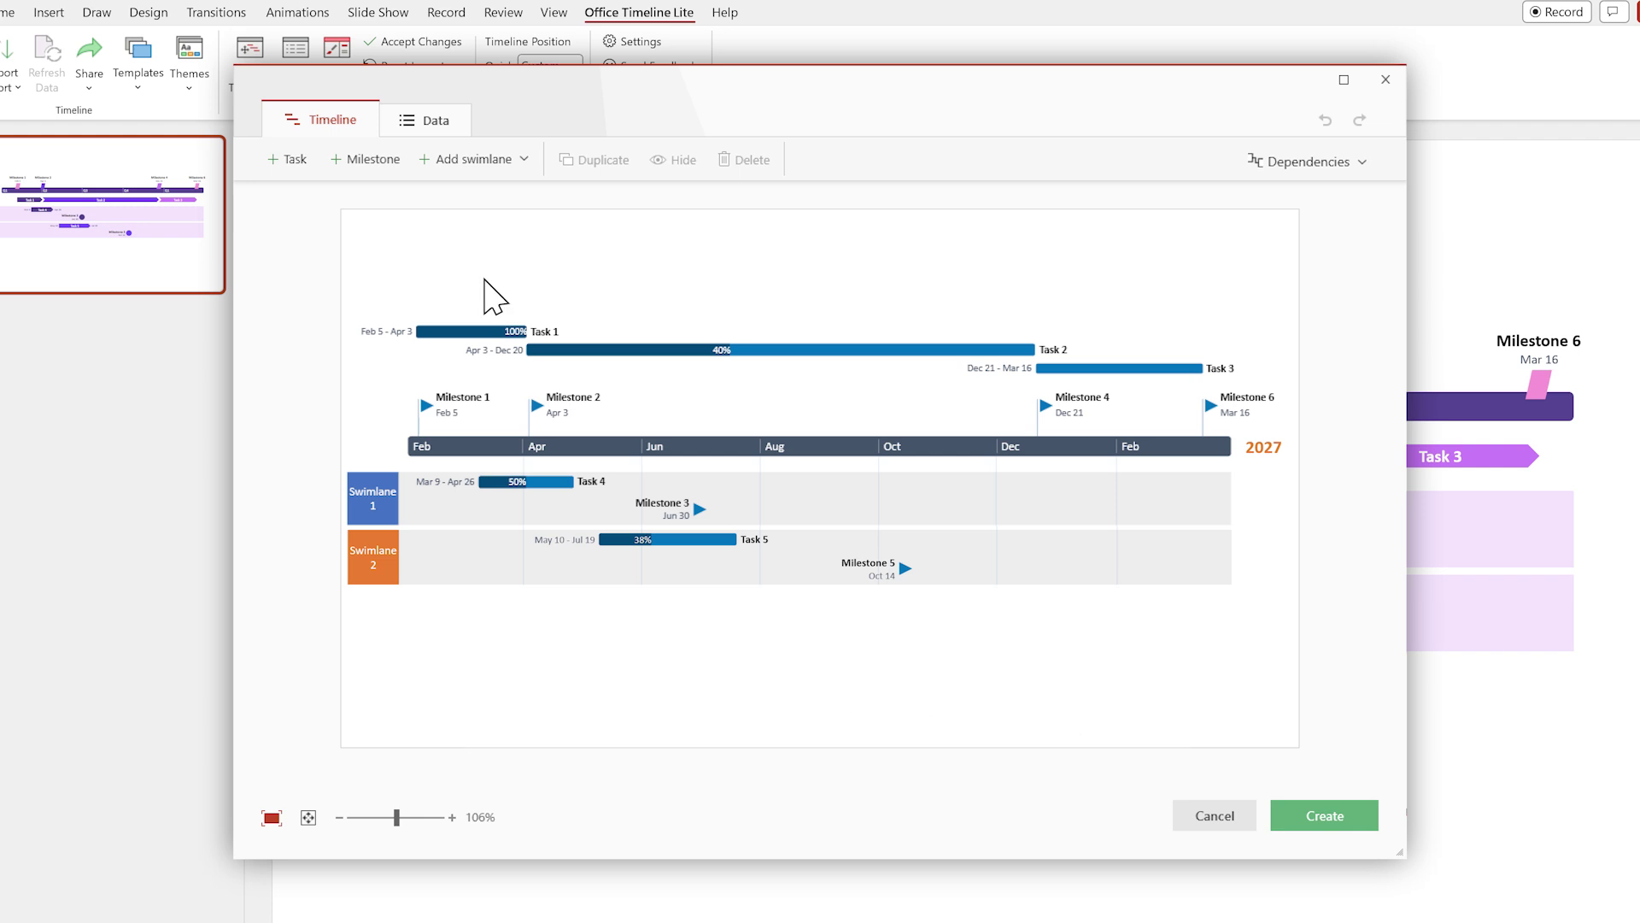
- Widen Swimlane 1's label column and group Tasks 1, 2 and 3 onto one row
{"action": "left_click", "coordinate": [389, 519]}
{"action": "left_click_drag", "start_coordinate": [402, 500], "coordinate": [508, 502]}
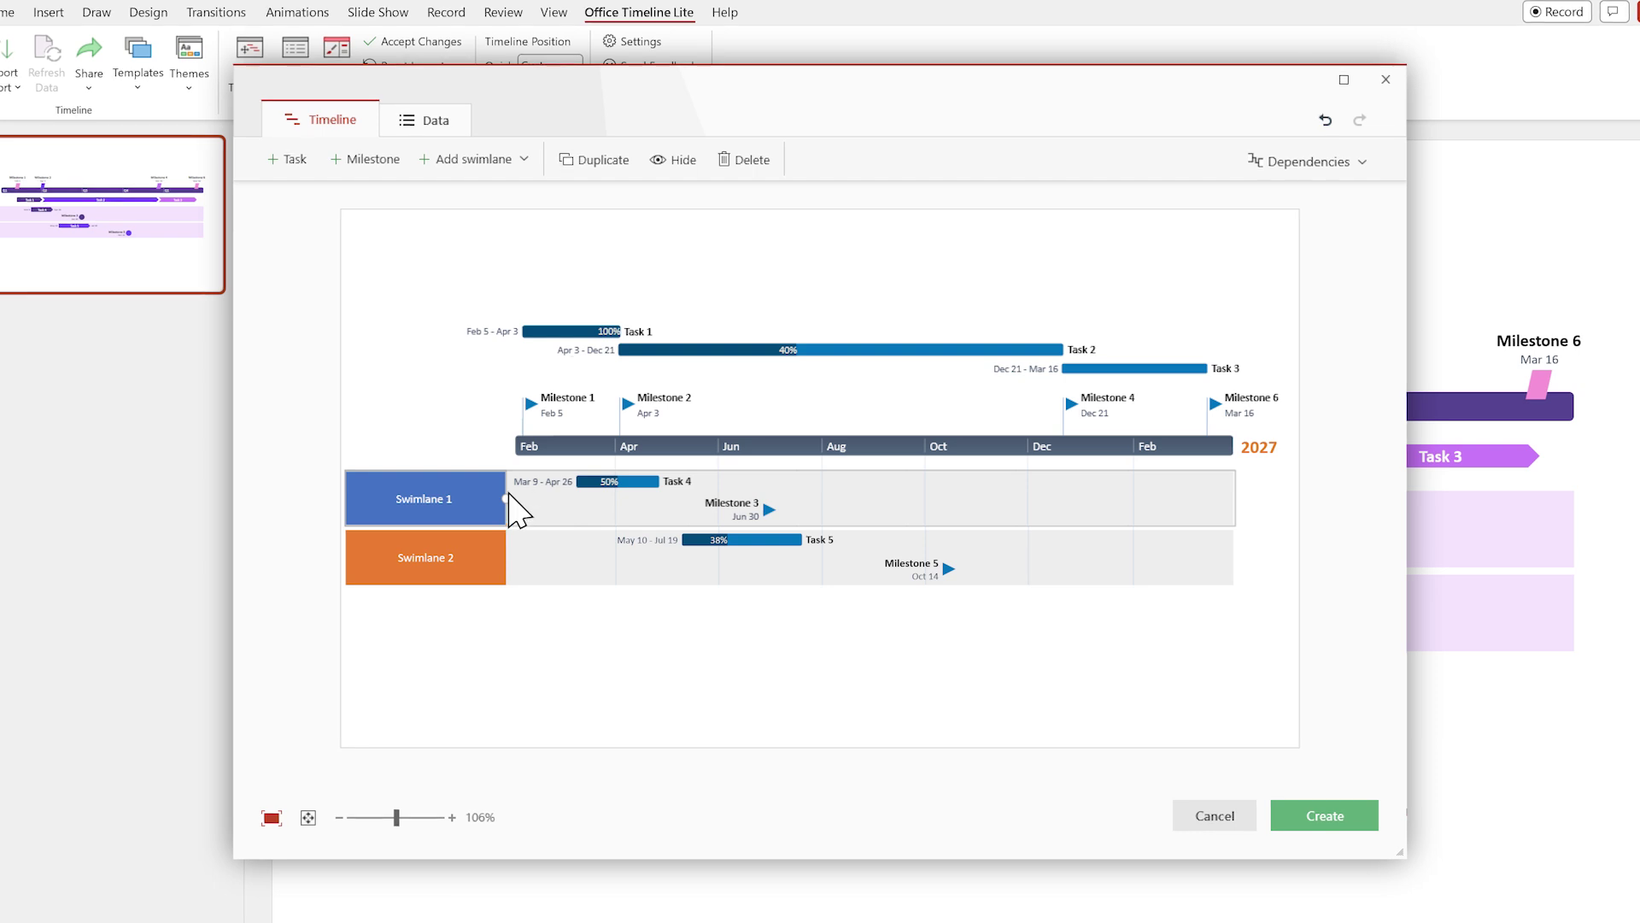
{"action": "left_click_drag", "start_coordinate": [549, 332], "coordinate": [544, 371]}
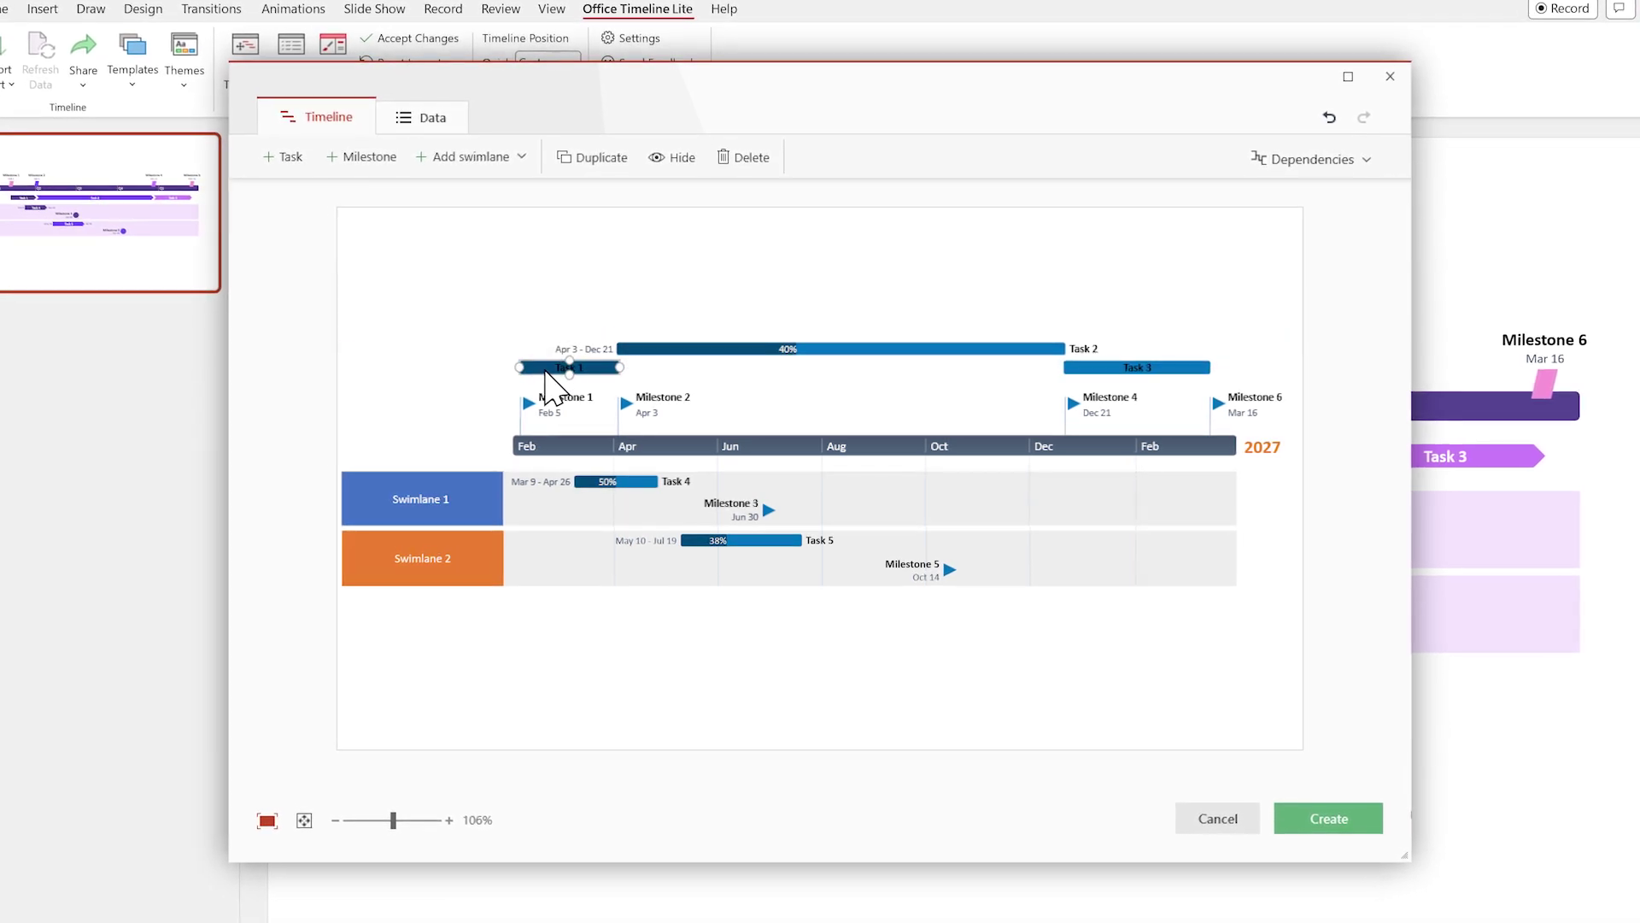
{"action": "left_click_drag", "start_coordinate": [686, 348], "coordinate": [696, 370]}
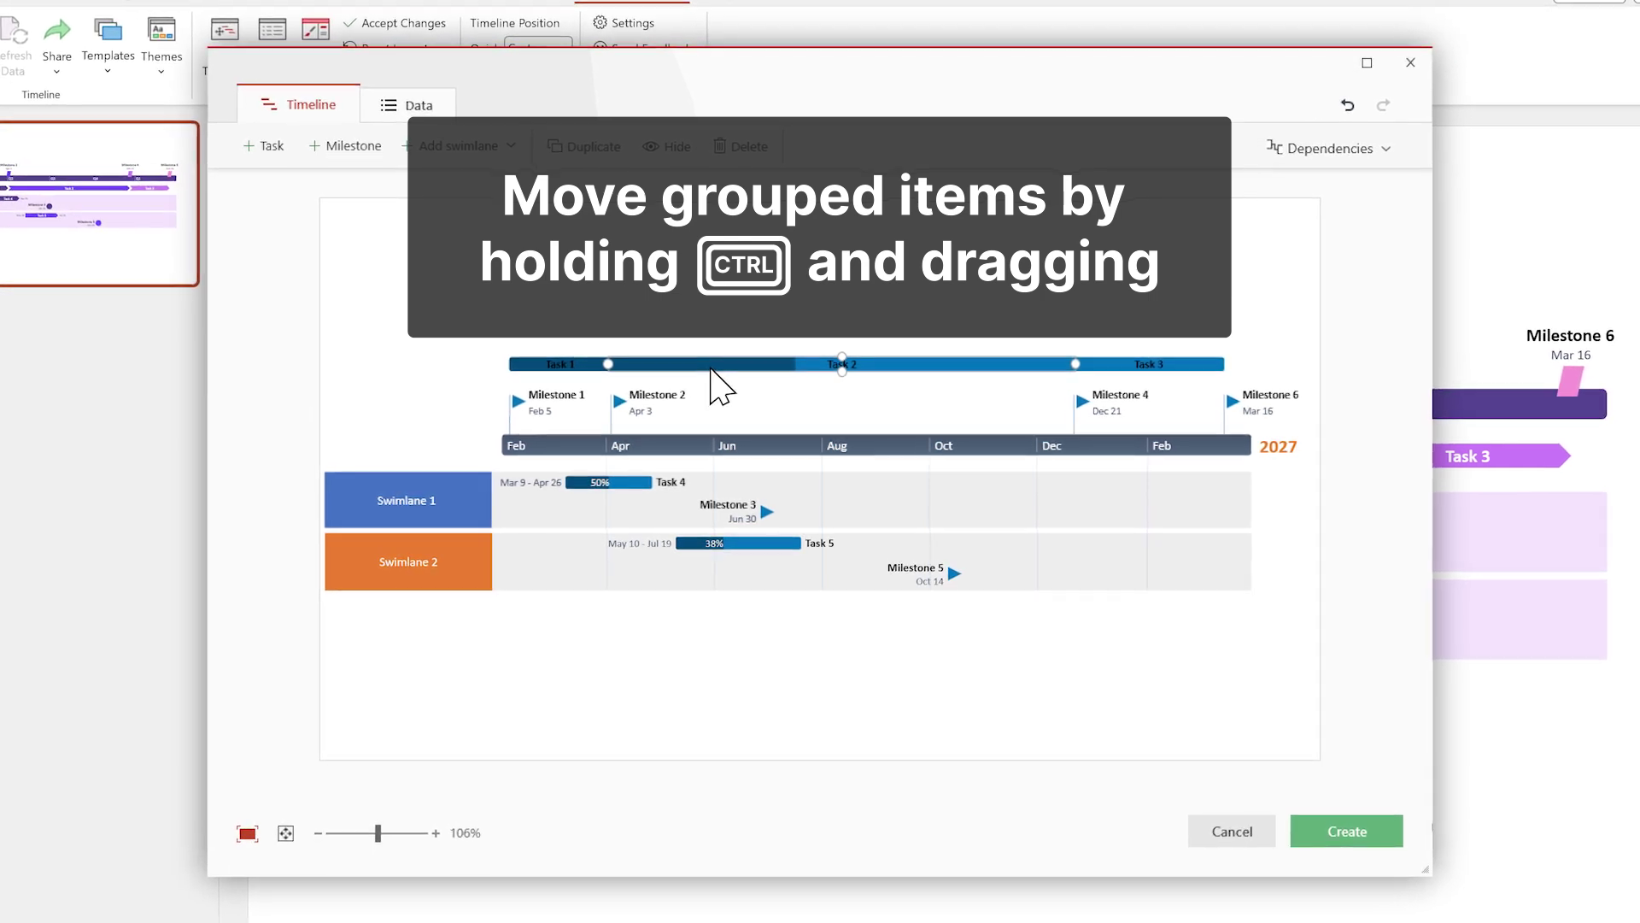
- Drop the Task 1–3 row below the timescale and create the timeline on a new slide
{"action": "left_click_drag", "start_coordinate": [713, 370], "coordinate": [710, 485]}
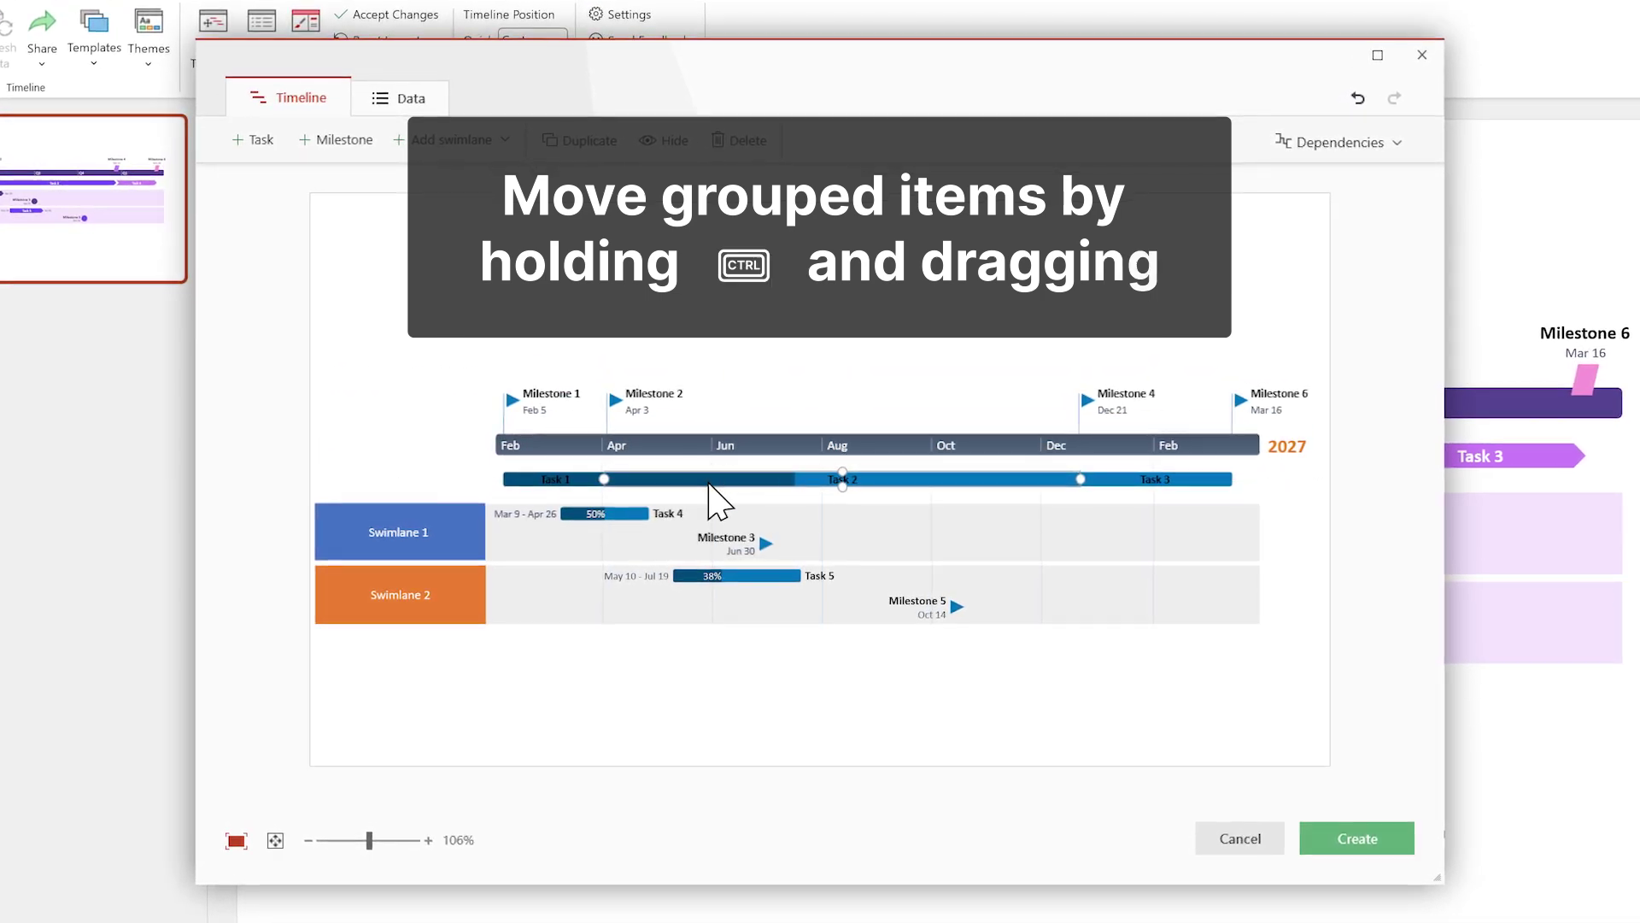
{"action": "left_click", "coordinate": [760, 413]}
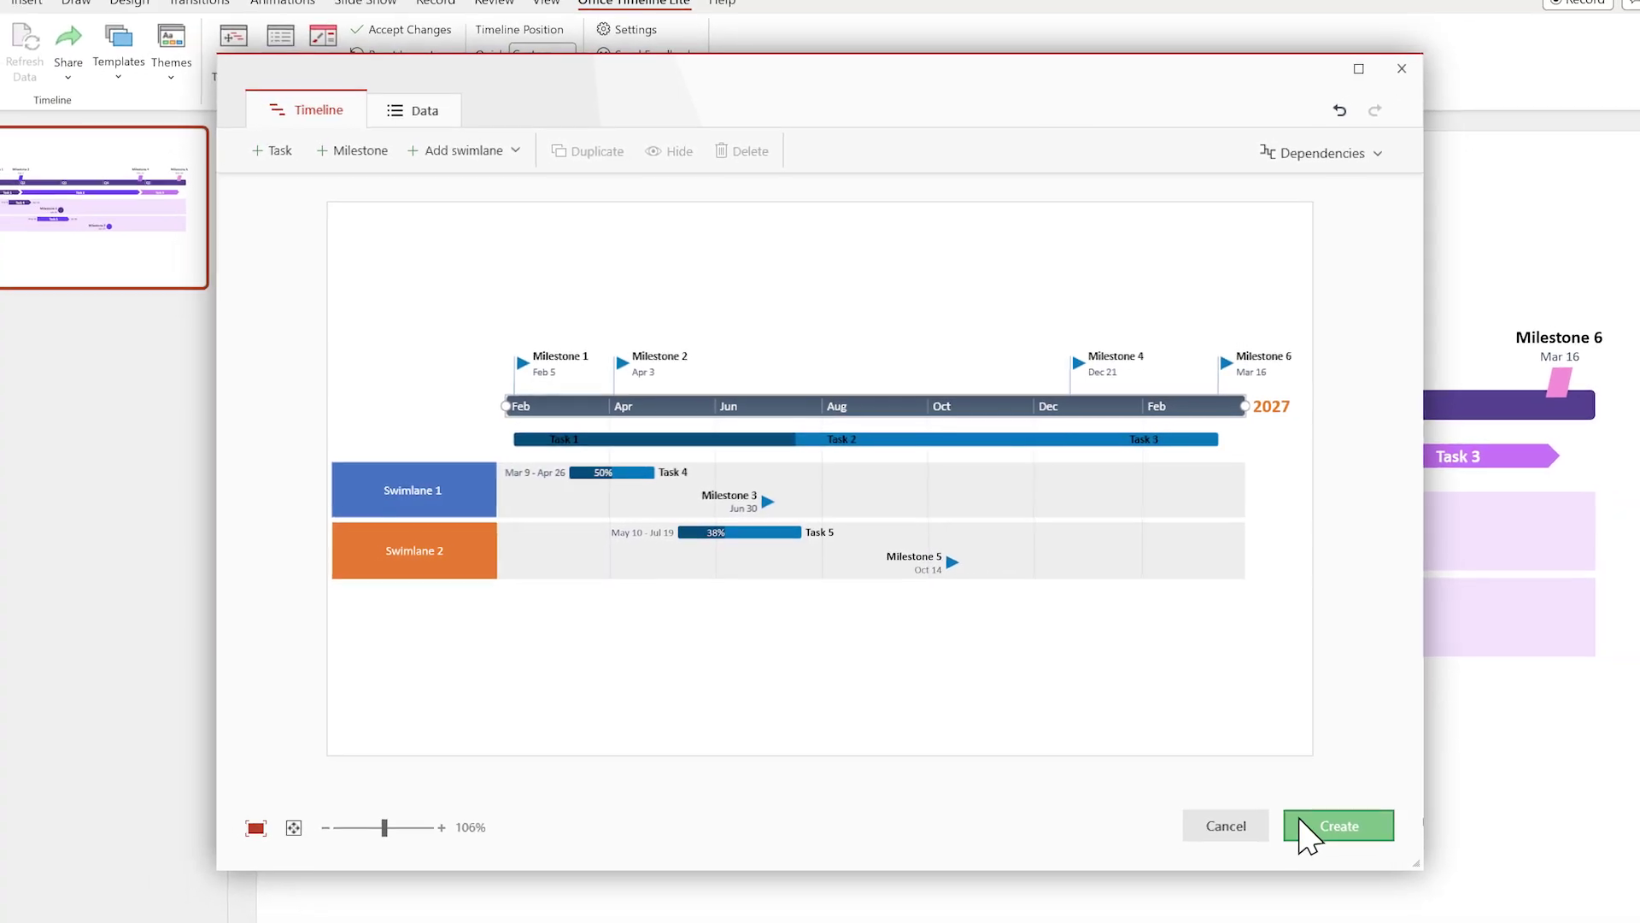
{"action": "left_click", "coordinate": [1305, 833]}
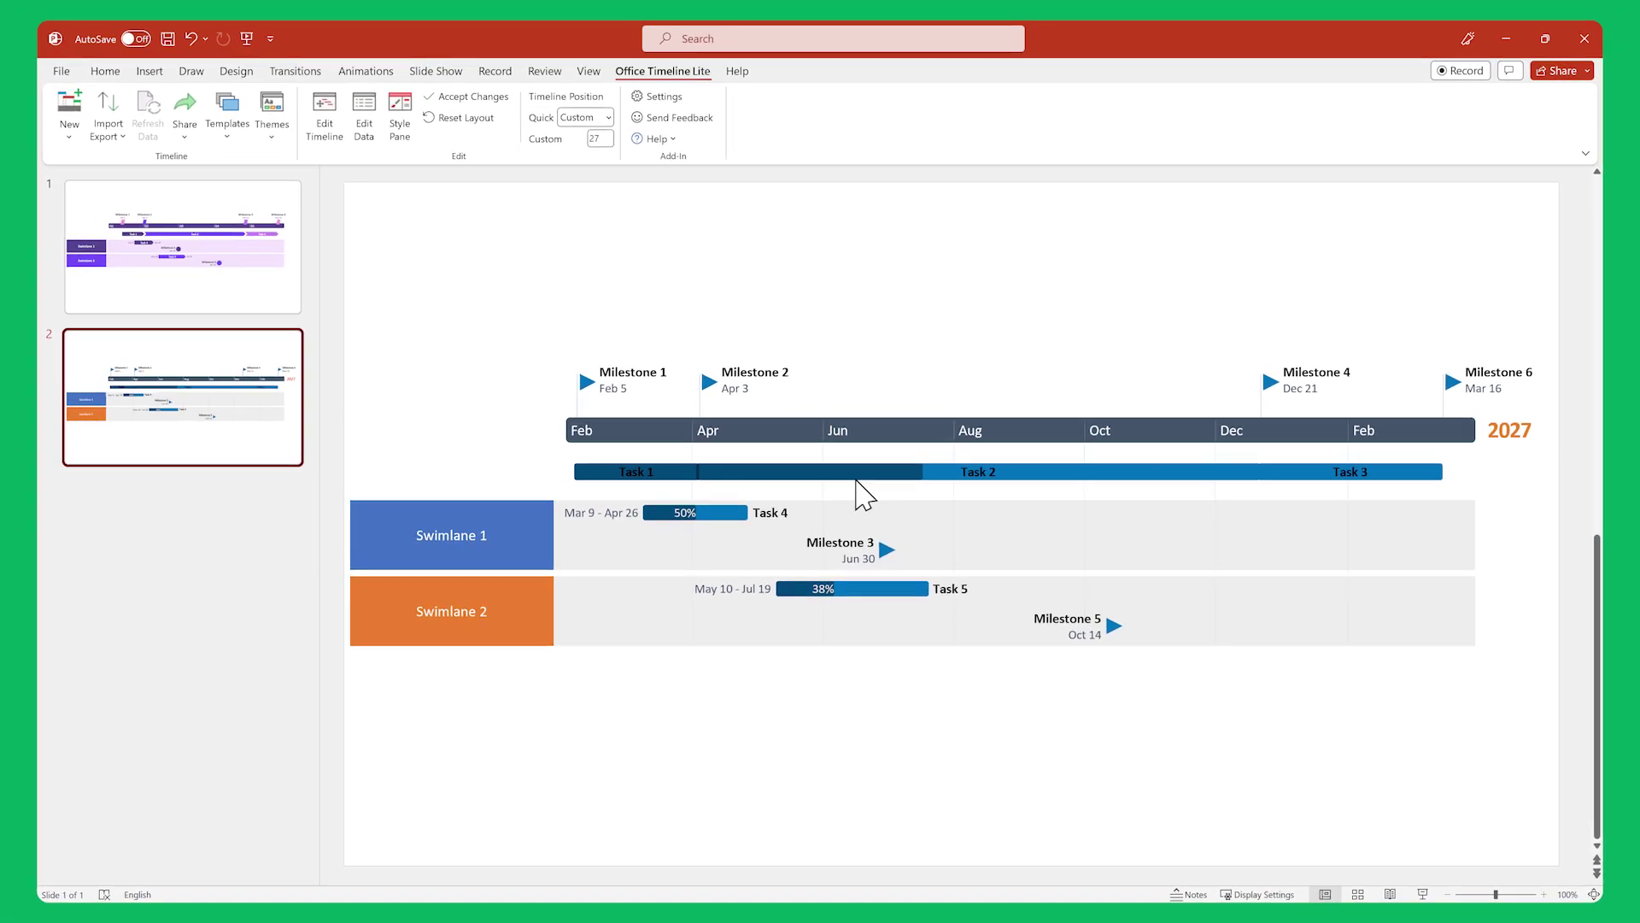
- Style the Task 4 title as 12 pt white text inside its bar
{"action": "left_click", "coordinate": [403, 128]}
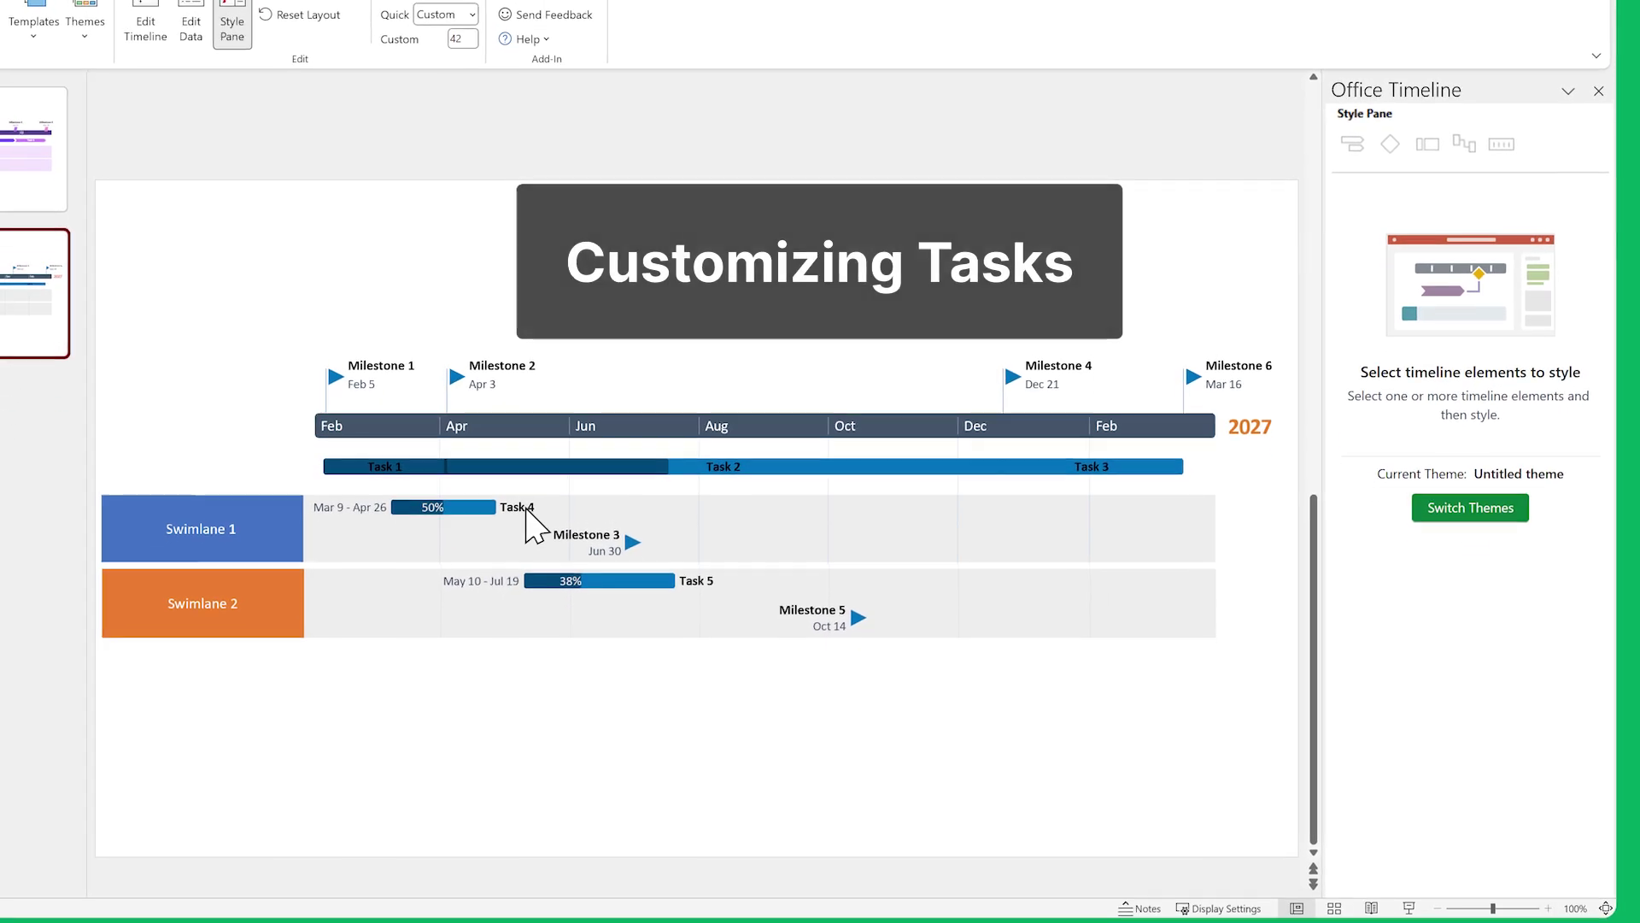
{"action": "left_click", "coordinate": [519, 507]}
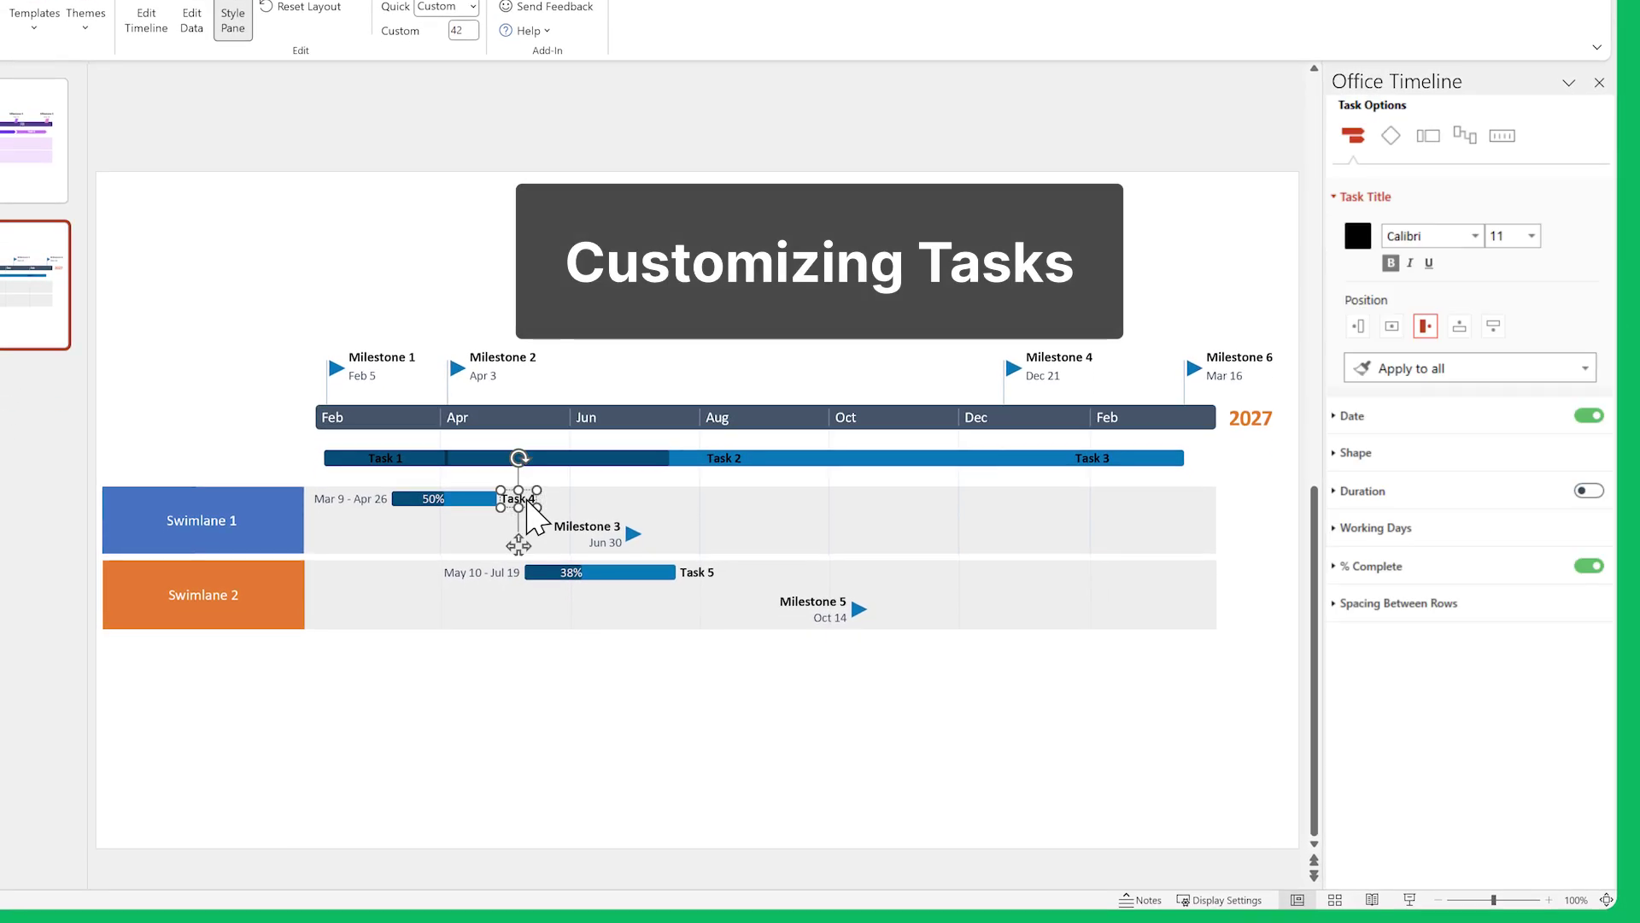
{"action": "left_click", "coordinate": [1507, 237]}
{"action": "type", "text": "12"}
{"action": "key", "text": "Return"}
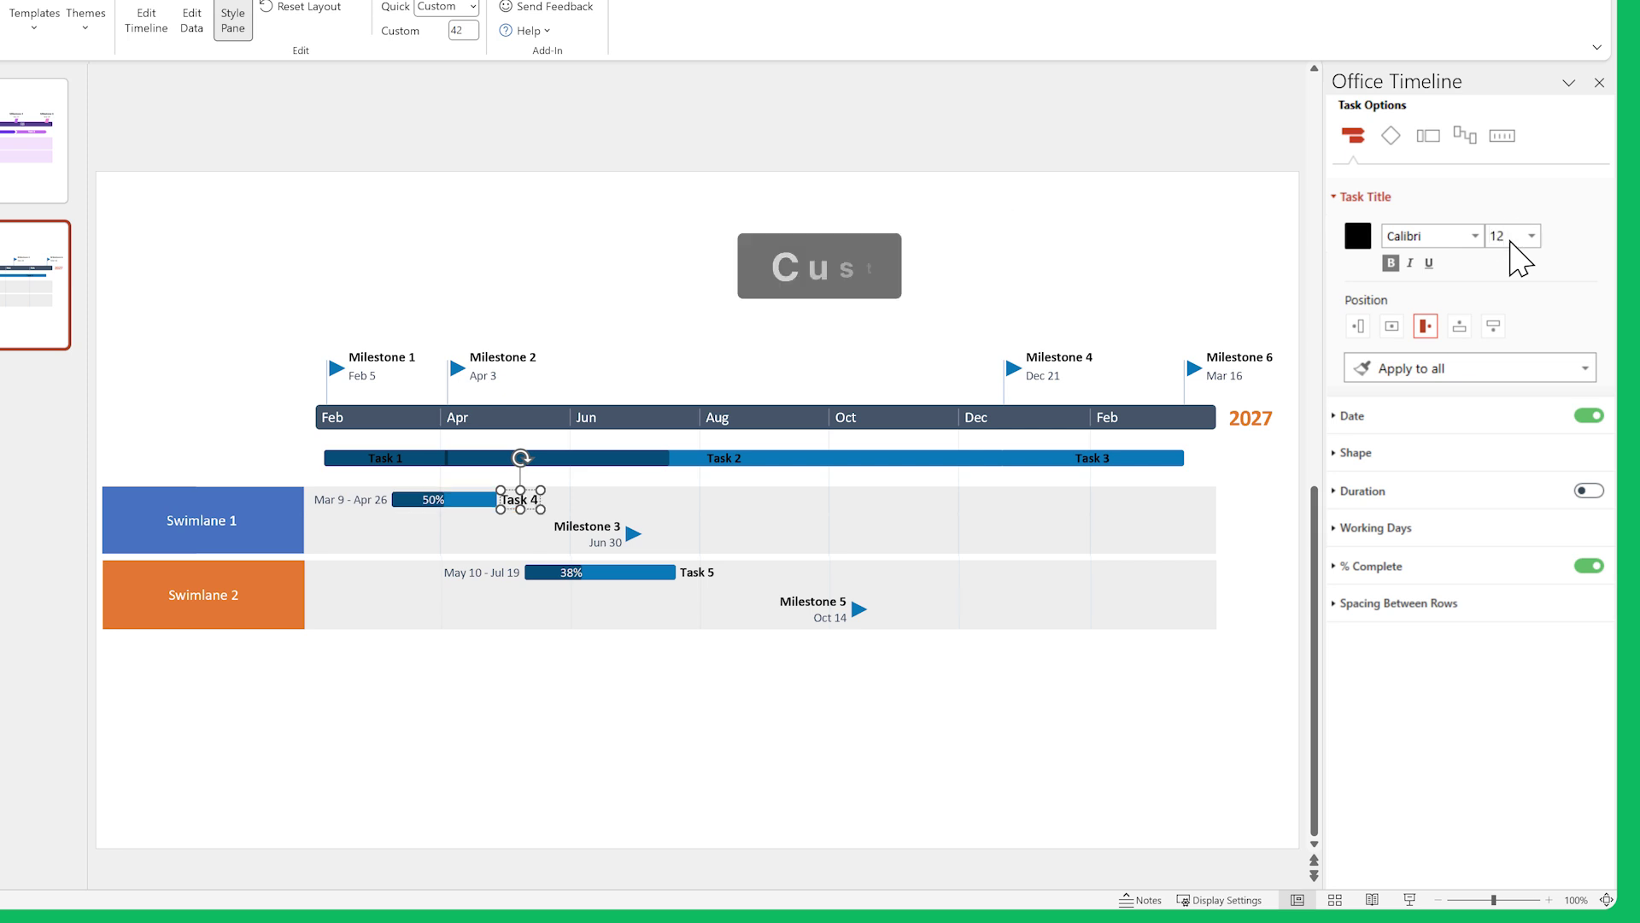
{"action": "left_click", "coordinate": [1393, 328]}
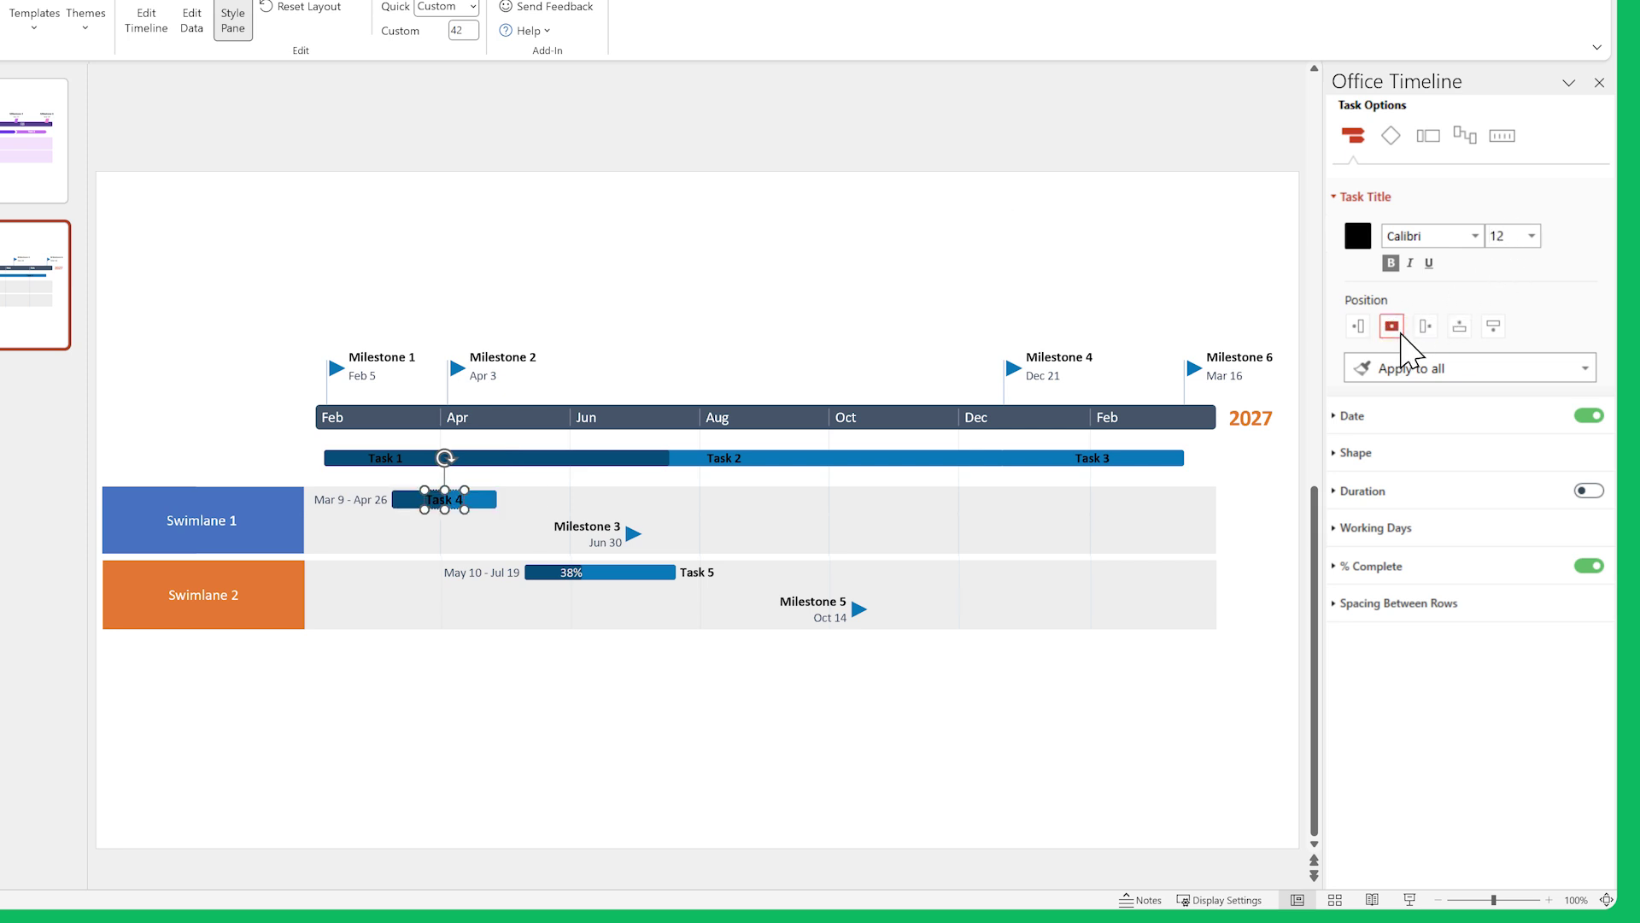
{"action": "left_click", "coordinate": [1357, 236]}
{"action": "left_click", "coordinate": [1325, 298]}
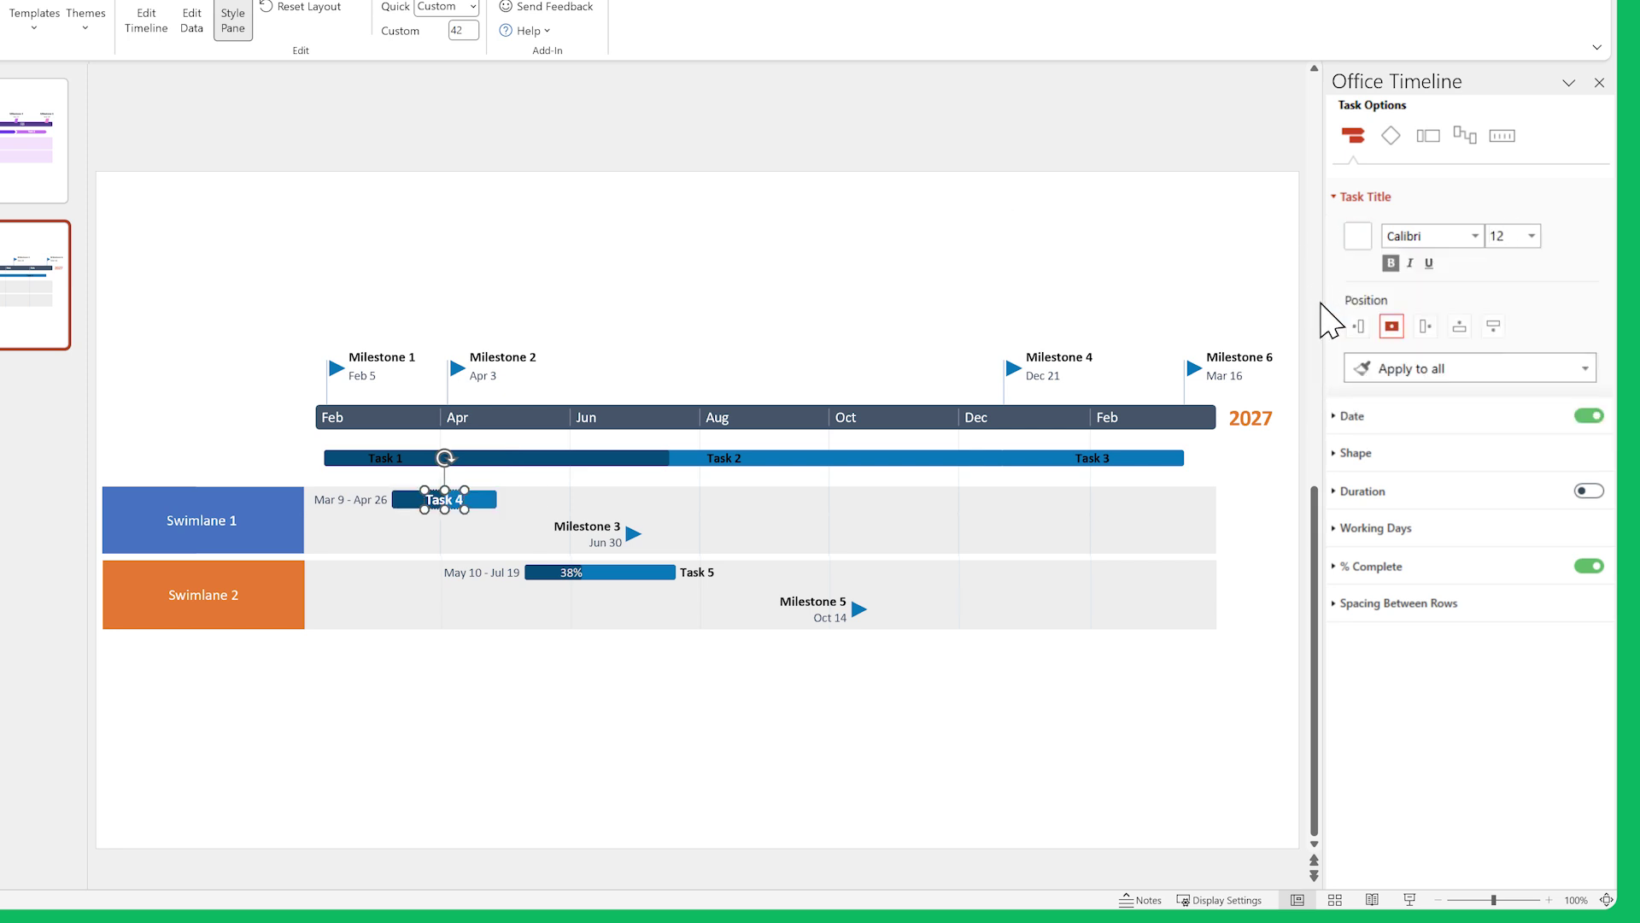
- Apply the title position, text style and colour to every task
{"action": "left_click", "coordinate": [1465, 372]}
{"action": "left_click", "coordinate": [1516, 476]}
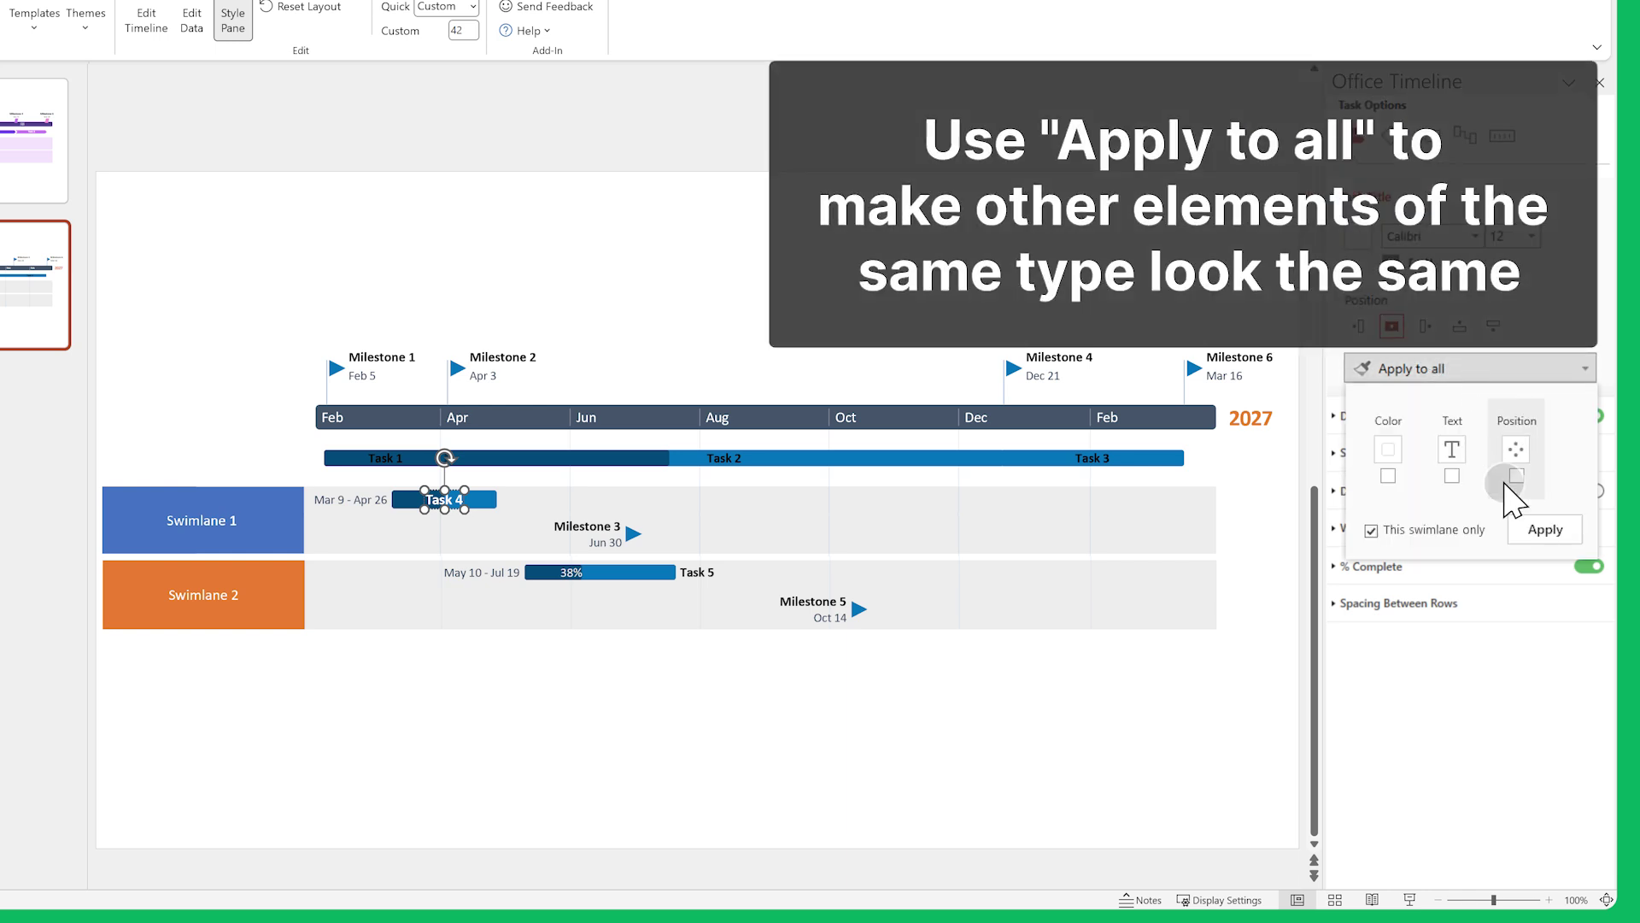
{"action": "left_click", "coordinate": [1452, 475]}
{"action": "left_click", "coordinate": [1389, 476]}
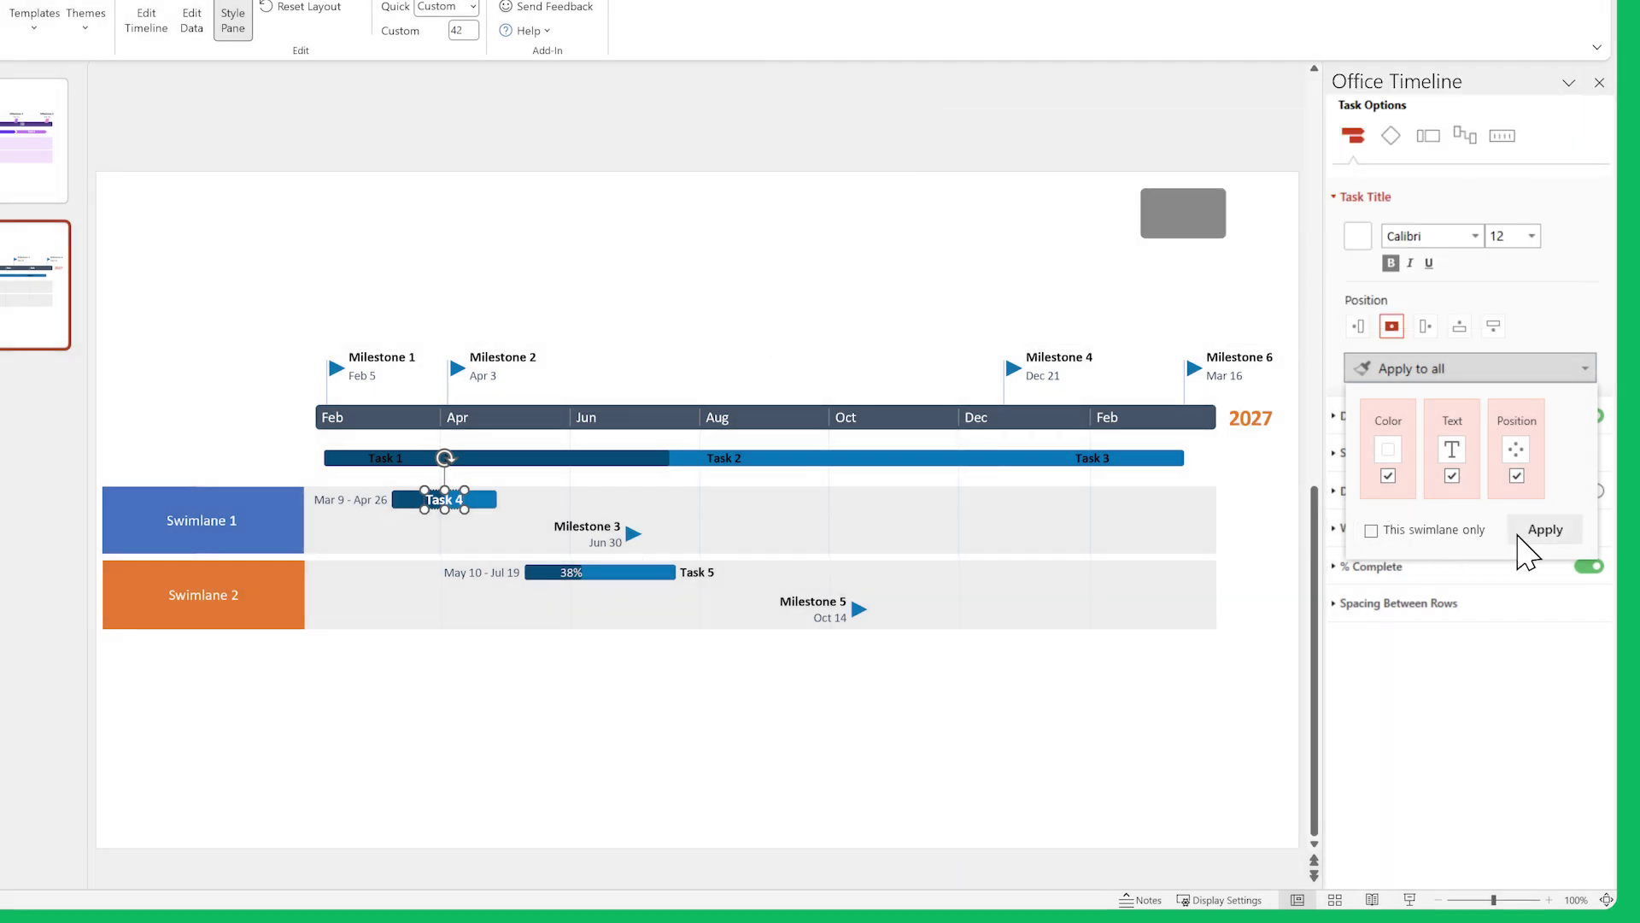
{"action": "left_click", "coordinate": [1526, 536]}
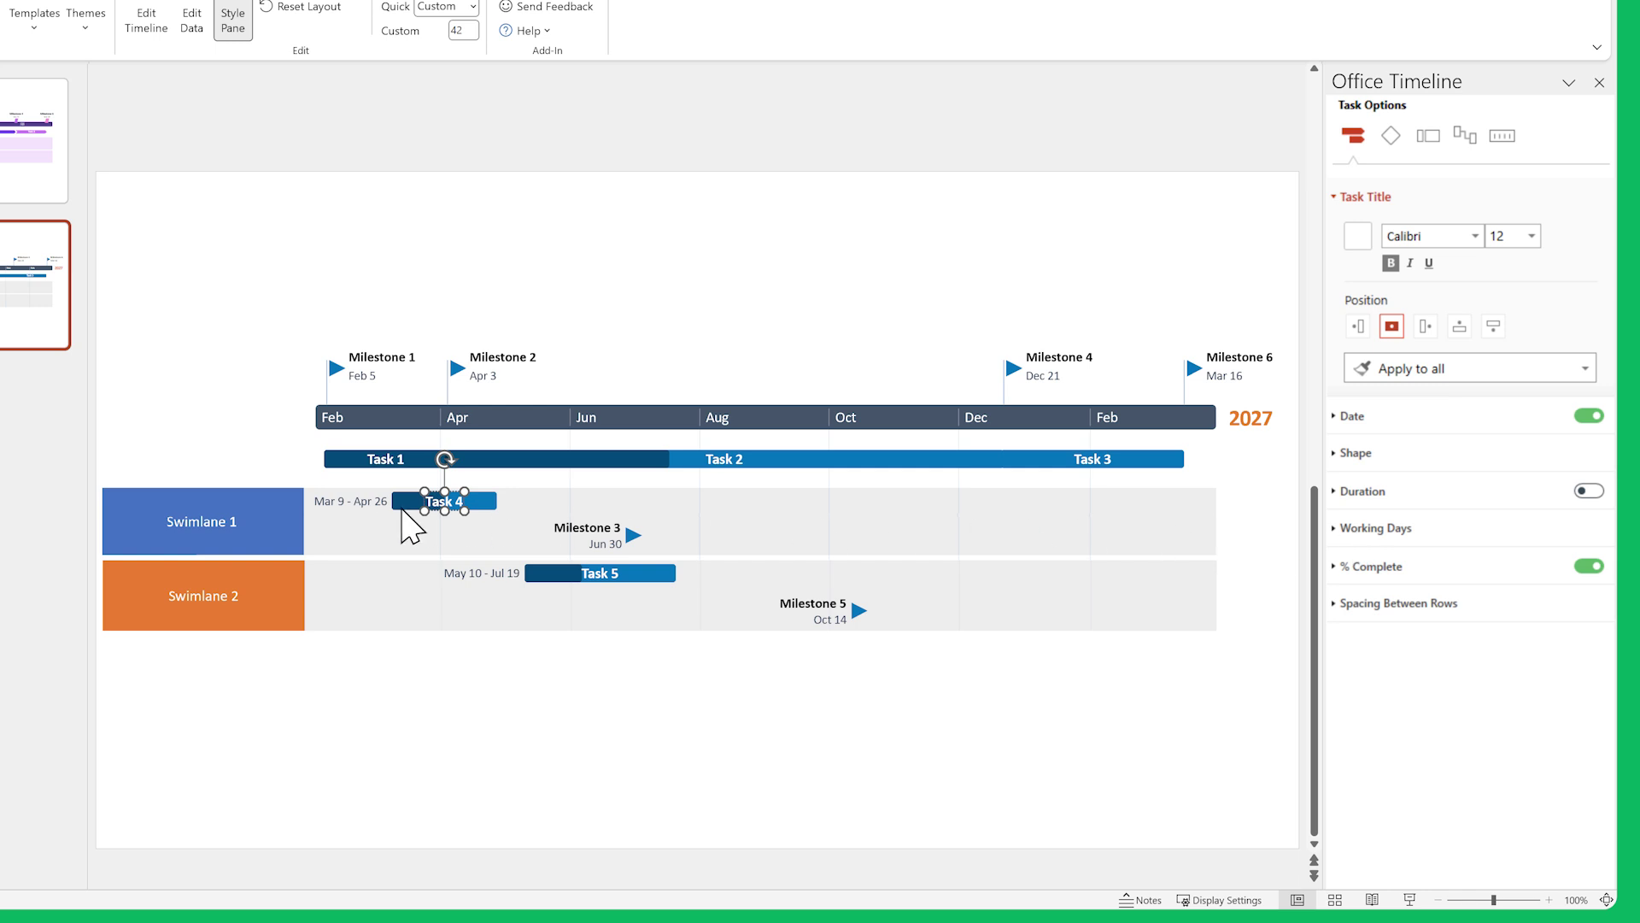
- Give the Task 4 dates purple 9 pt text split to both bar ends
{"action": "left_click", "coordinate": [347, 503]}
{"action": "left_click", "coordinate": [1515, 274]}
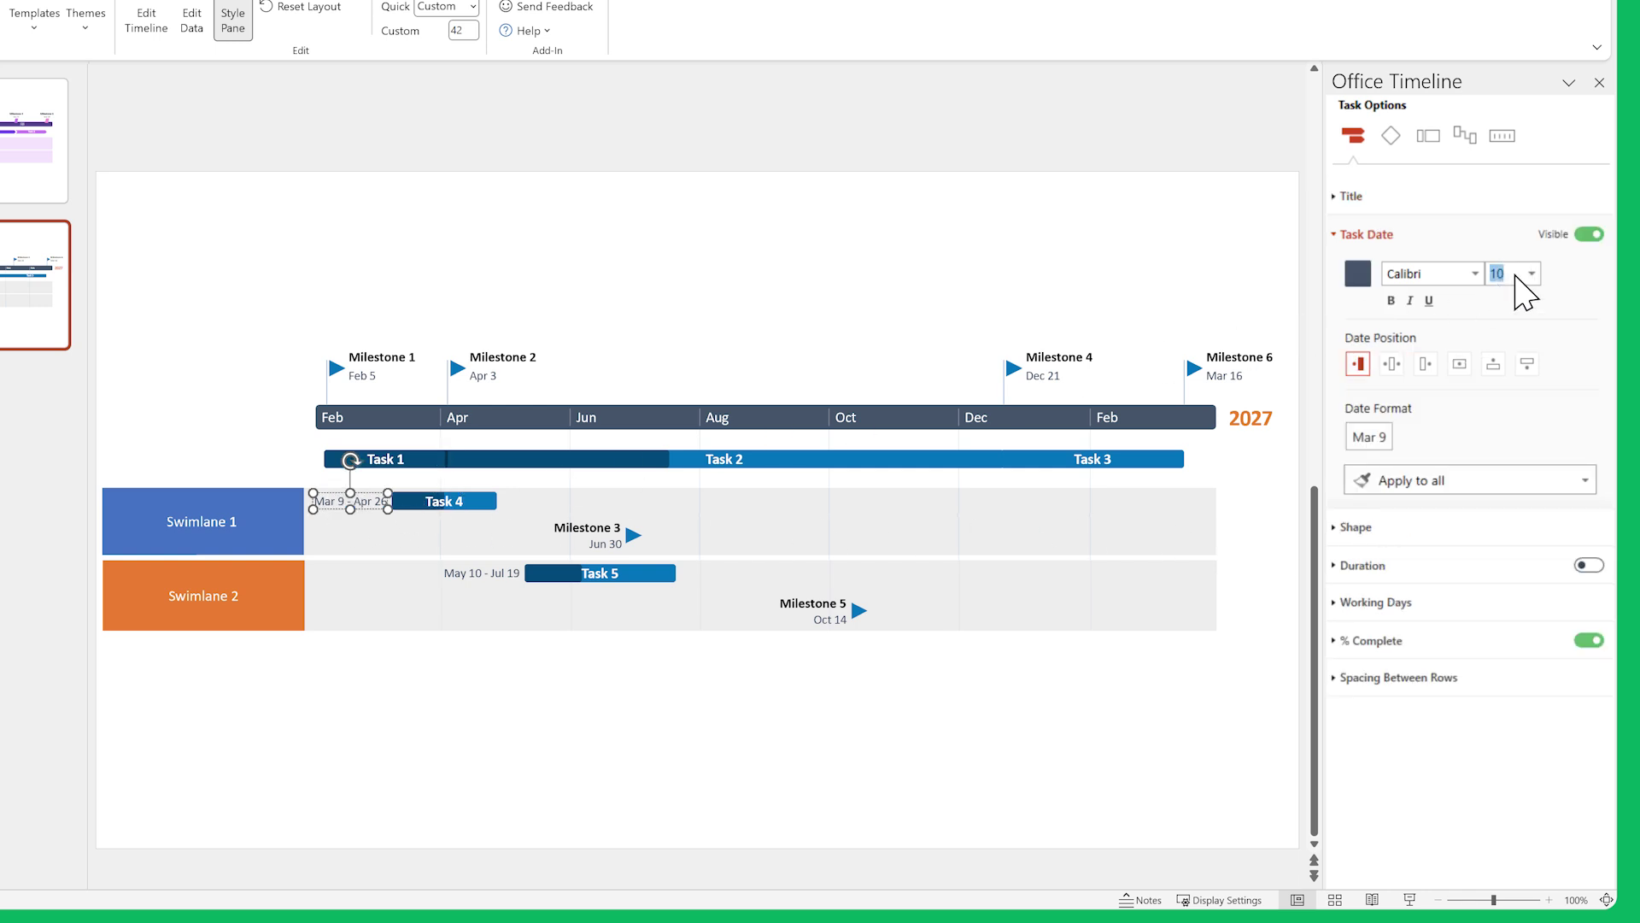
{"action": "type", "text": "9"}
{"action": "left_click", "coordinate": [1392, 364]}
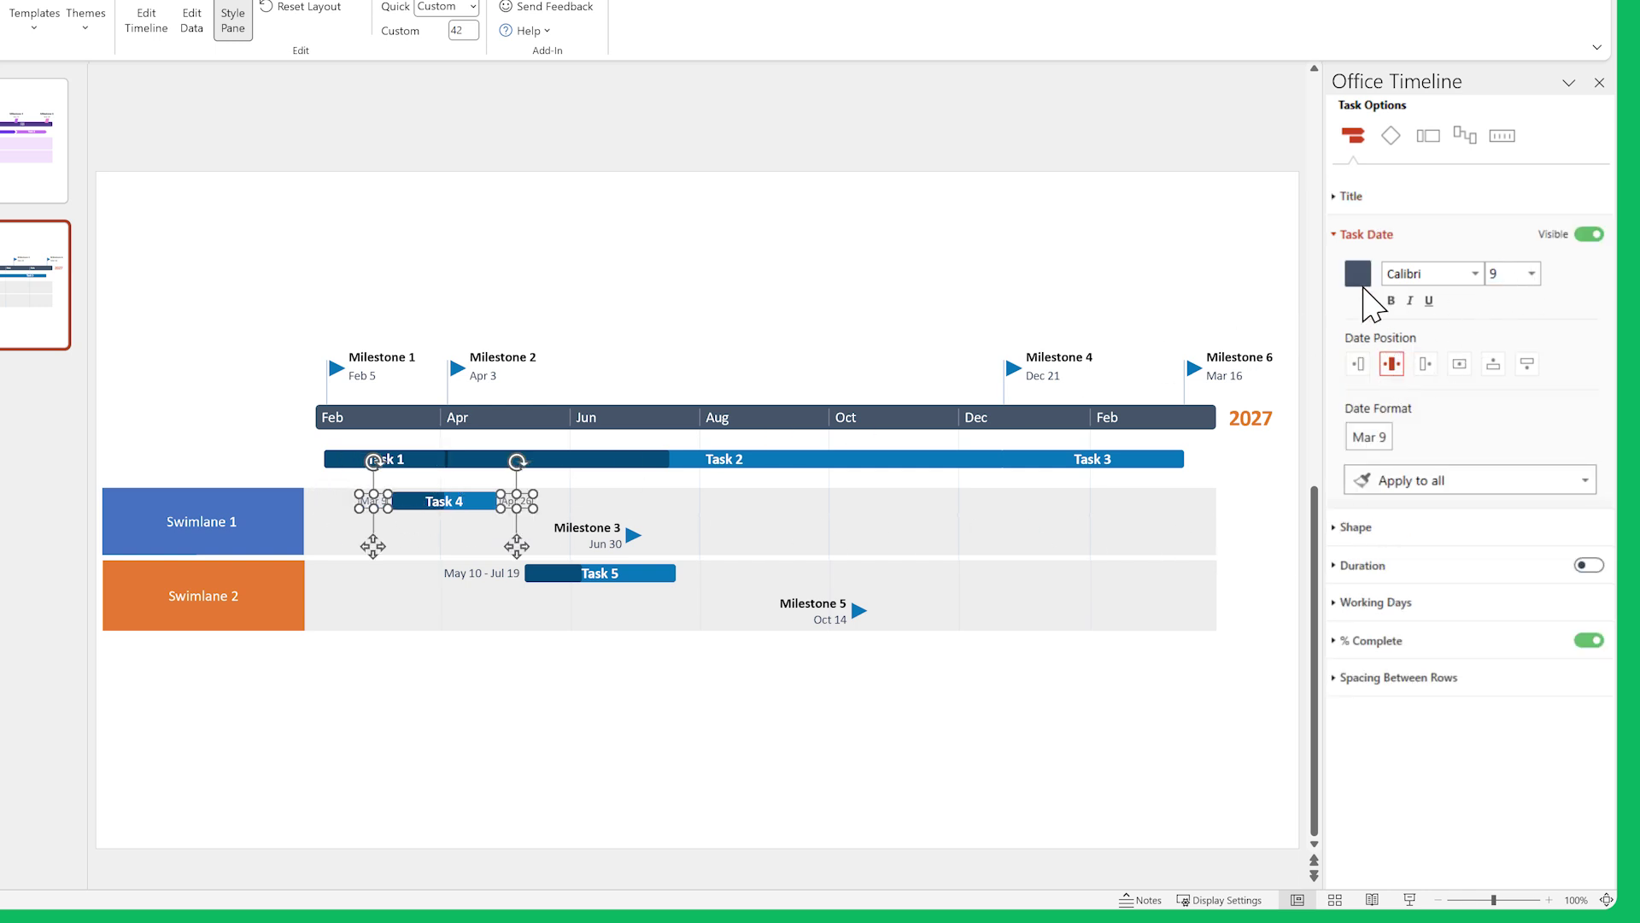
{"action": "left_click", "coordinate": [1359, 273]}
{"action": "left_click", "coordinate": [1390, 445]}
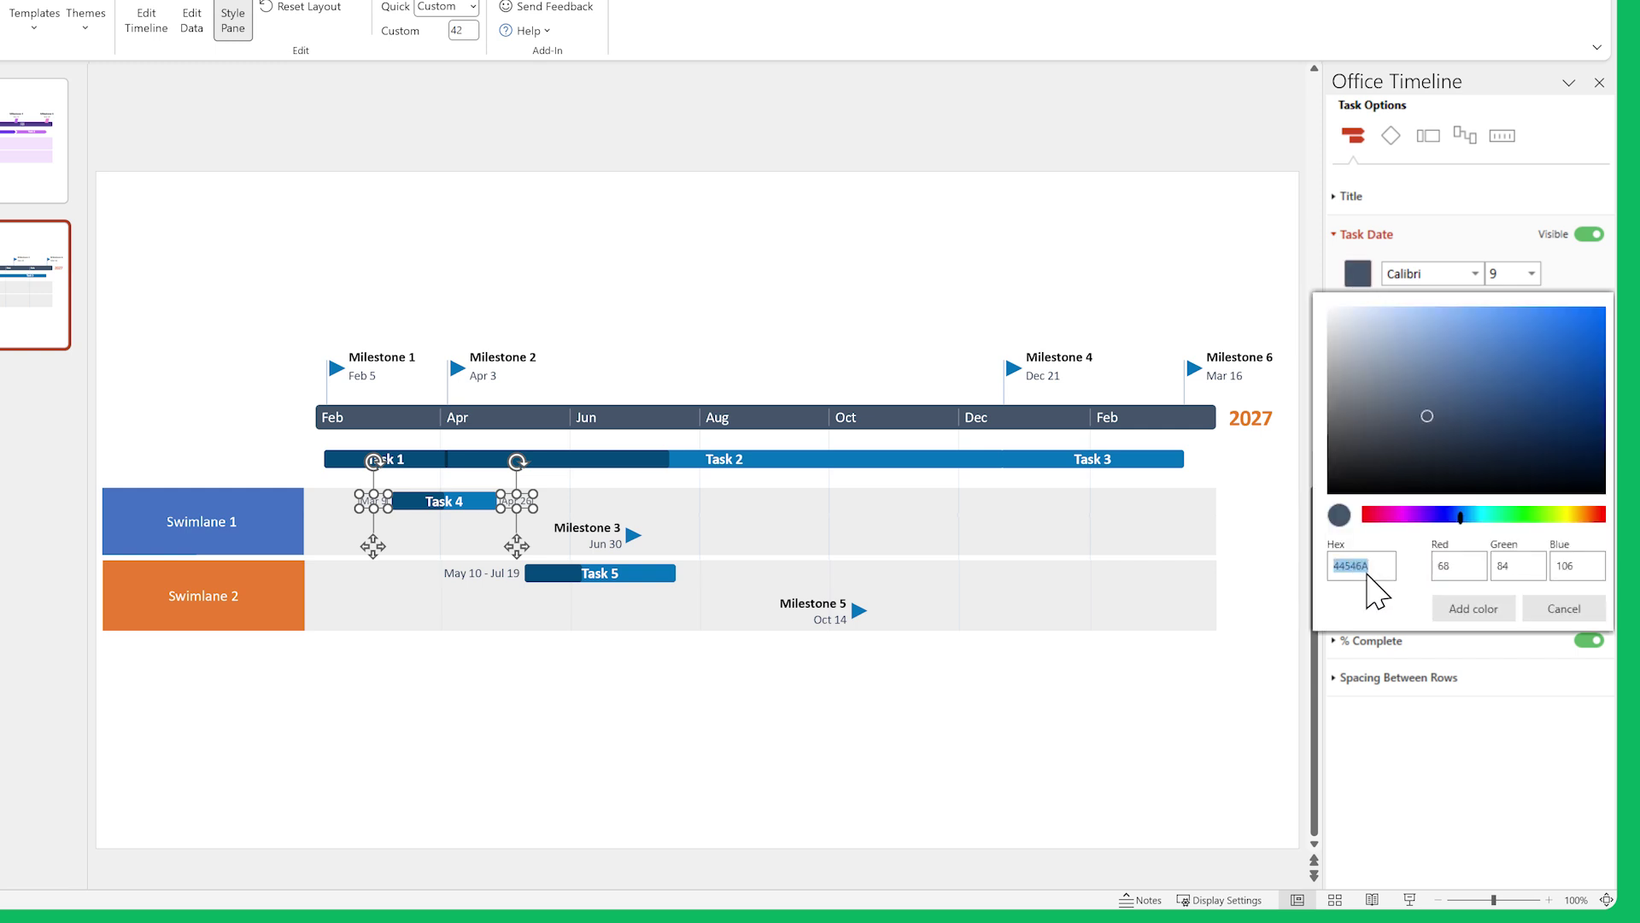
{"action": "type", "text": "49A"}
{"action": "left_click", "coordinate": [1446, 610]}
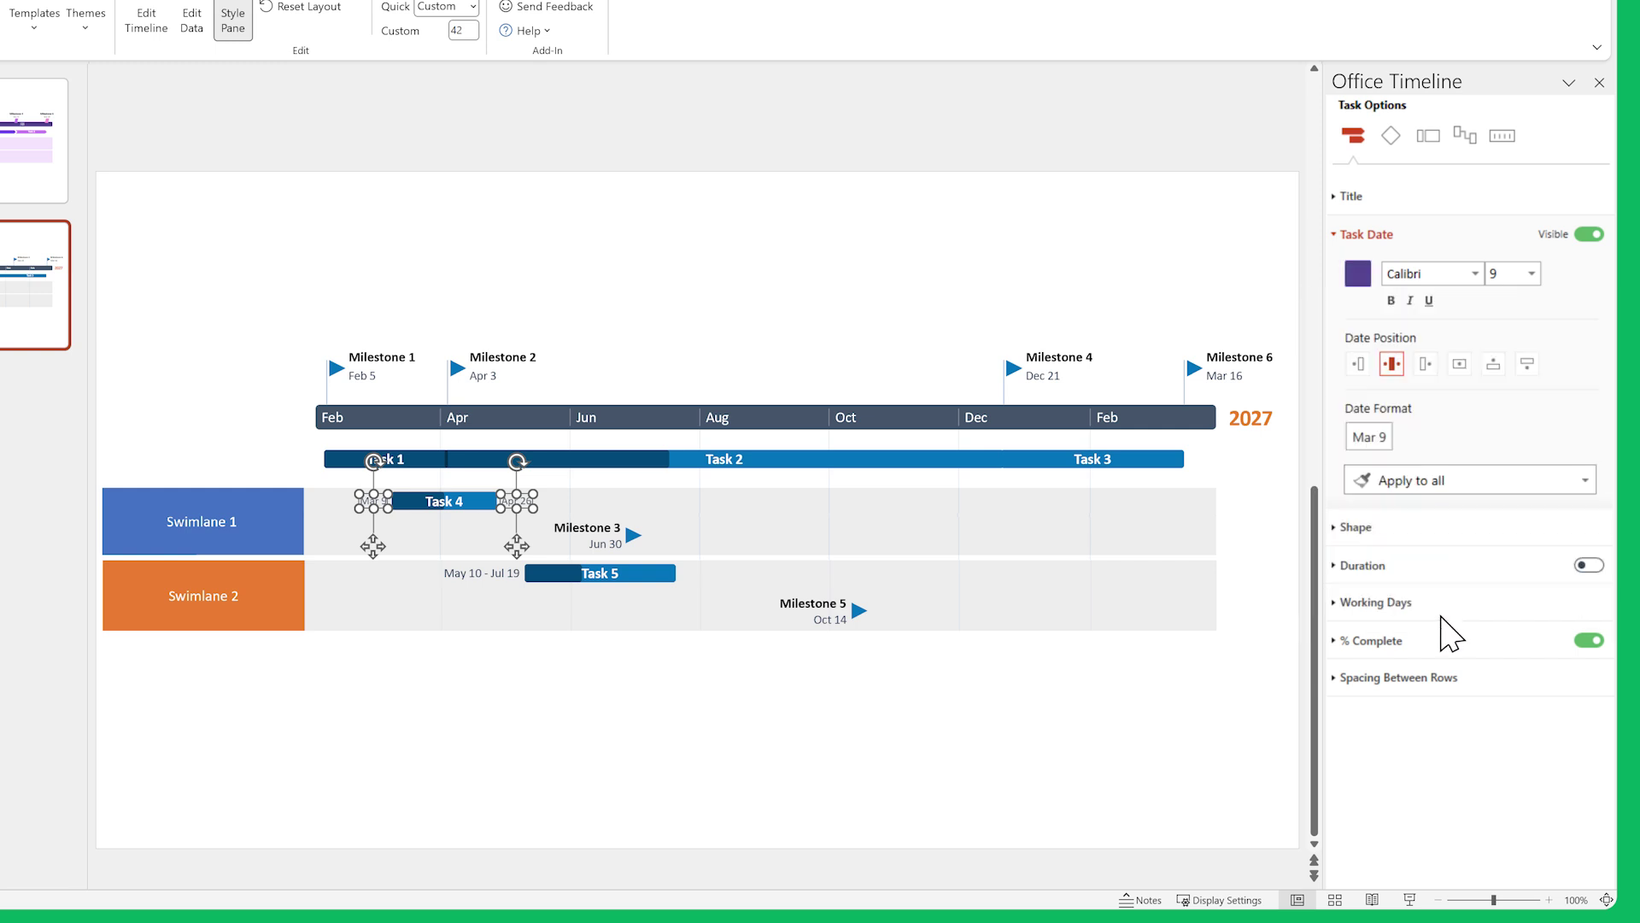
- Apply the date style and position to every task across all swimlanes
{"action": "left_click", "coordinate": [1474, 484]}
{"action": "left_click", "coordinate": [1497, 593]}
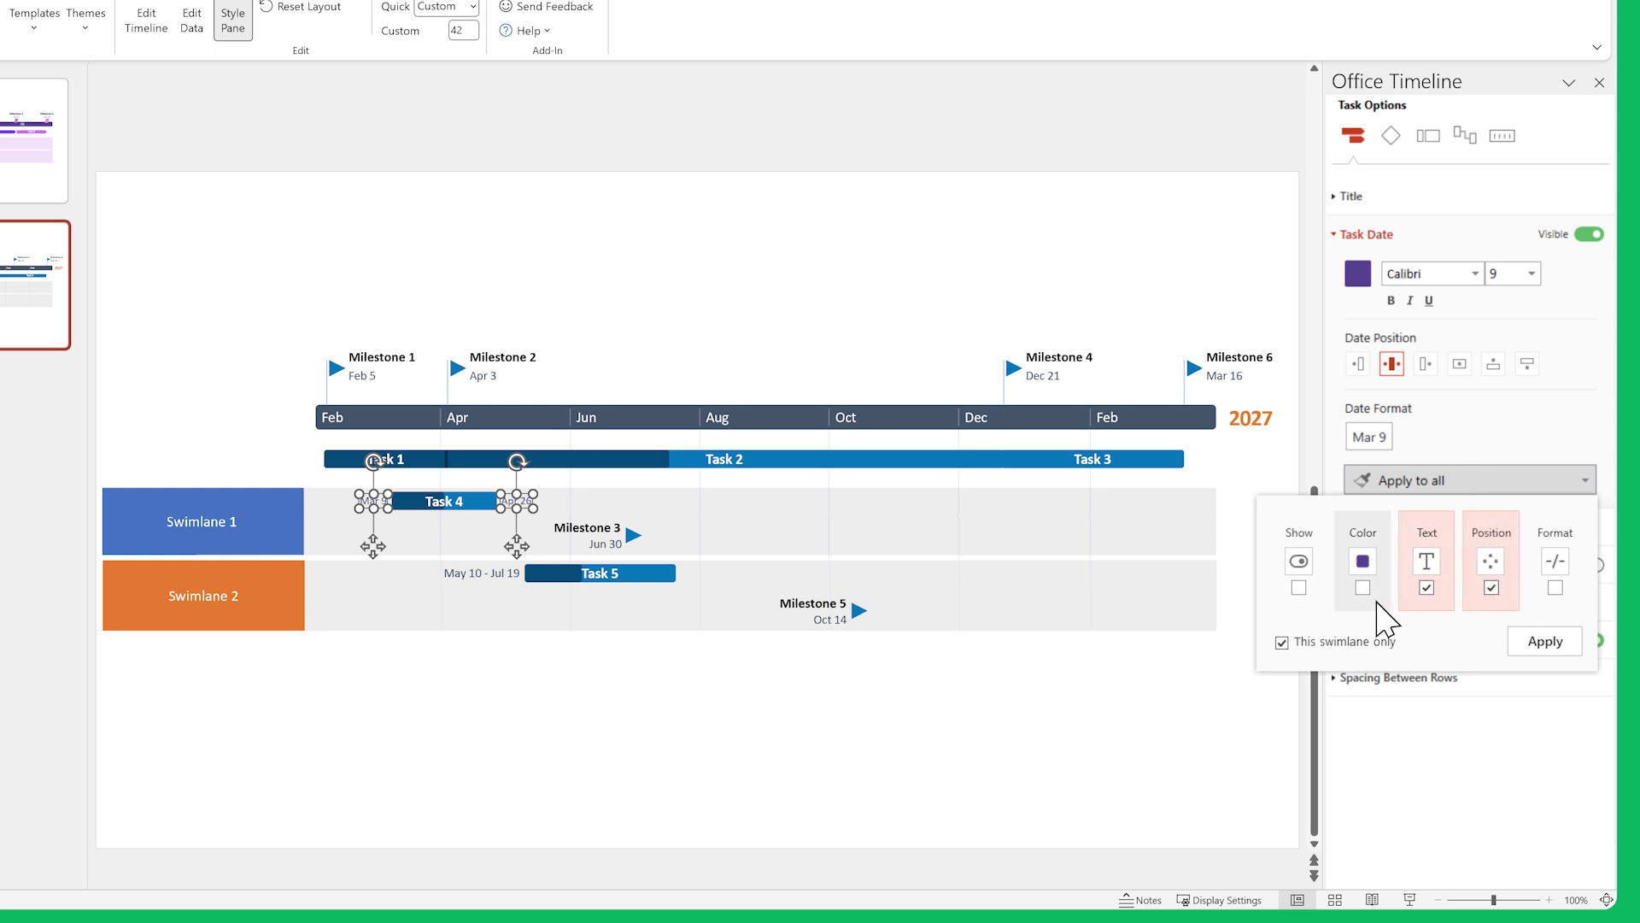
{"action": "left_click", "coordinate": [1282, 642]}
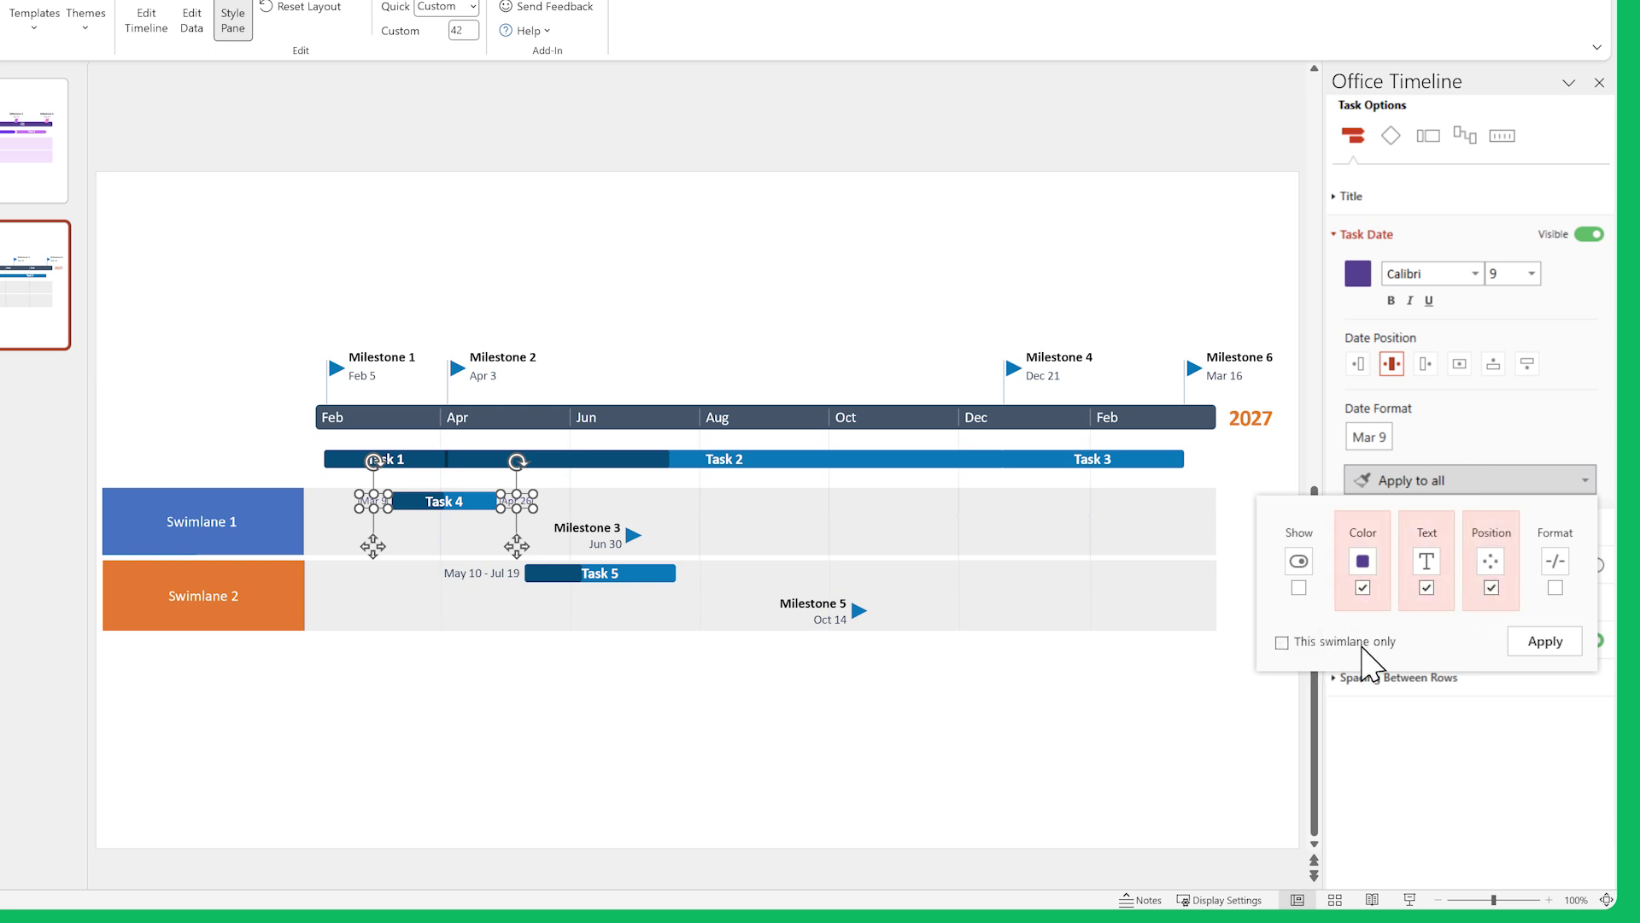
{"action": "left_click", "coordinate": [1523, 643]}
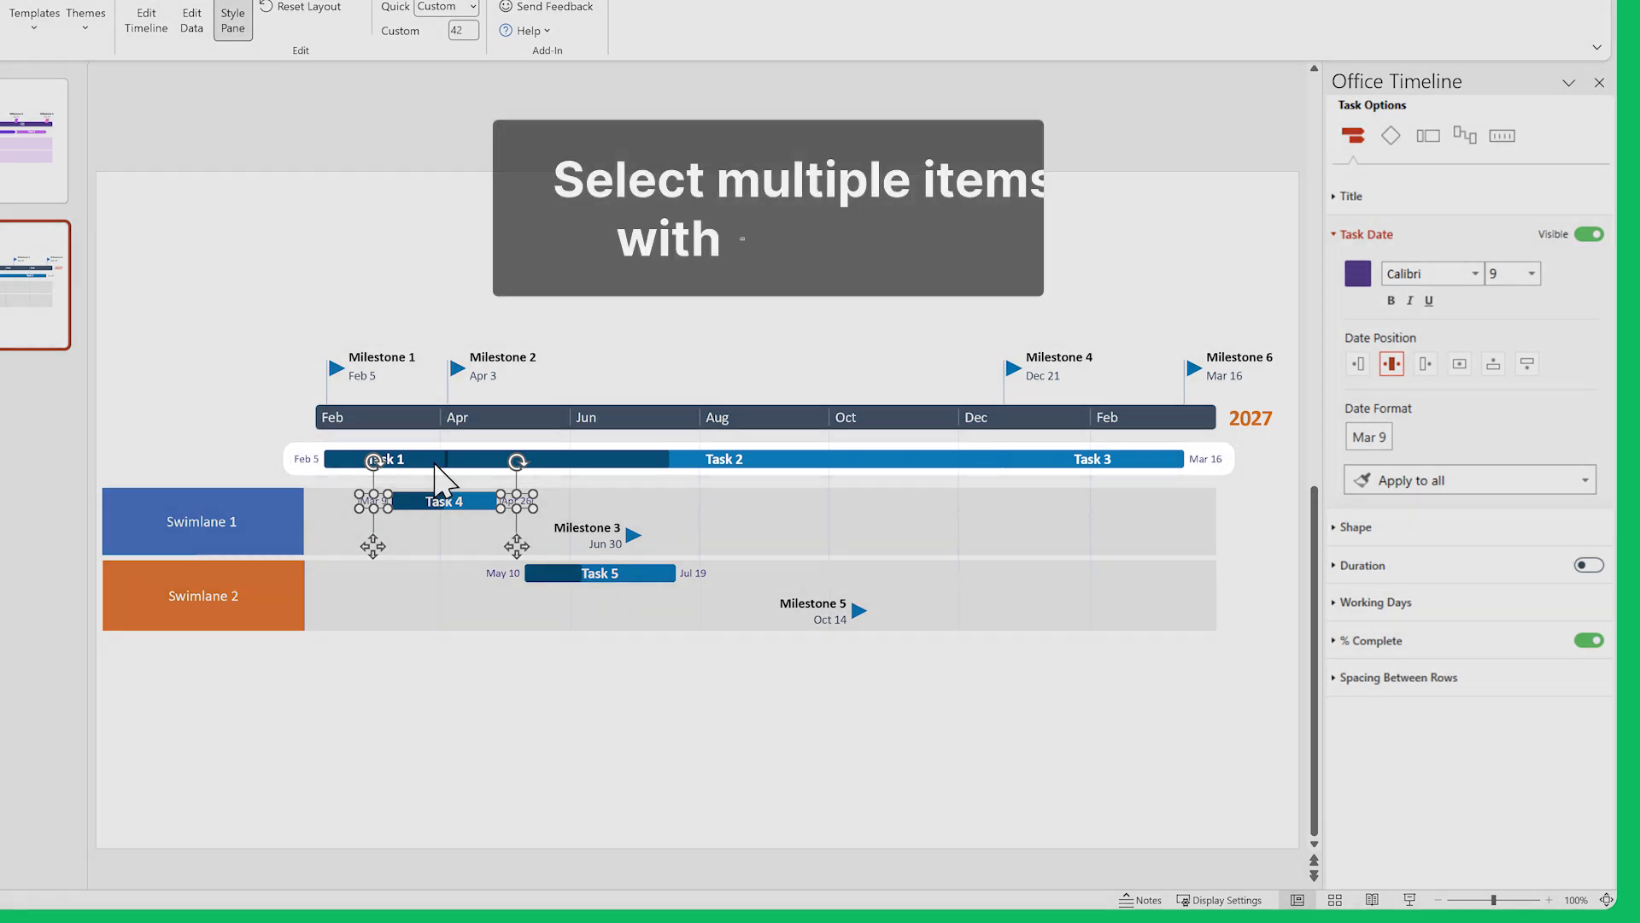
- Hide the dates on the Task 1, 2 and 3 bars
{"action": "left_click", "coordinate": [440, 465]}
{"action": "left_click", "coordinate": [770, 464], "text": "shift"}
{"action": "left_click", "coordinate": [1029, 461], "text": "shift"}
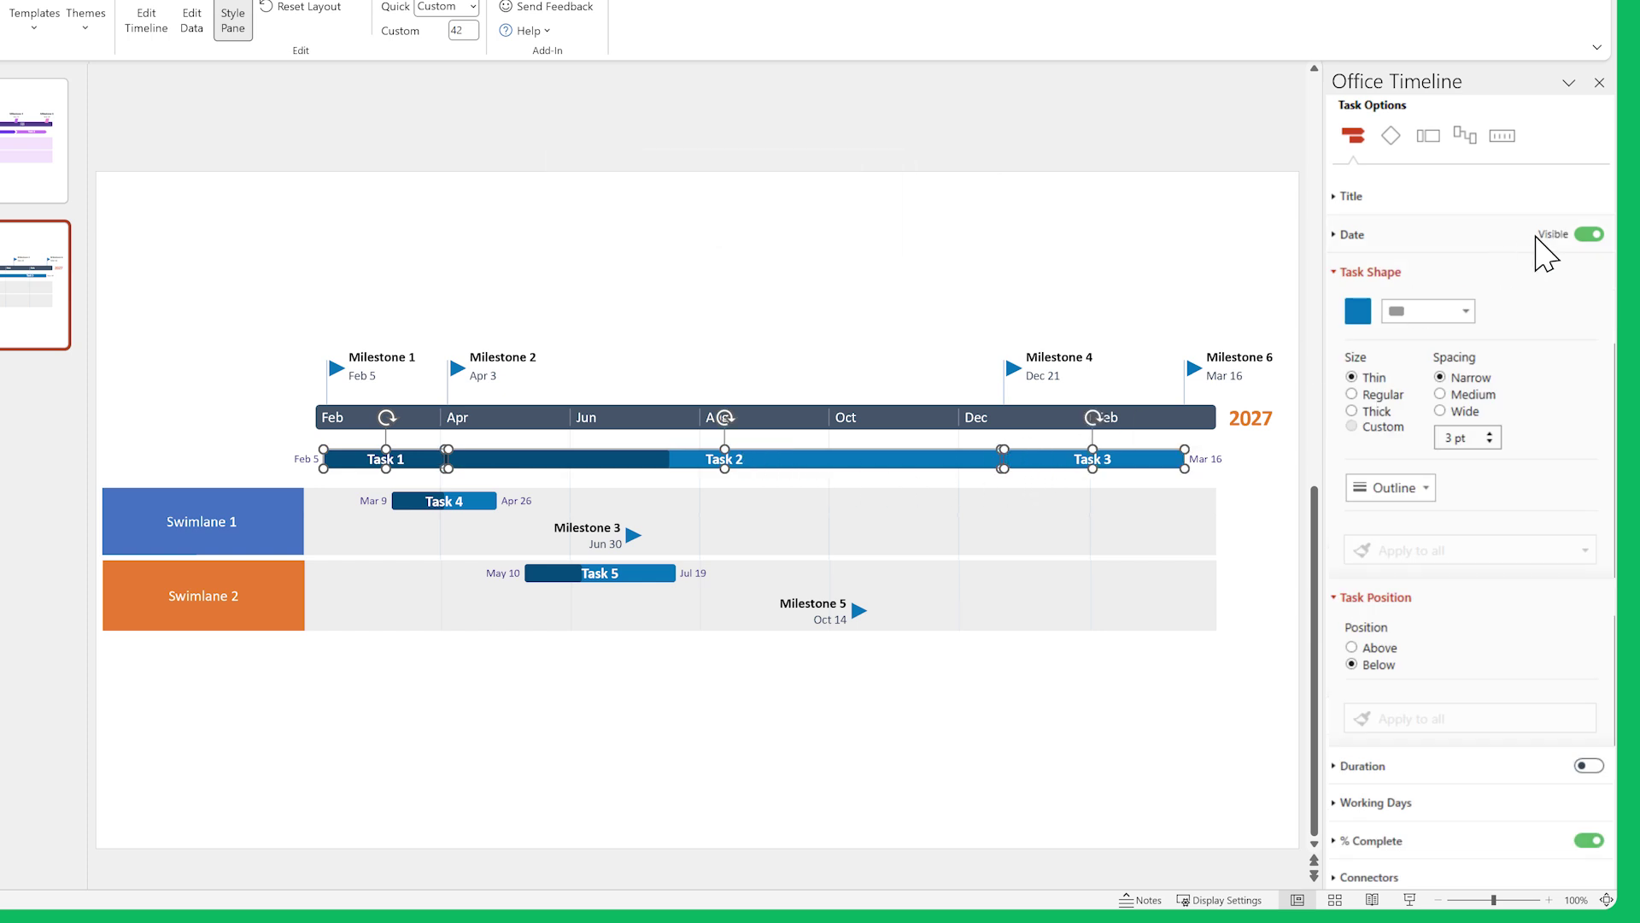
{"action": "left_click", "coordinate": [1538, 237]}
- Make Task 4 a regular-size arrow with its percent-complete shading hidden
{"action": "left_click", "coordinate": [490, 504]}
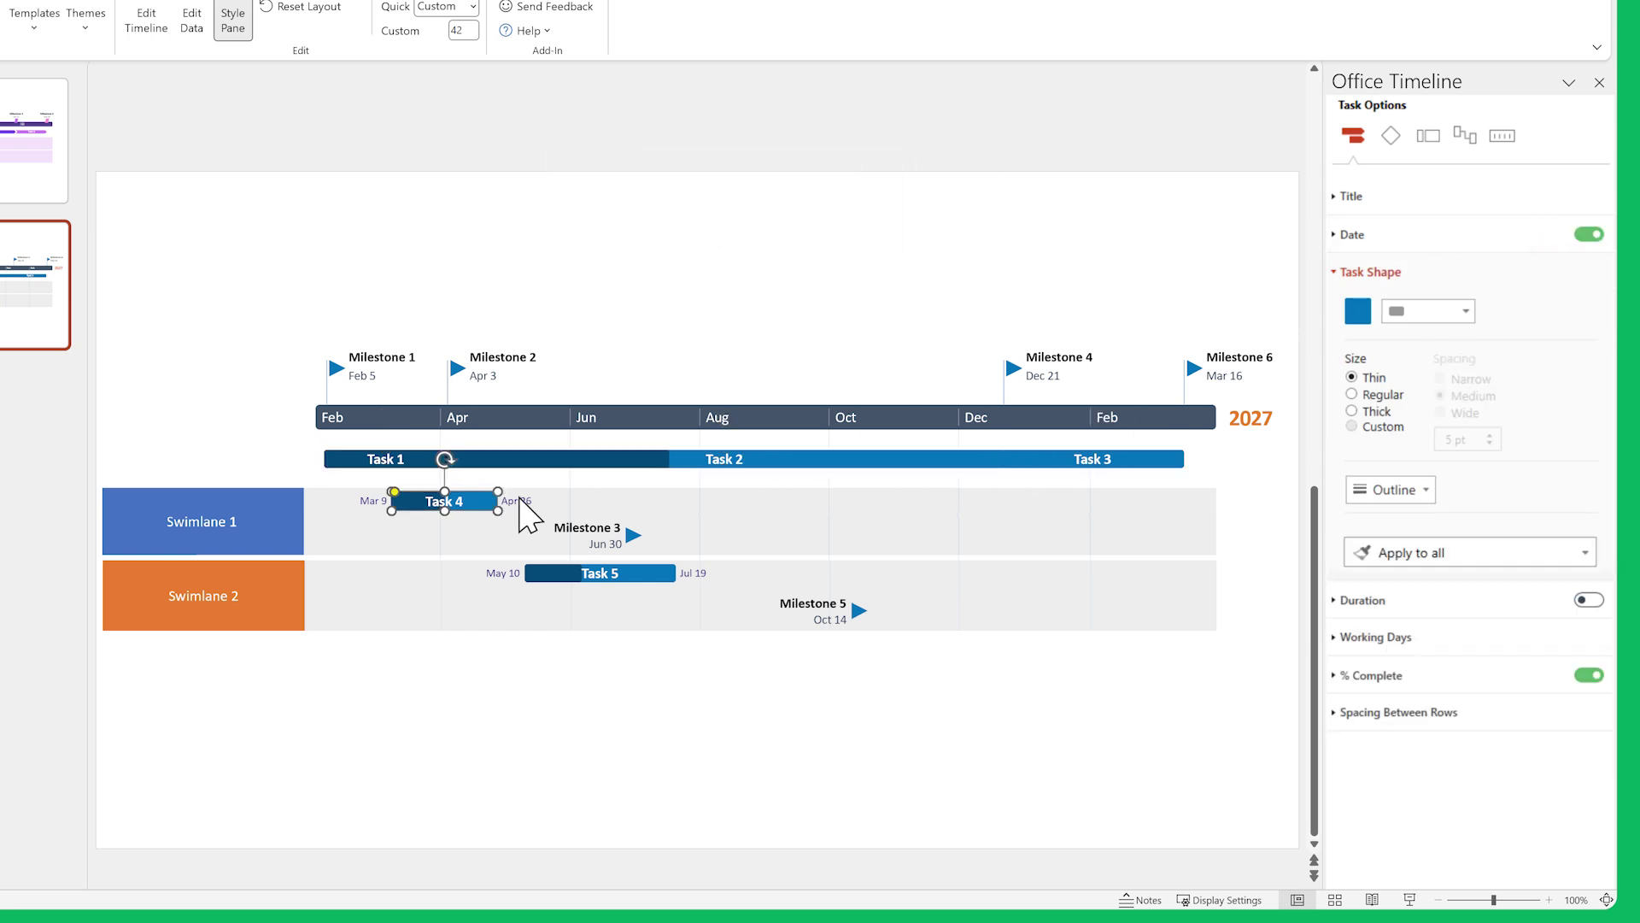
{"action": "left_click", "coordinate": [1465, 311]}
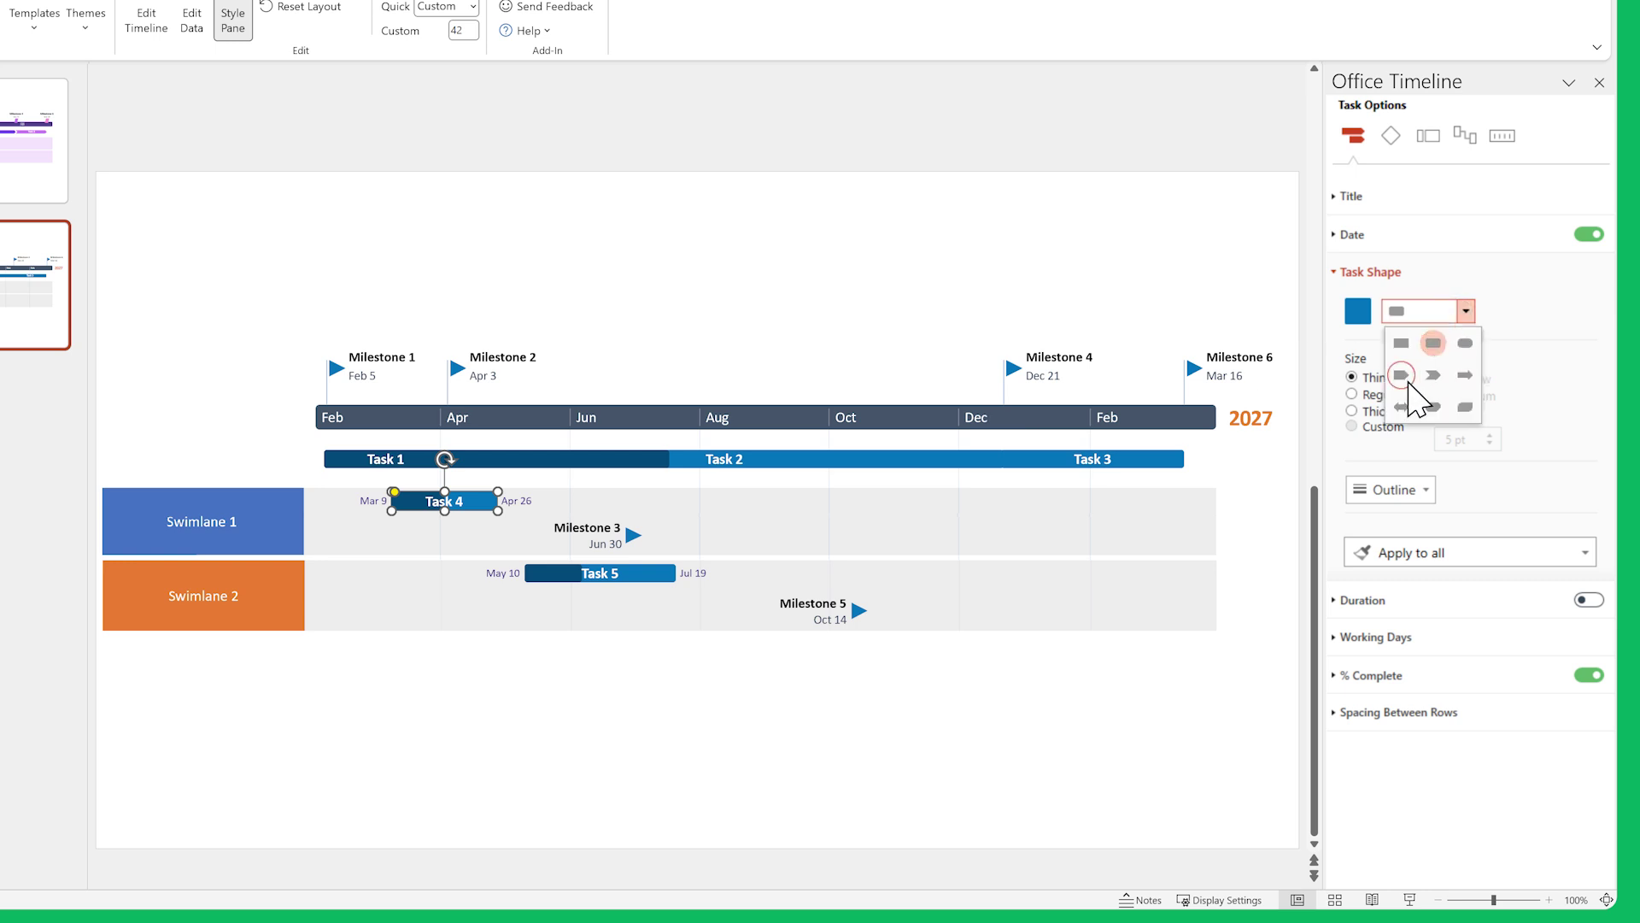
{"action": "left_click", "coordinate": [1409, 398]}
{"action": "left_click", "coordinate": [1386, 402]}
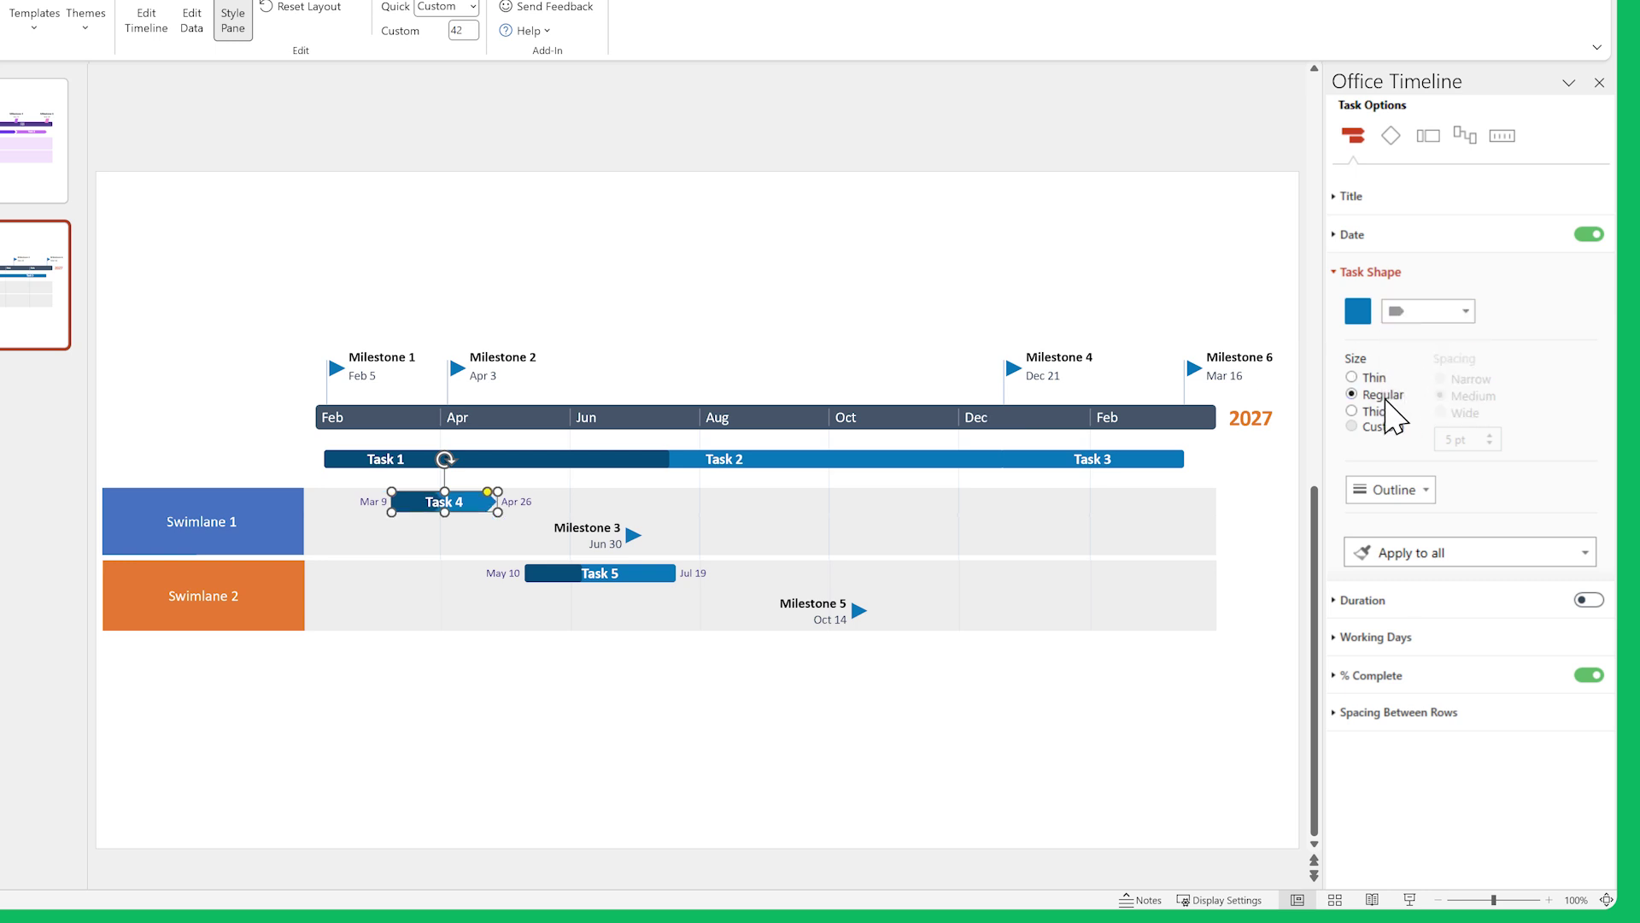
{"action": "left_click", "coordinate": [1577, 676]}
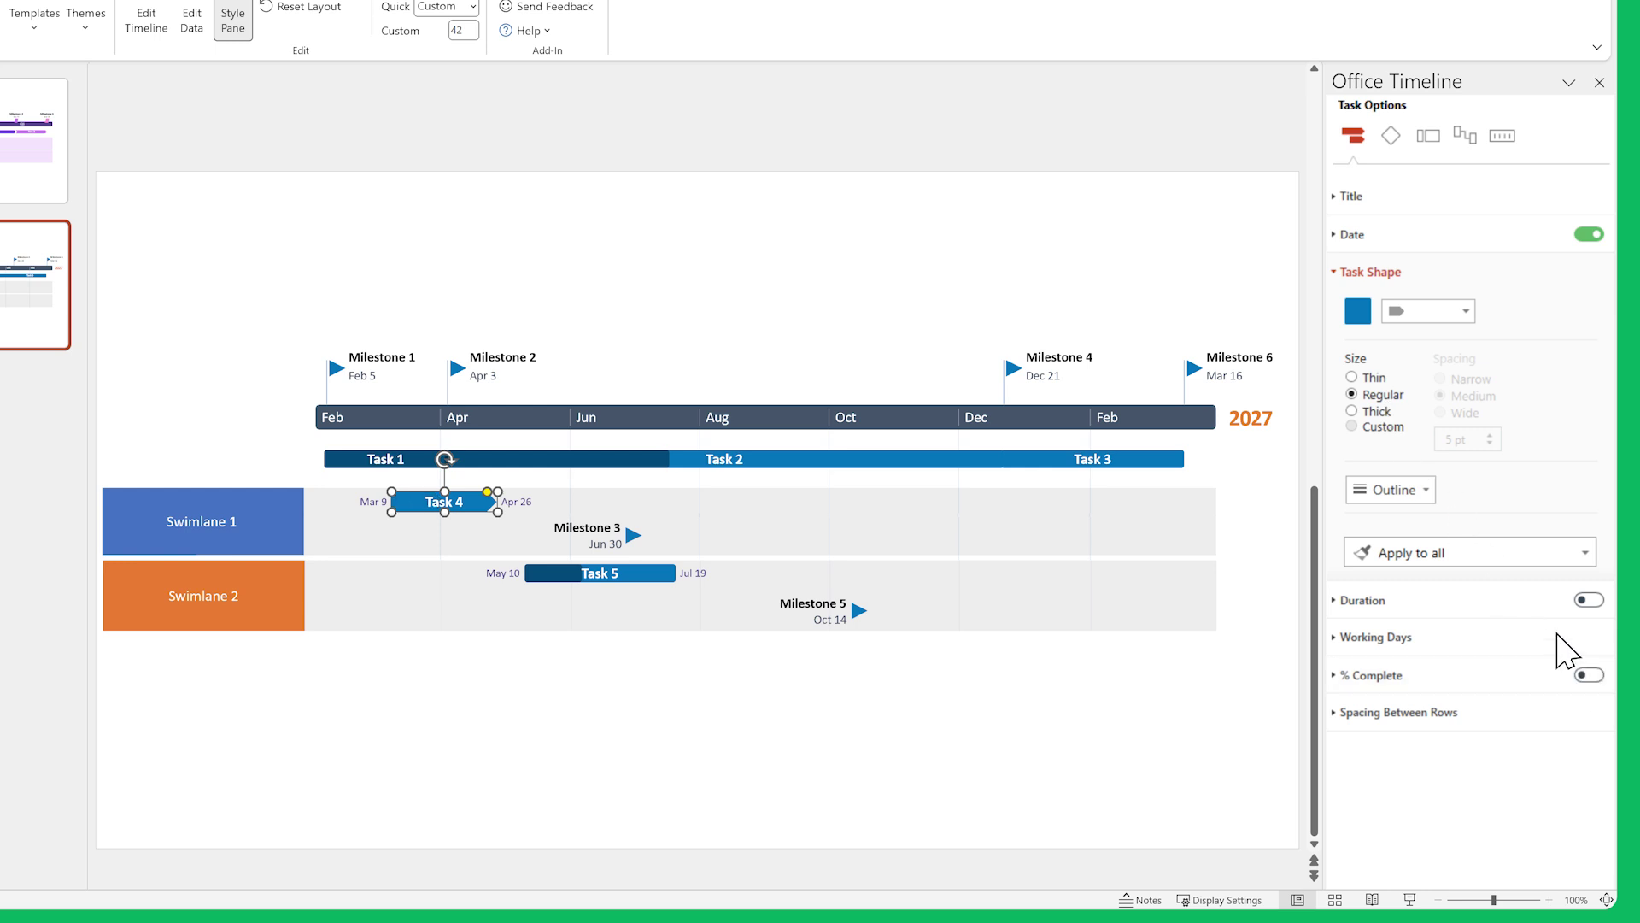
- Apply the arrow shape, regular size and hidden progress shading to every task
{"action": "left_click", "coordinate": [1536, 560]}
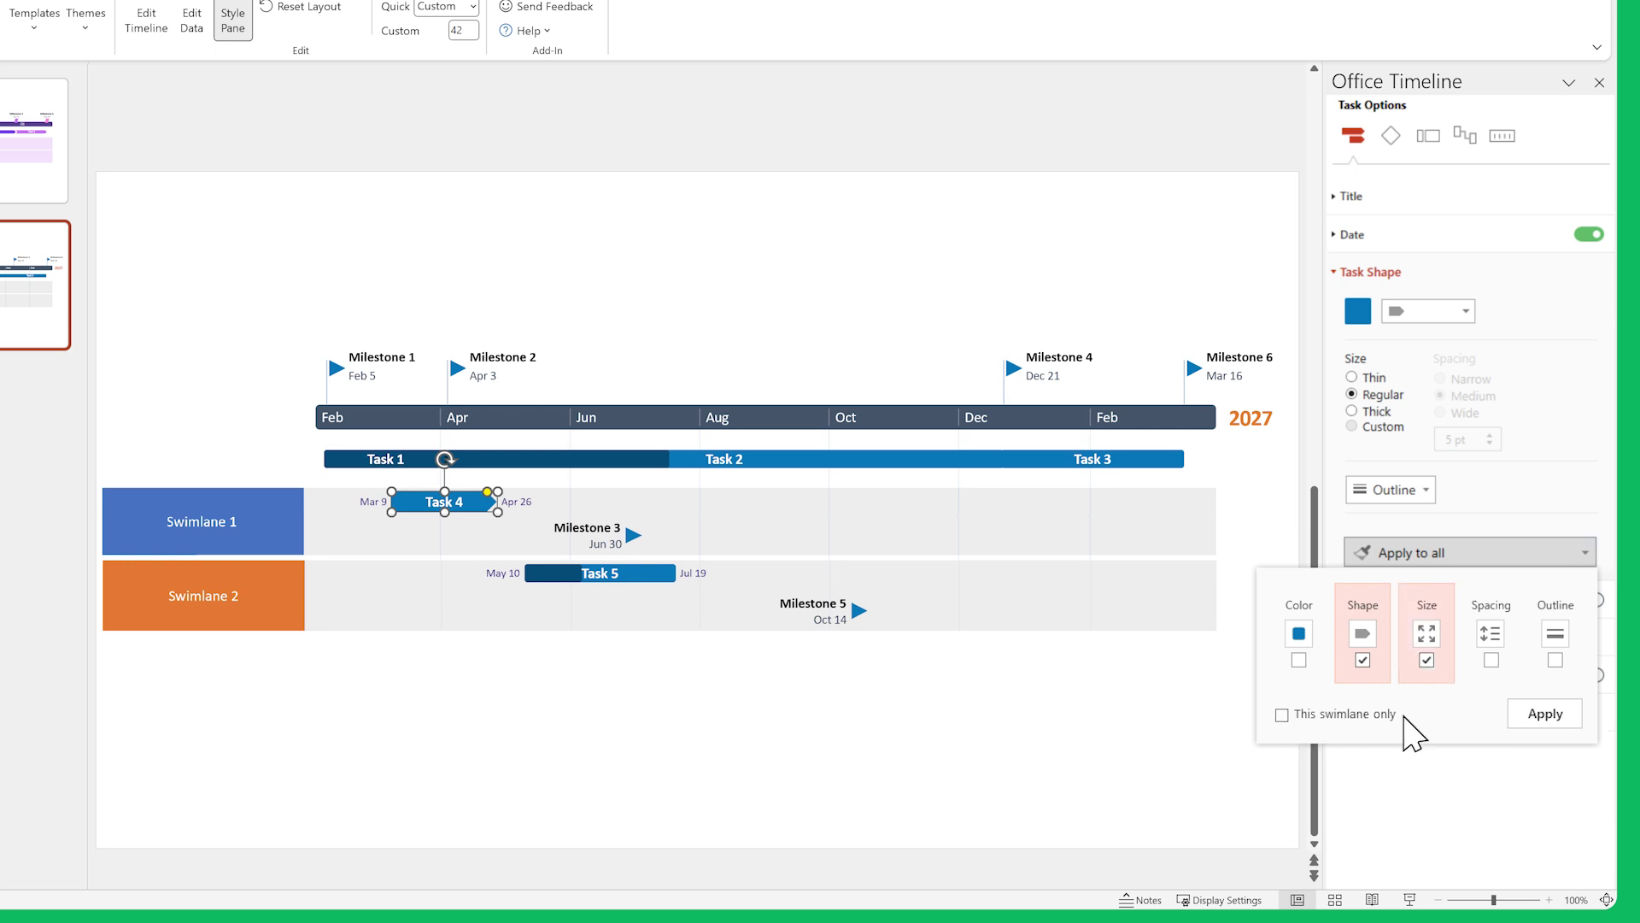
{"action": "left_click", "coordinate": [1543, 714]}
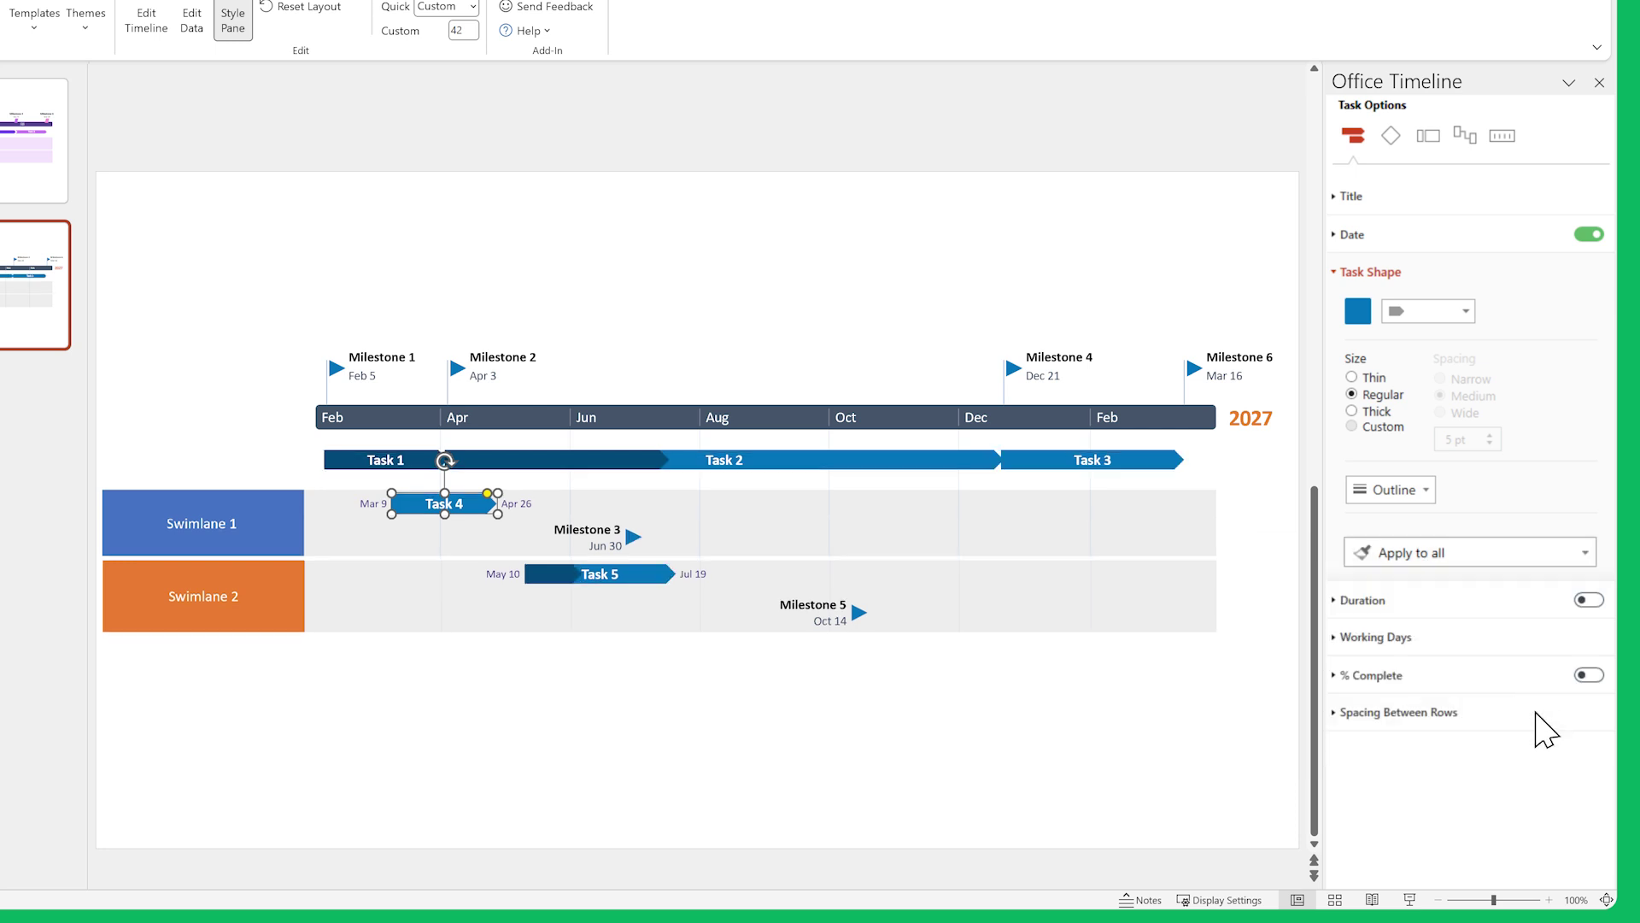
{"action": "left_click", "coordinate": [1468, 272]}
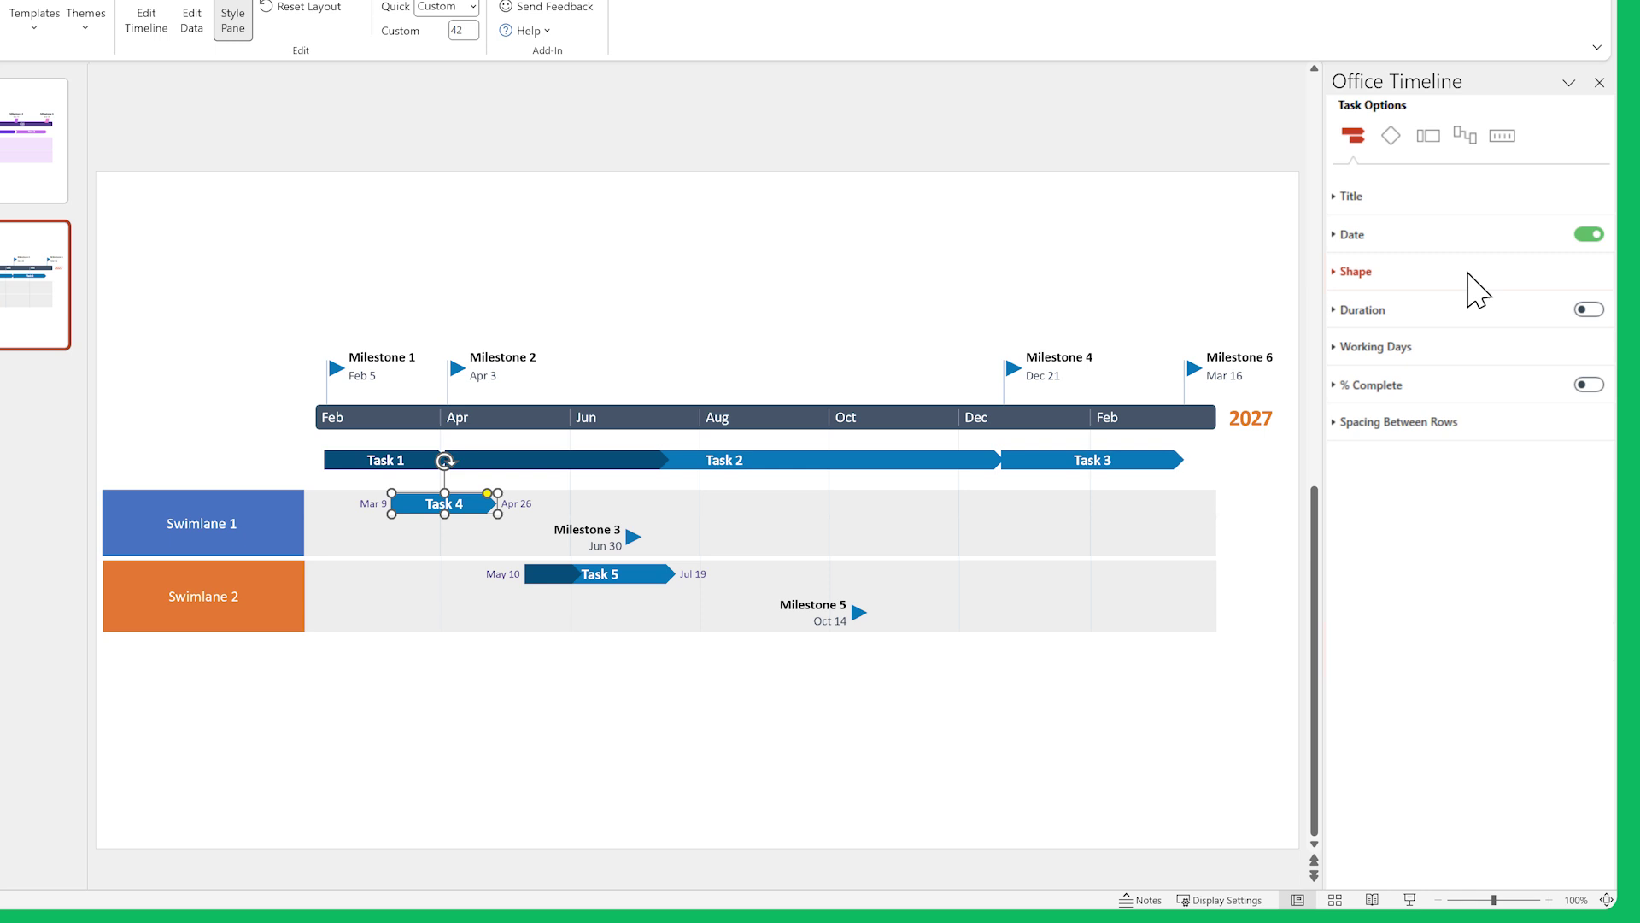
{"action": "left_click", "coordinate": [1451, 387]}
{"action": "left_click", "coordinate": [1475, 641]}
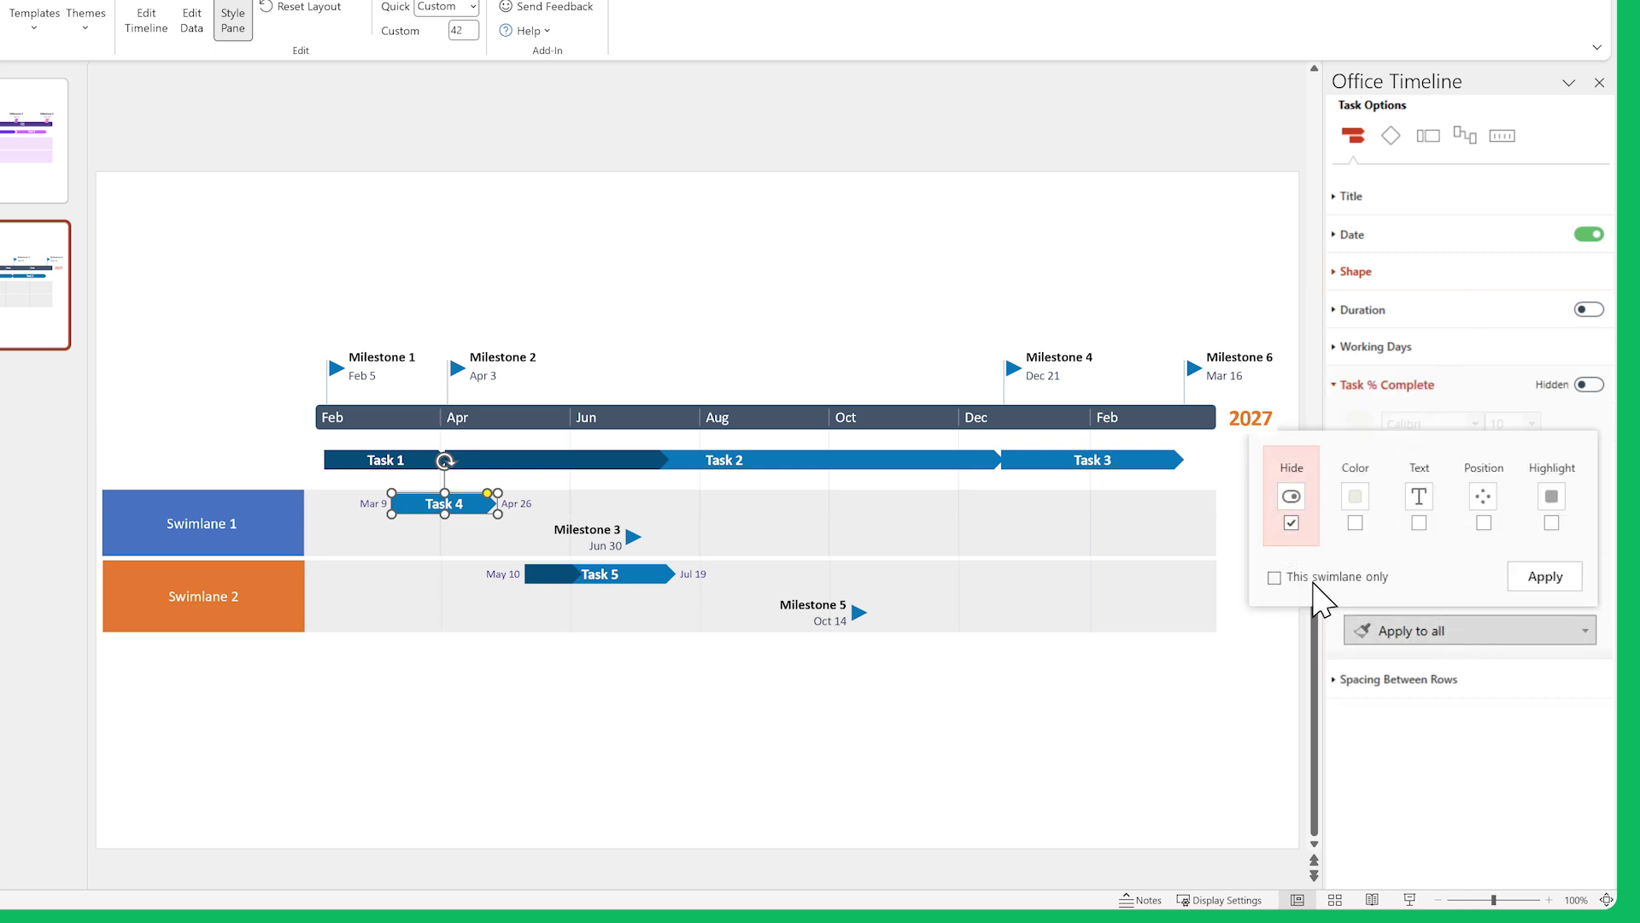
{"action": "left_click", "coordinate": [1523, 584]}
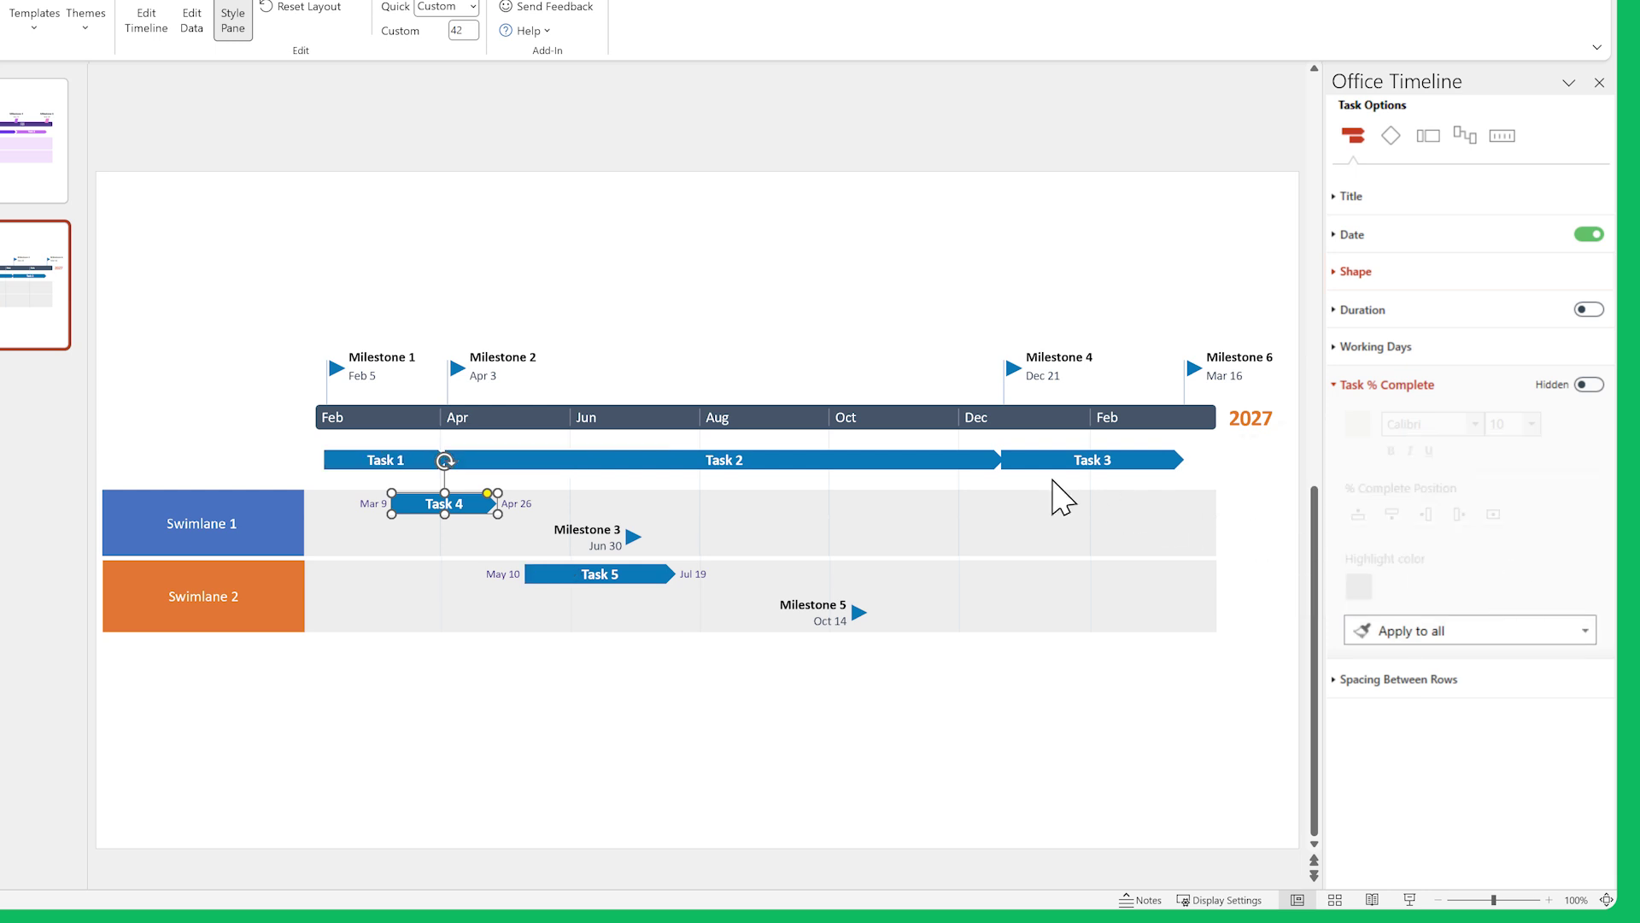
- Give Tasks 2 and 3 a new bar shape, then select Milestones 1, 2, 4 and 6
{"action": "left_click", "coordinate": [979, 462]}
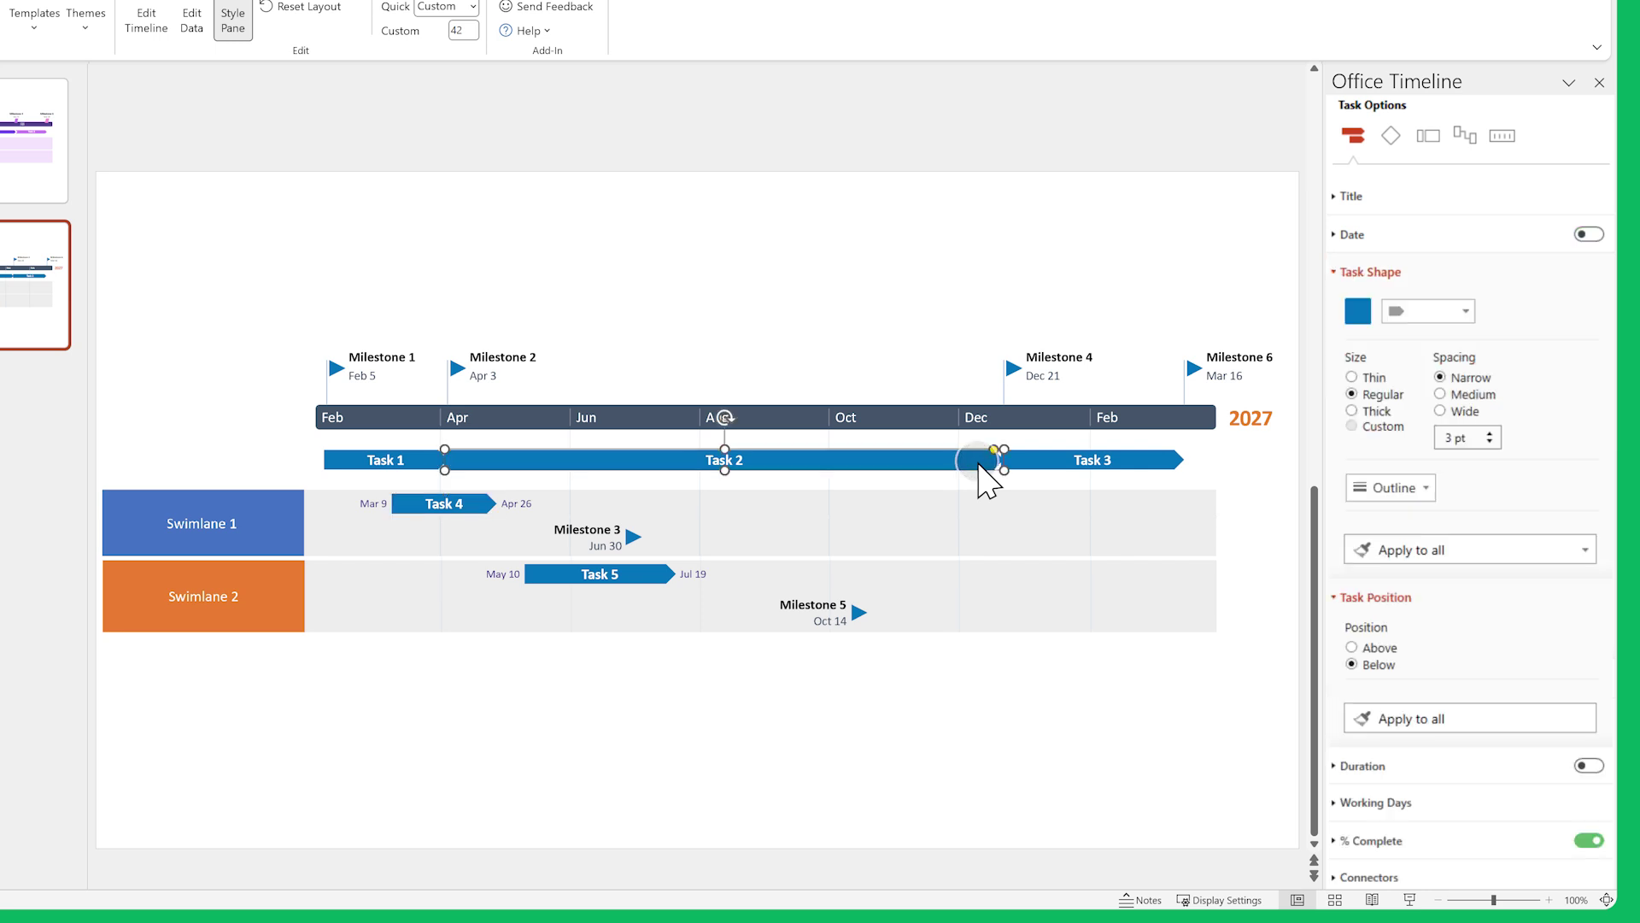
{"action": "left_click", "coordinate": [1027, 465], "text": "shift"}
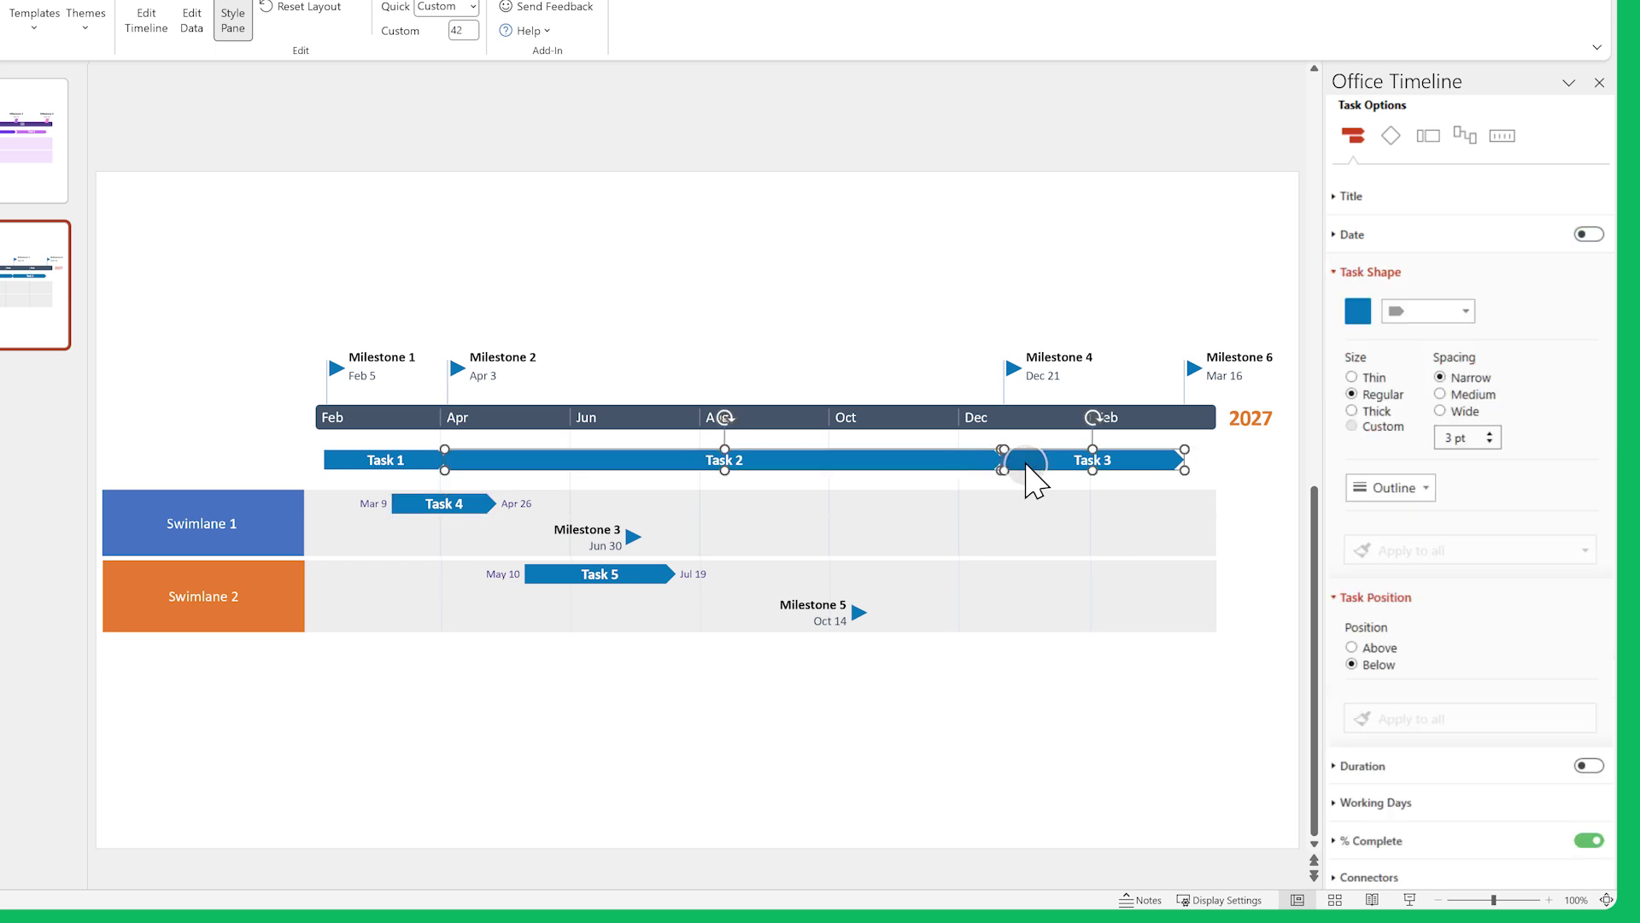
{"action": "left_click", "coordinate": [1462, 314]}
{"action": "left_click", "coordinate": [1435, 377]}
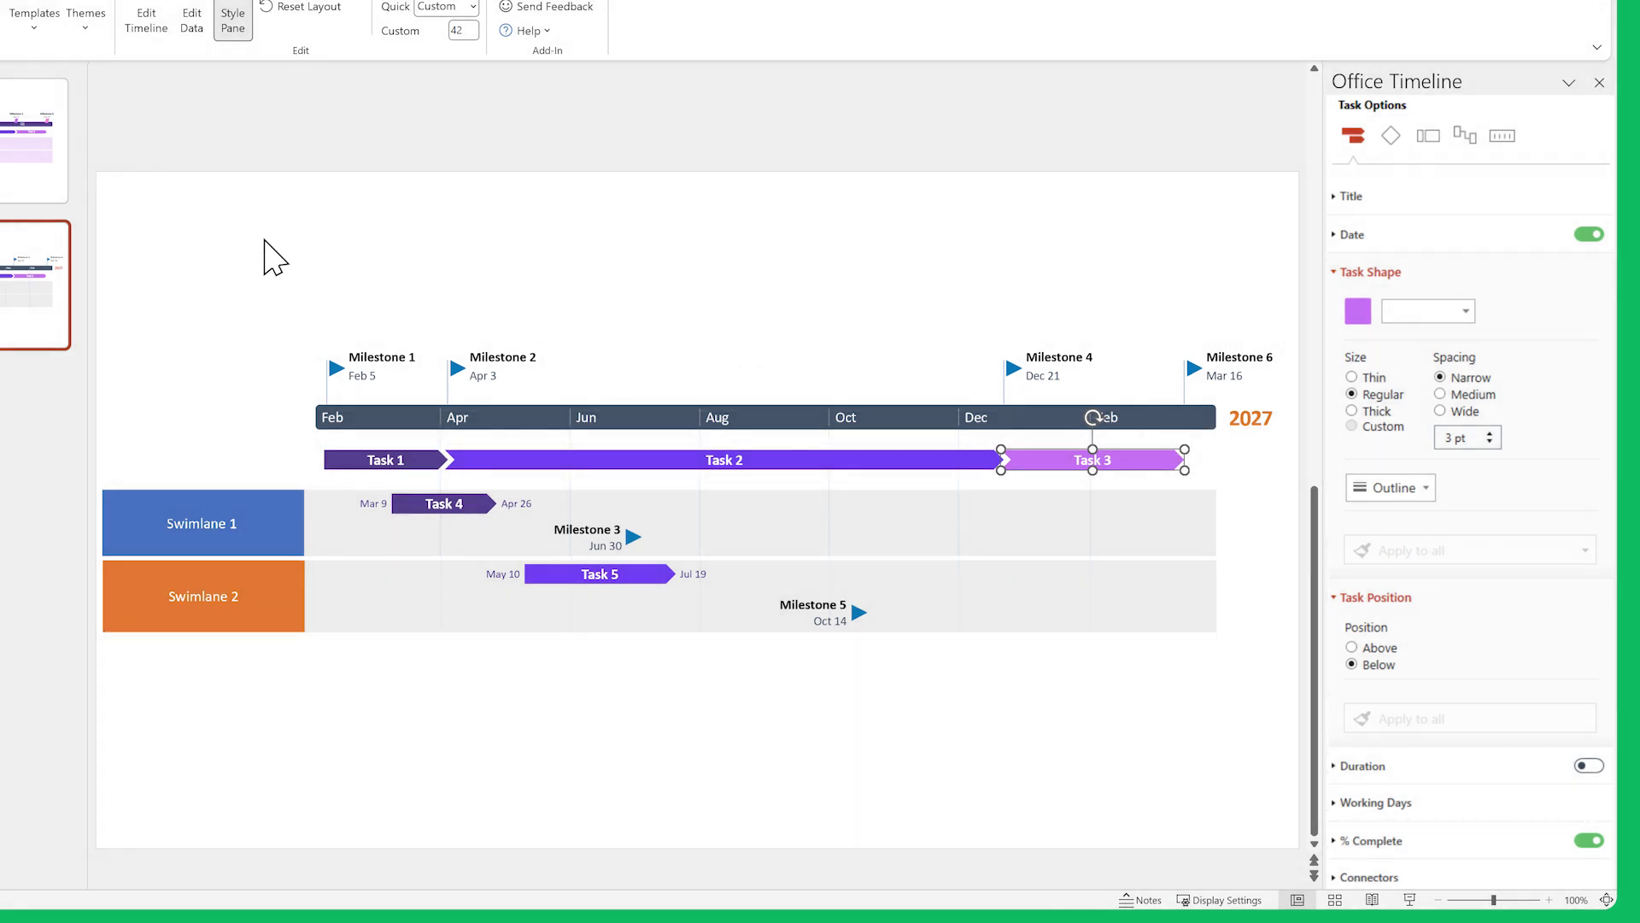
{"action": "left_click_drag", "start_coordinate": [263, 238], "coordinate": [1215, 392]}
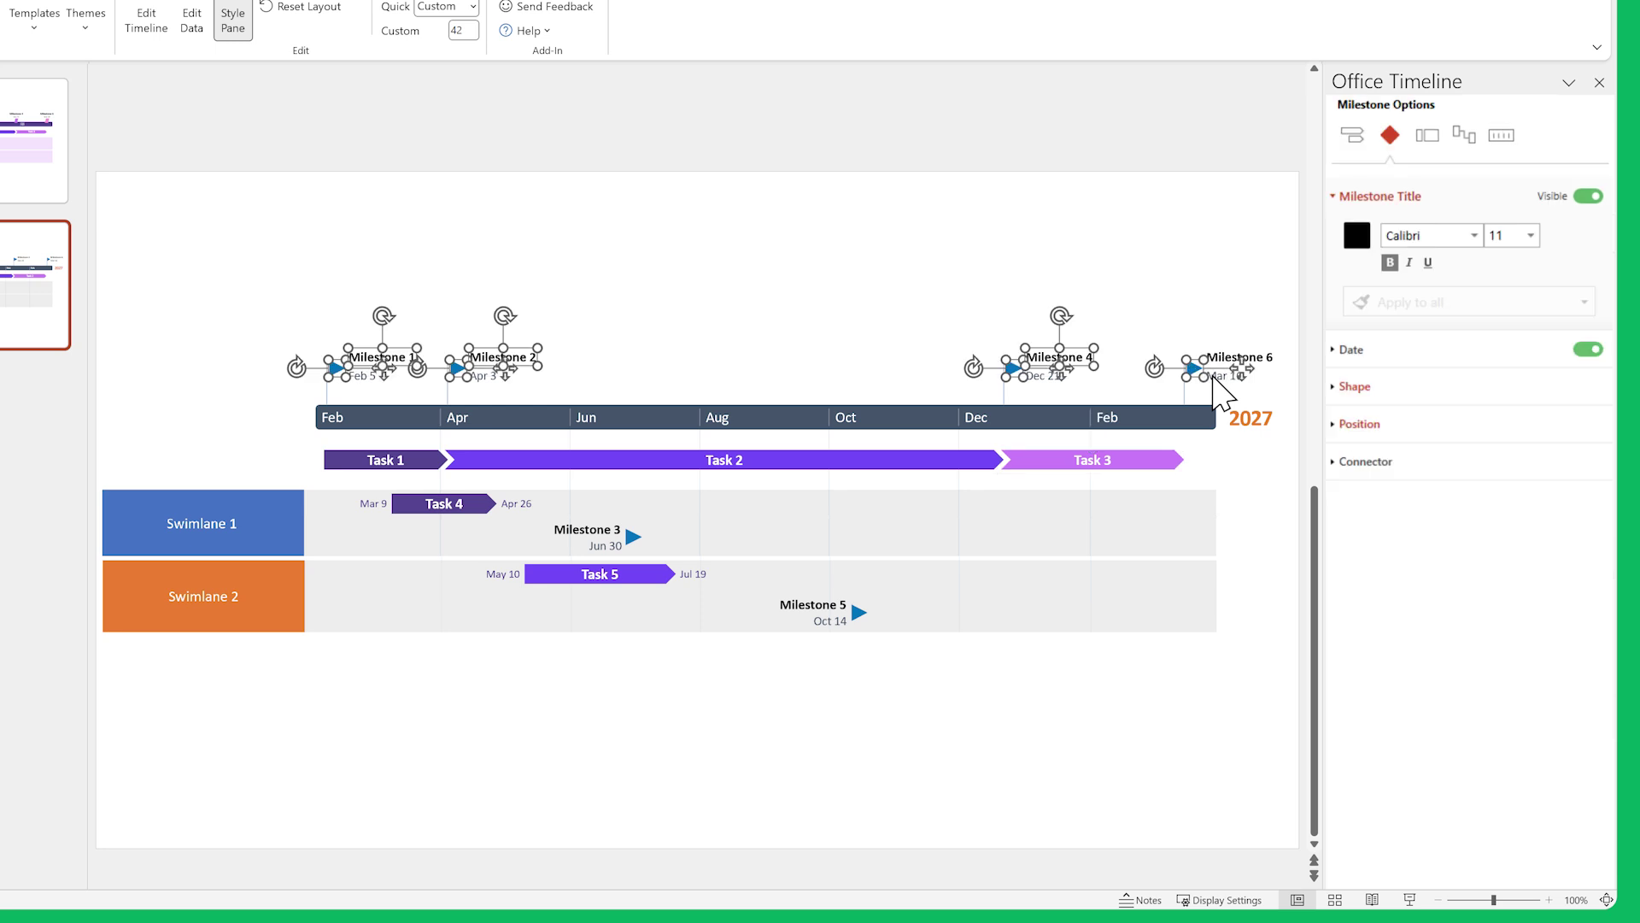
- Make the selected milestones parallelograms with title size 12 and date size 9
{"action": "left_click", "coordinate": [1389, 385]}
{"action": "left_click", "coordinate": [1446, 430]}
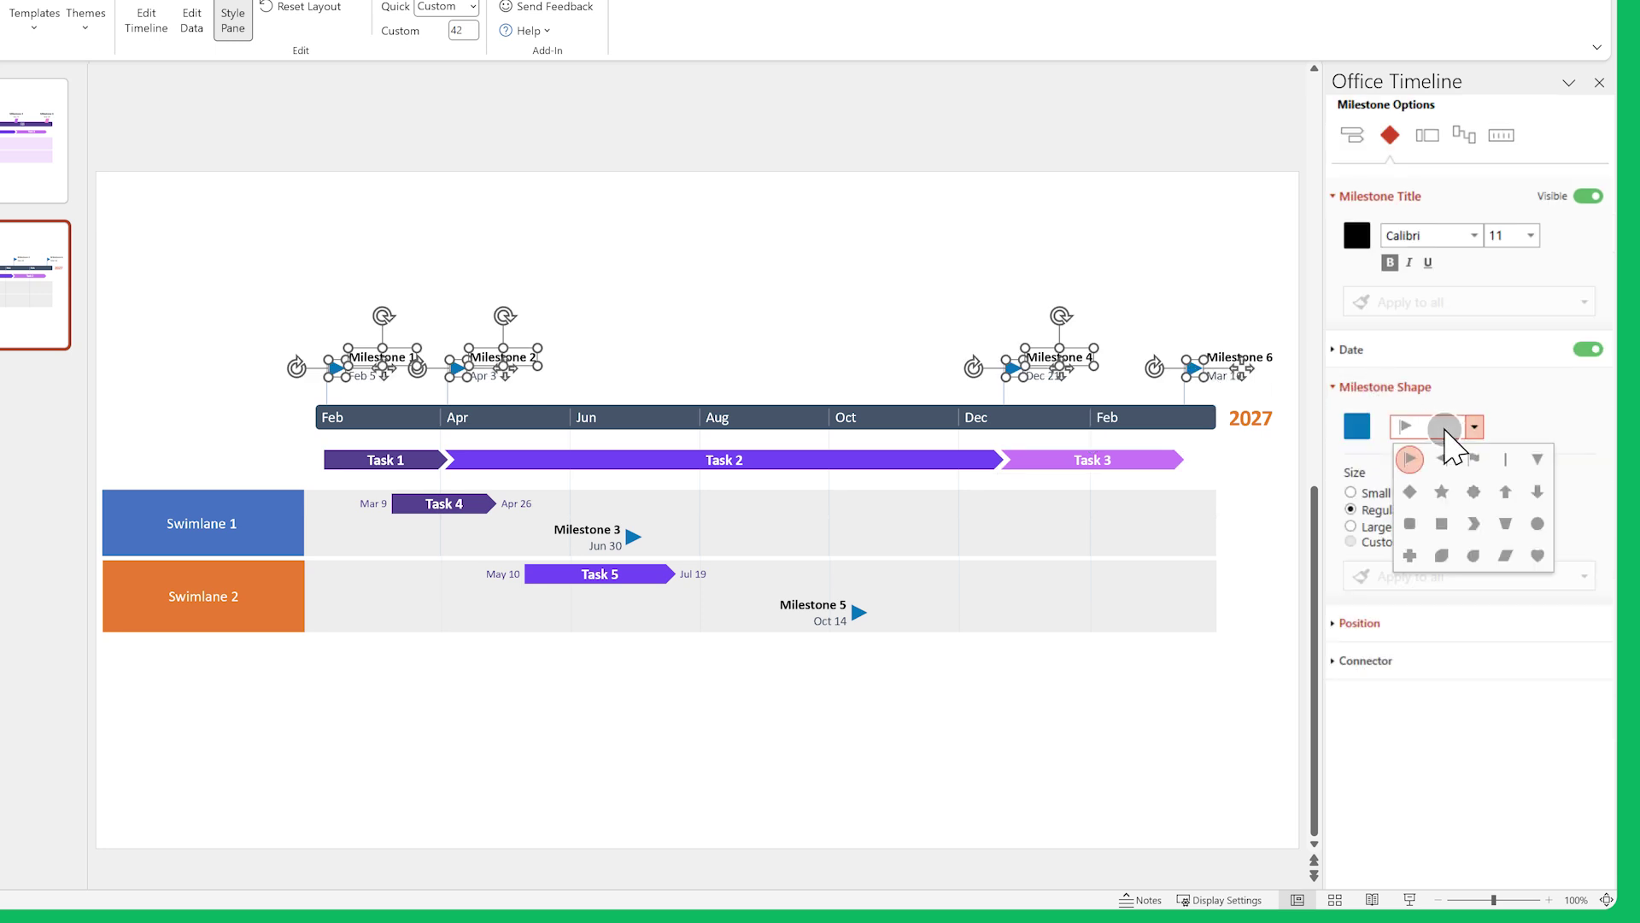
{"action": "left_click", "coordinate": [1517, 578]}
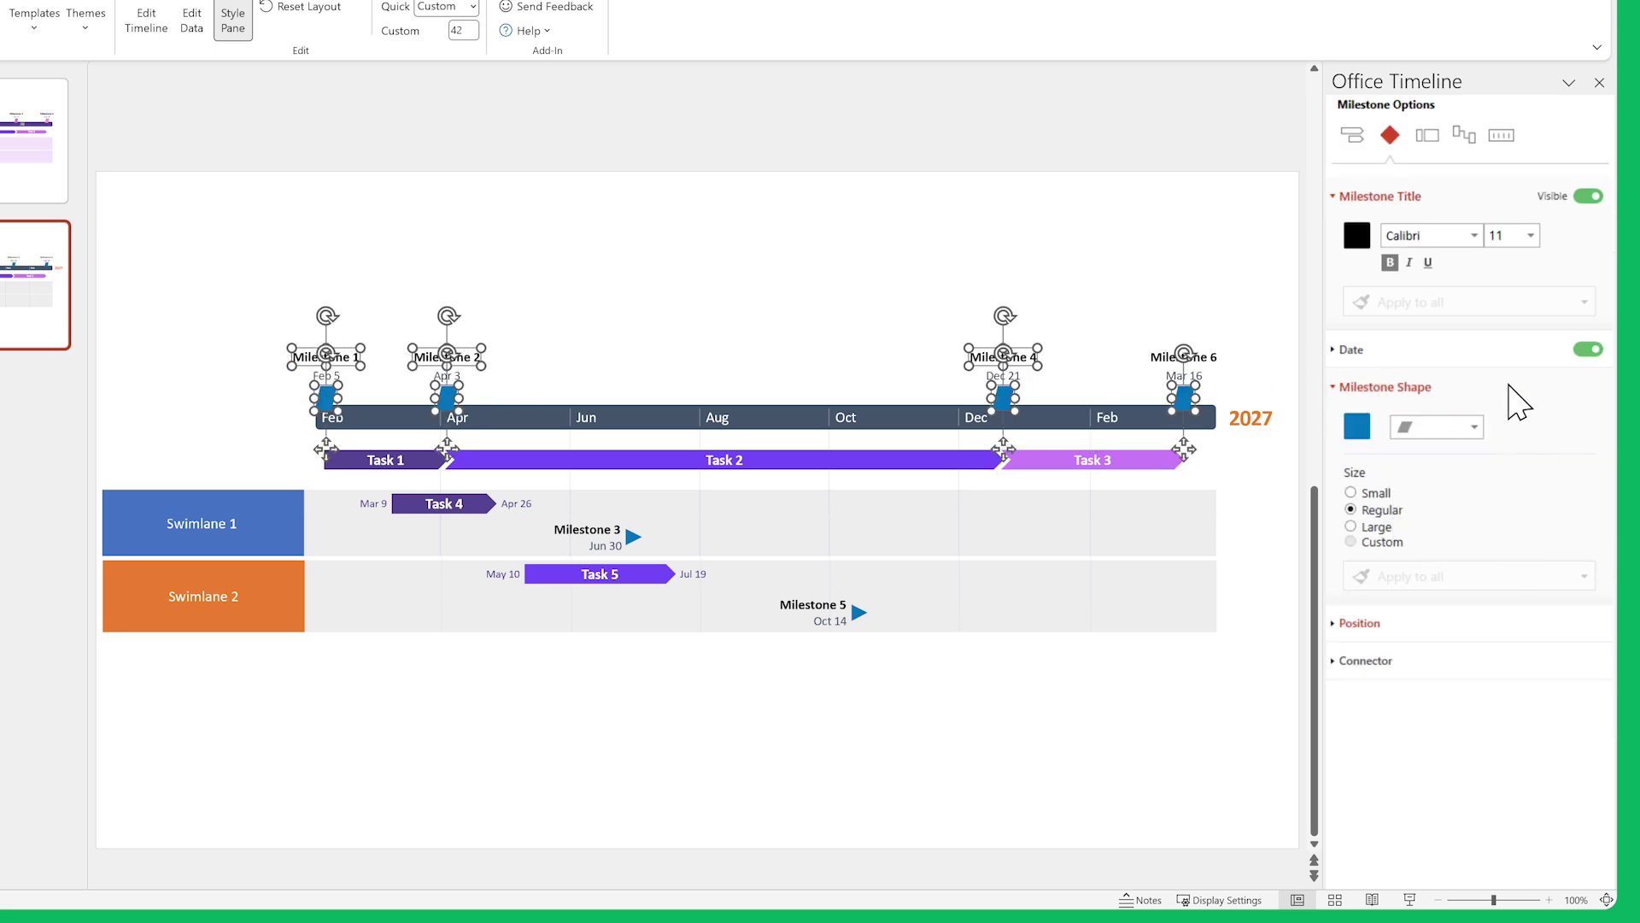
{"action": "type", "text": "12"}
{"action": "key", "text": "Return"}
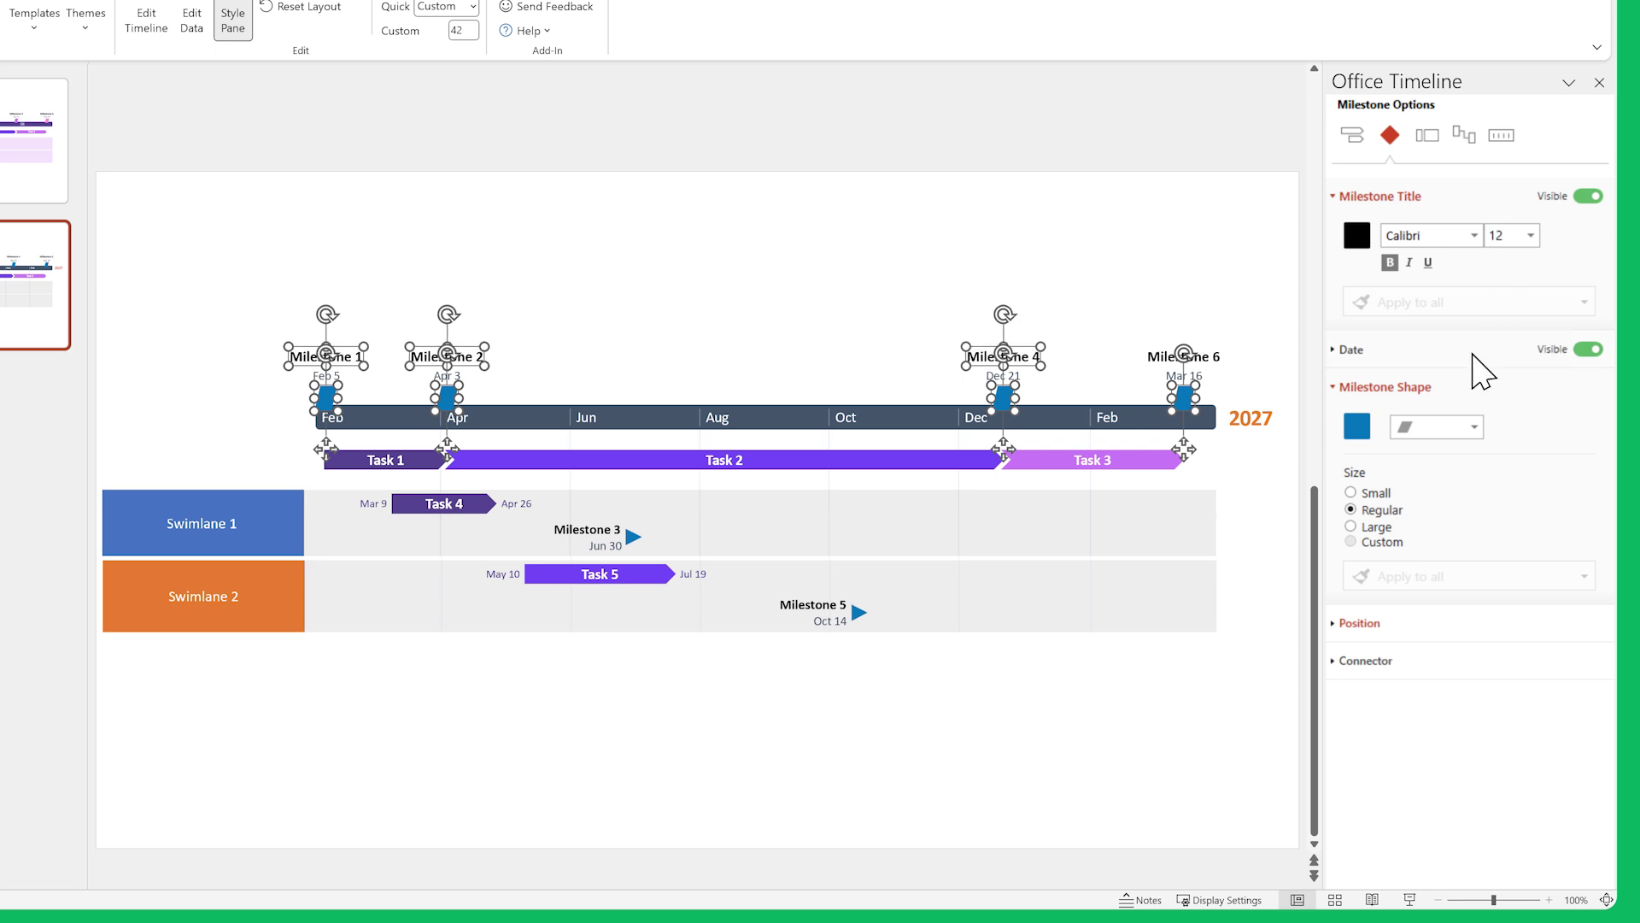
{"action": "left_click", "coordinate": [1474, 356]}
{"action": "left_click", "coordinate": [1502, 391]}
{"action": "type", "text": "9"}
{"action": "key", "text": "Return"}
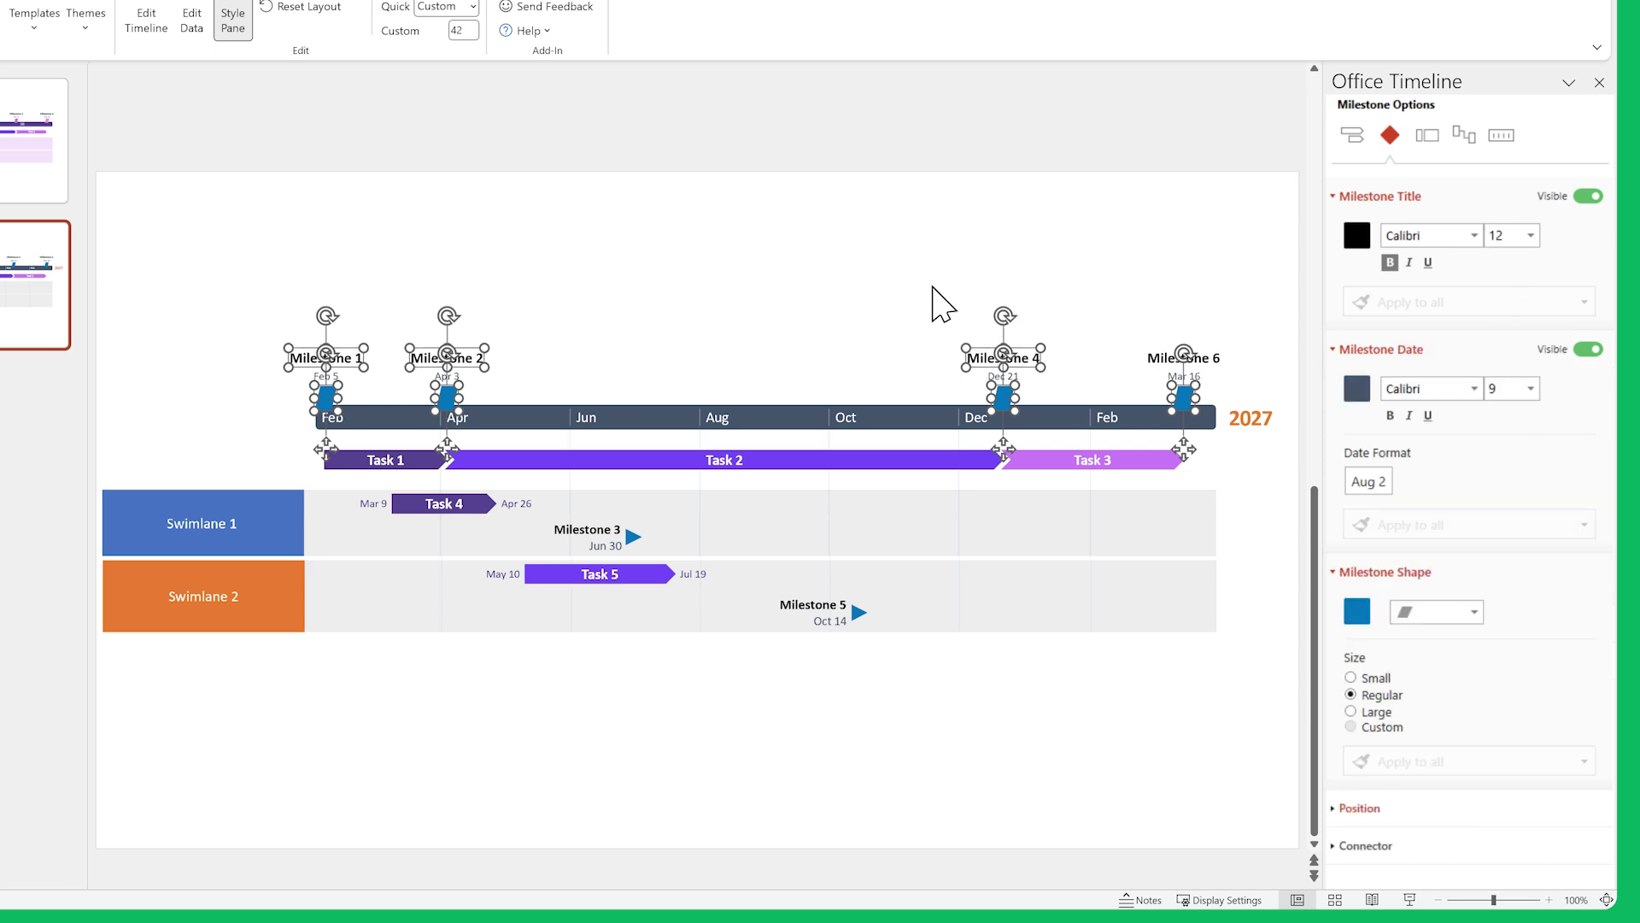
{"action": "left_click", "coordinate": [824, 268]}
- Recolour Milestones 1, 2, 4 and 6 in pink and purple shades
{"action": "left_click", "coordinate": [328, 397]}
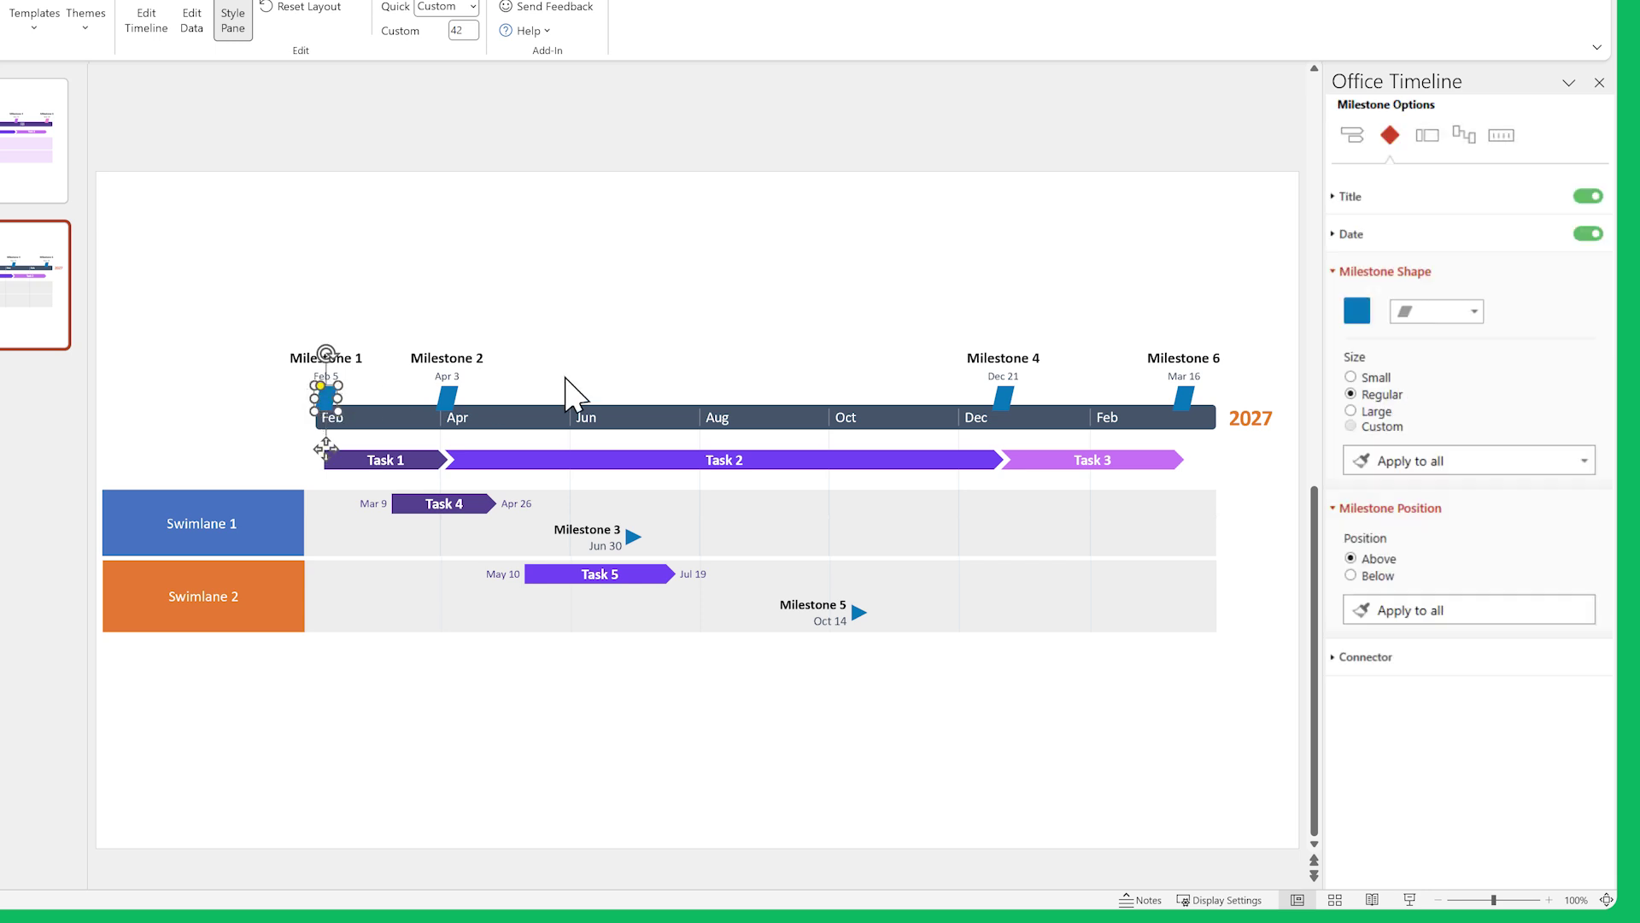
{"action": "left_click", "coordinate": [1357, 310]}
{"action": "left_click", "coordinate": [1385, 486]}
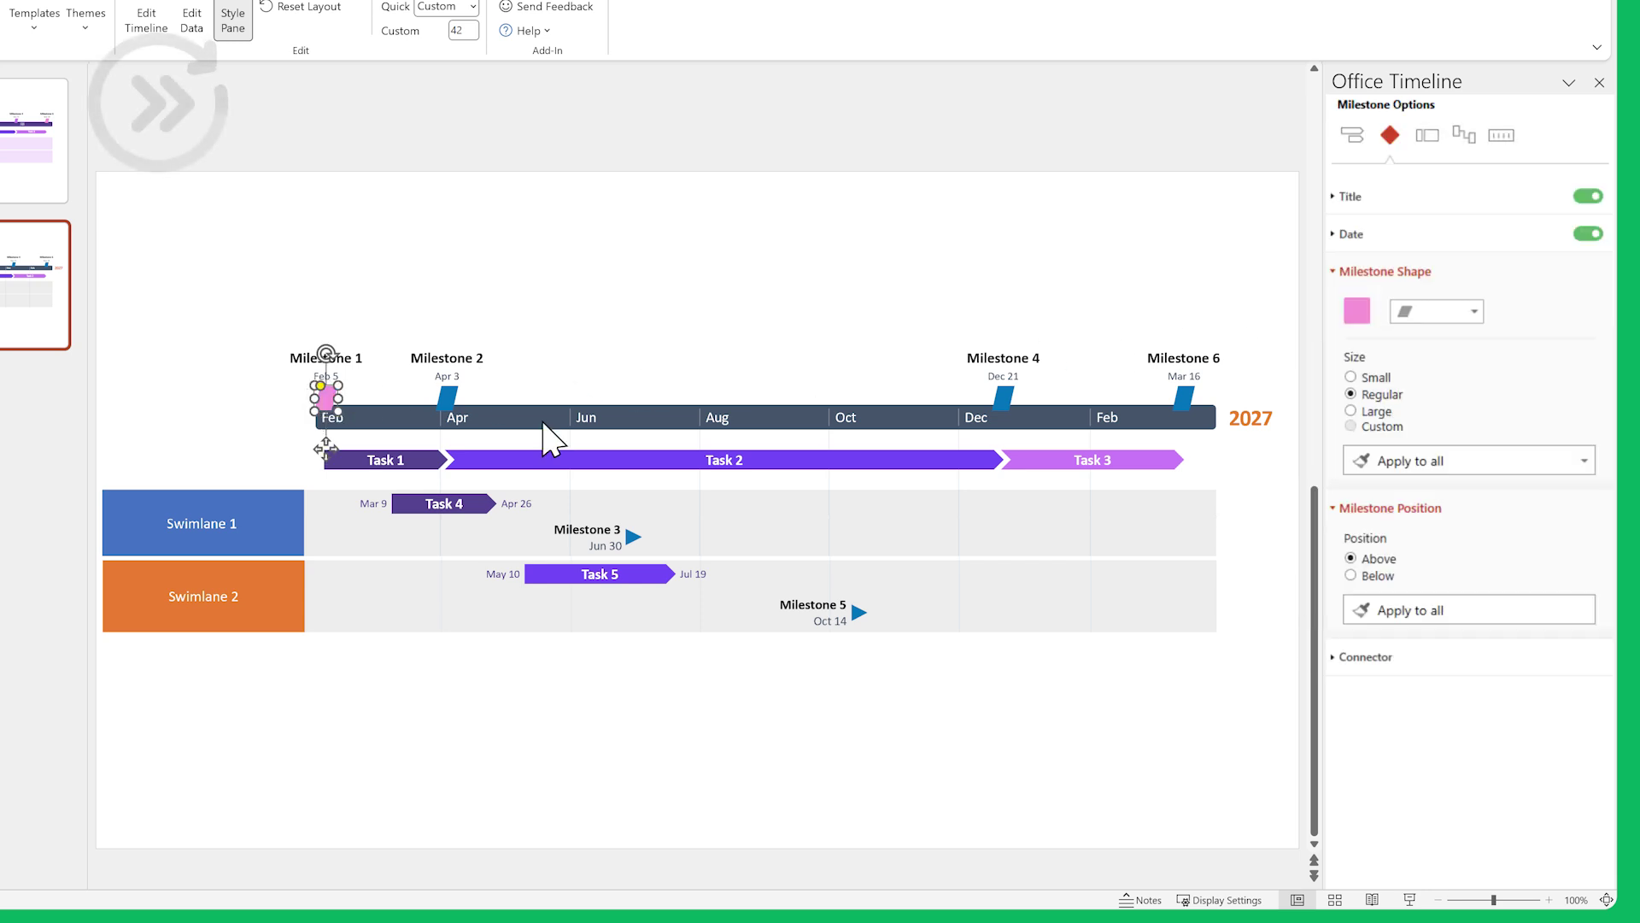
{"action": "left_click", "coordinate": [1474, 647]}
{"action": "left_click", "coordinate": [1003, 398]}
{"action": "left_click", "coordinate": [1356, 311]}
{"action": "left_click", "coordinate": [1474, 646]}
{"action": "left_click", "coordinate": [1183, 397]}
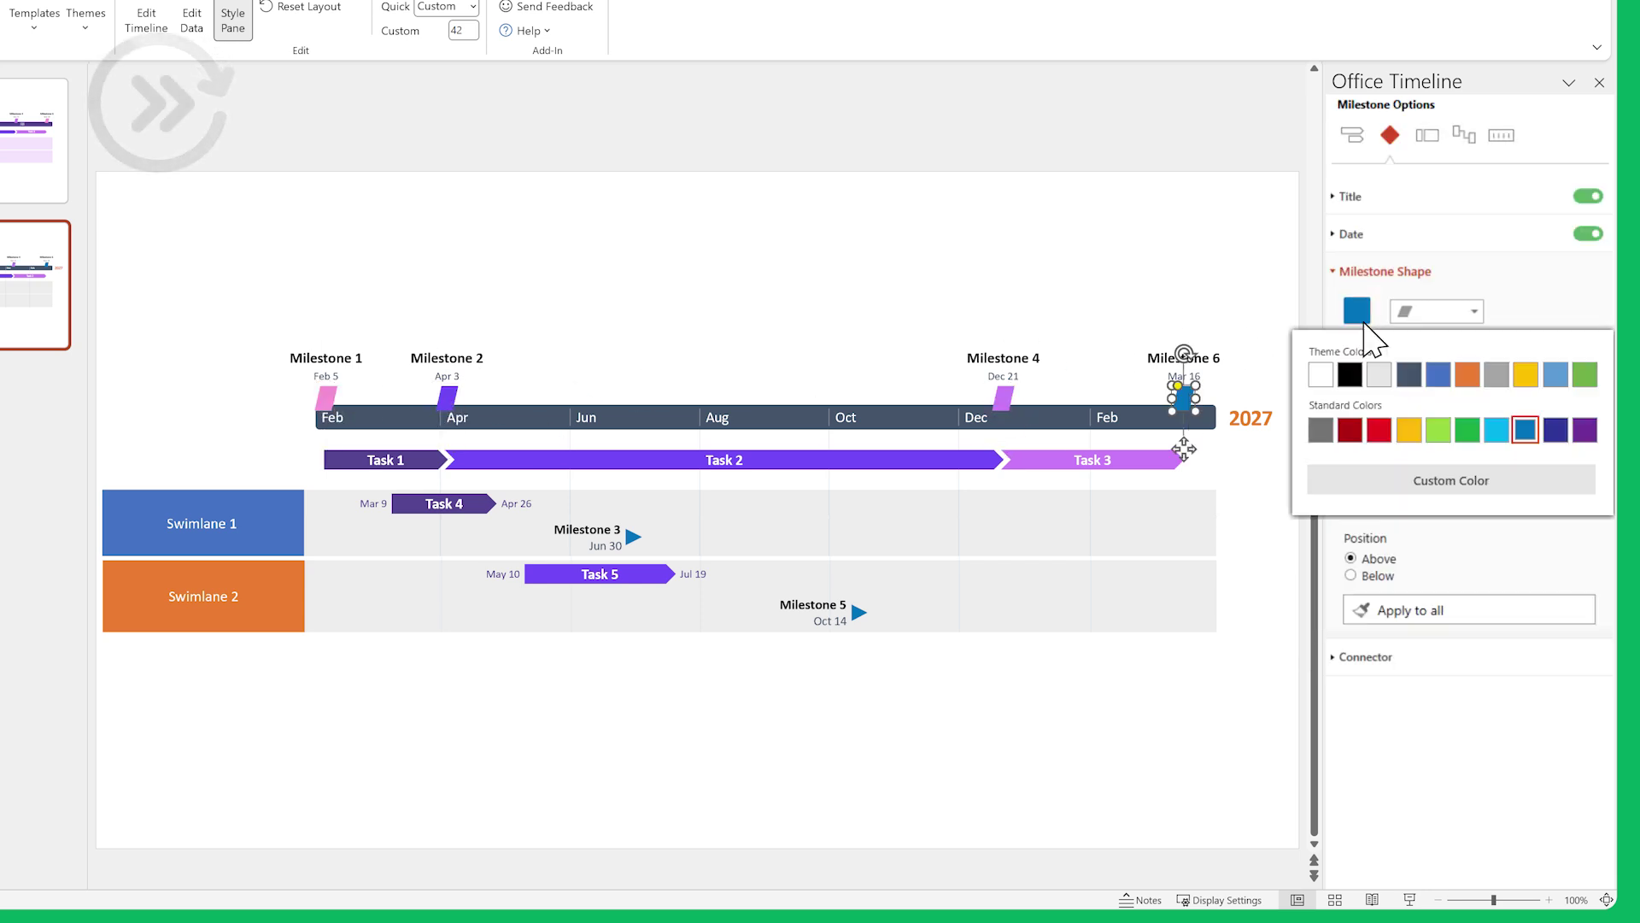
{"action": "left_click", "coordinate": [1356, 311]}
- Turn Milestones 3 and 5 into circle markers
{"action": "left_click", "coordinate": [632, 538]}
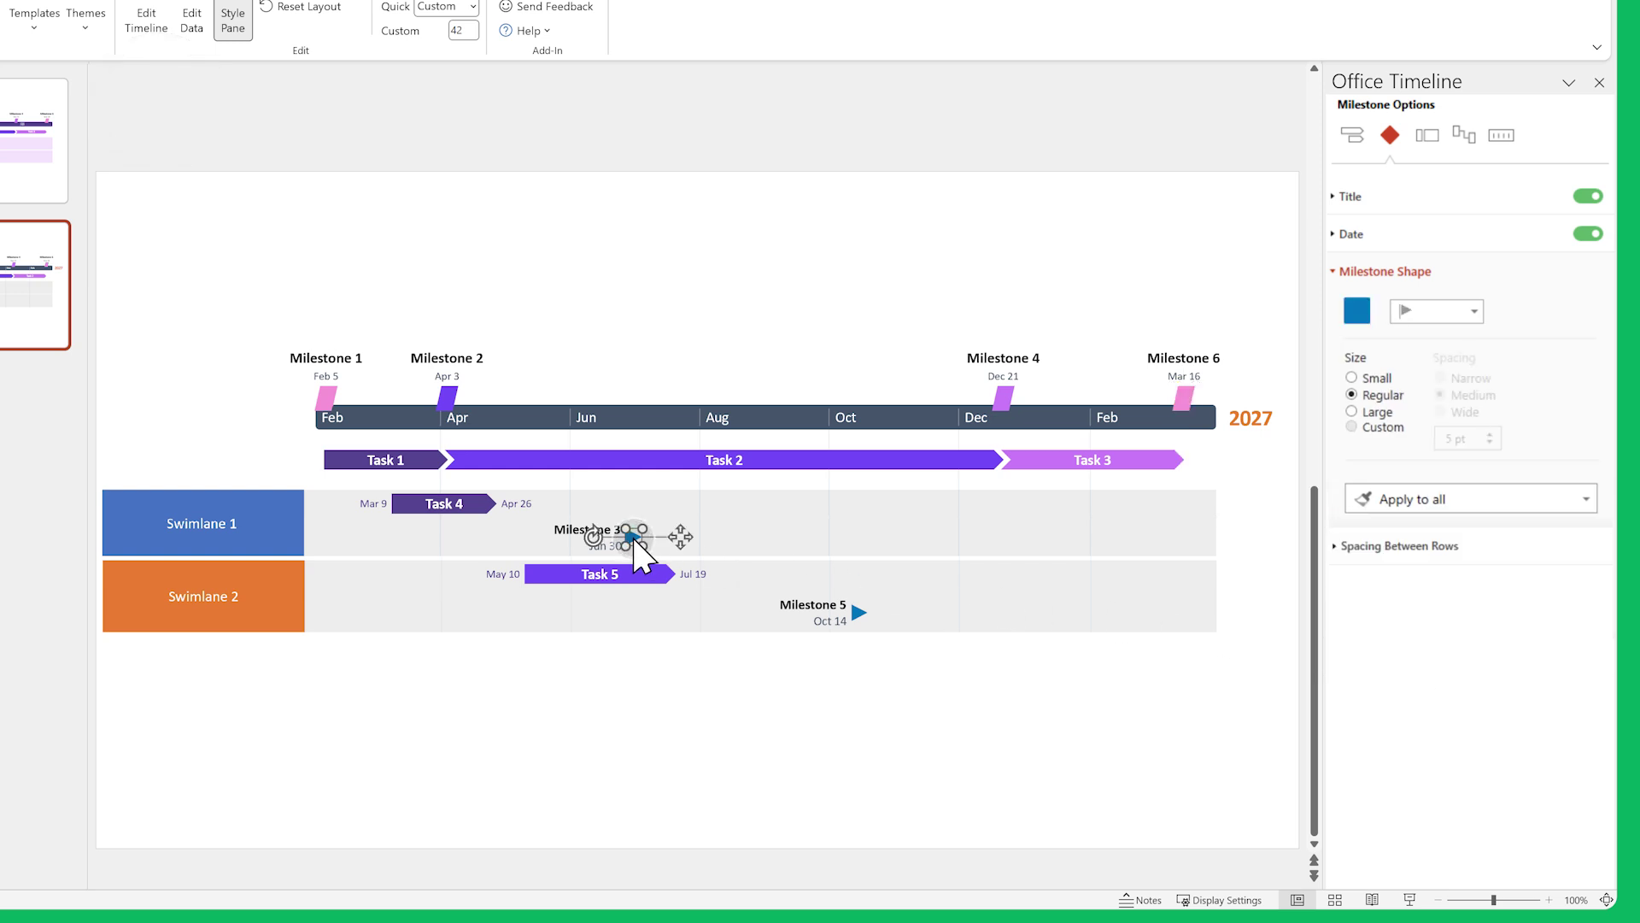
{"action": "left_click", "coordinate": [859, 612], "text": "shift"}
{"action": "left_click", "coordinate": [1445, 319]}
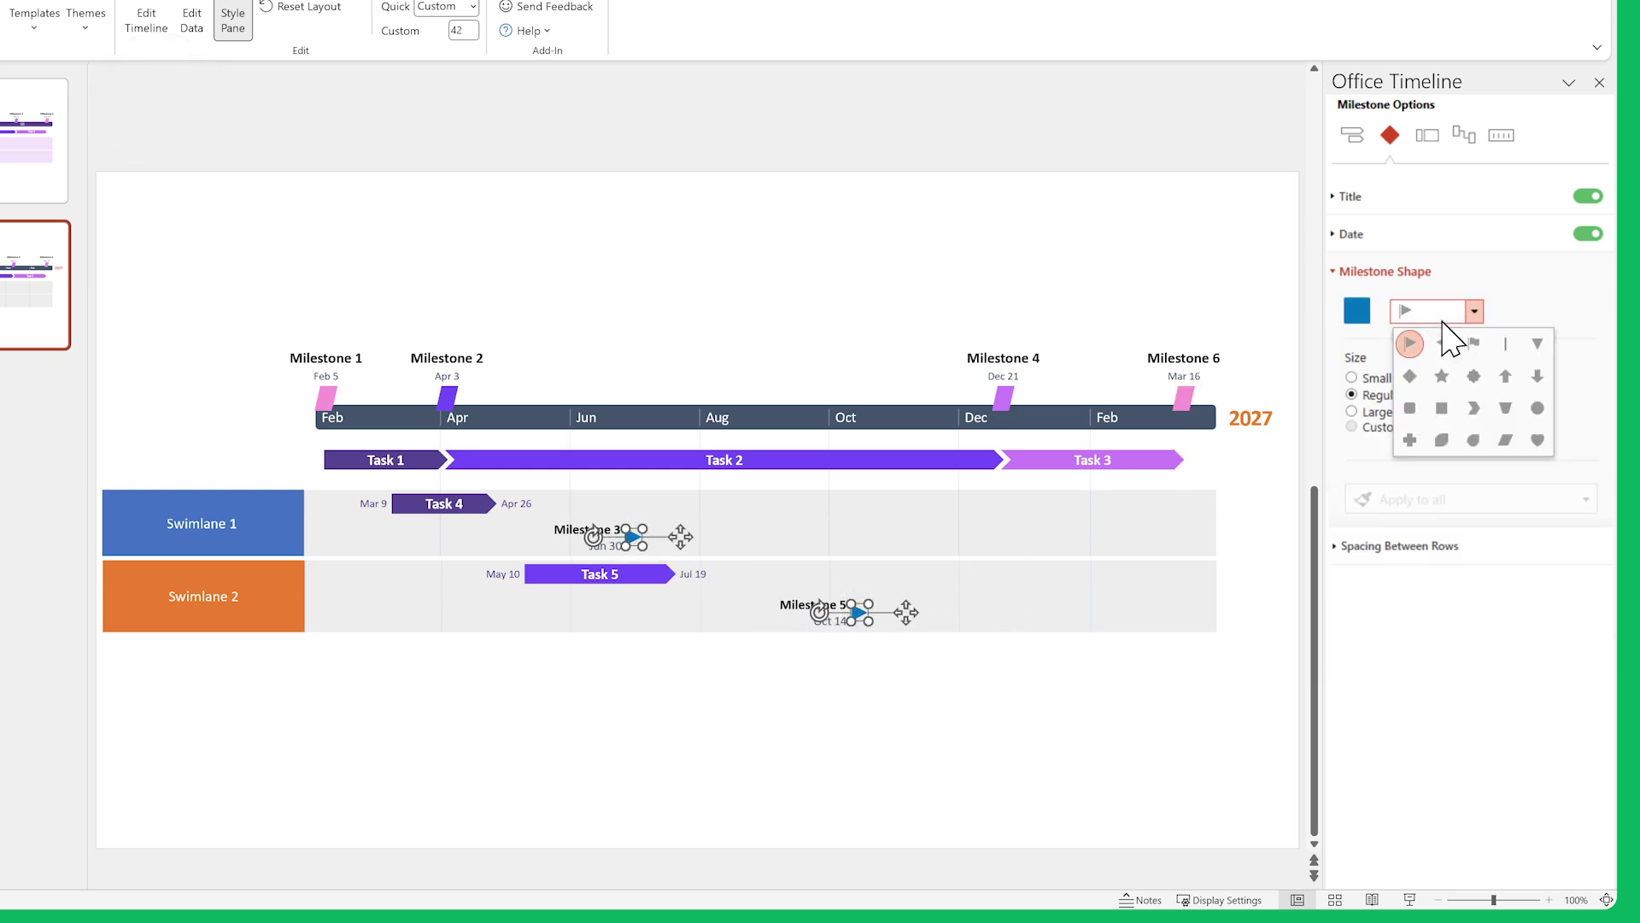
{"action": "left_click", "coordinate": [1538, 407]}
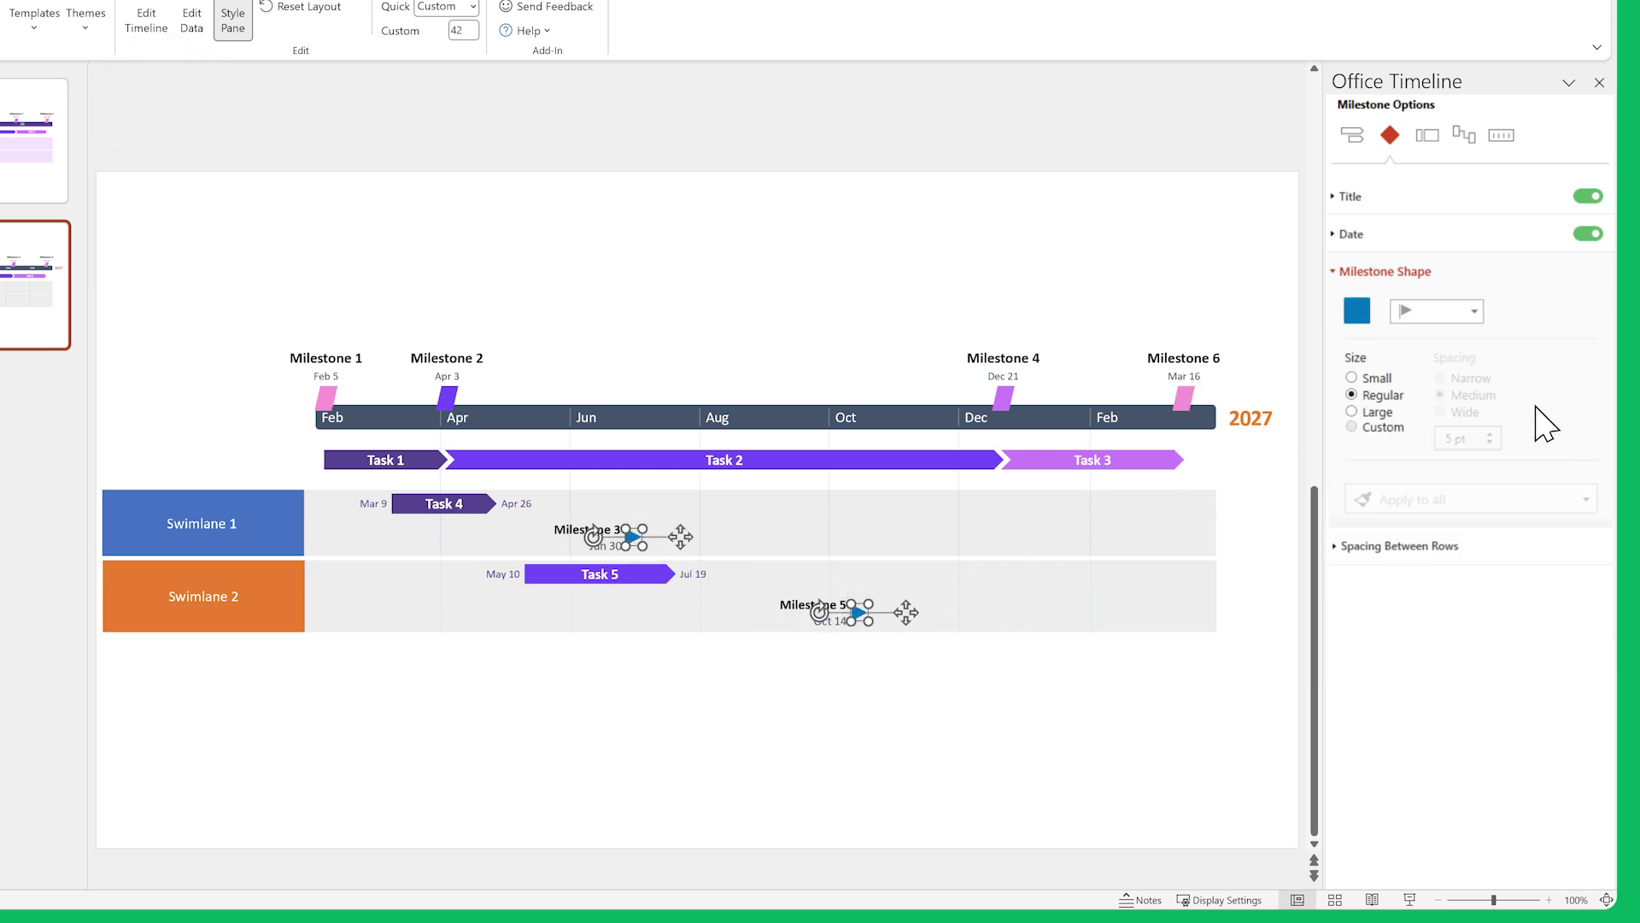
{"action": "left_click", "coordinate": [1491, 205]}
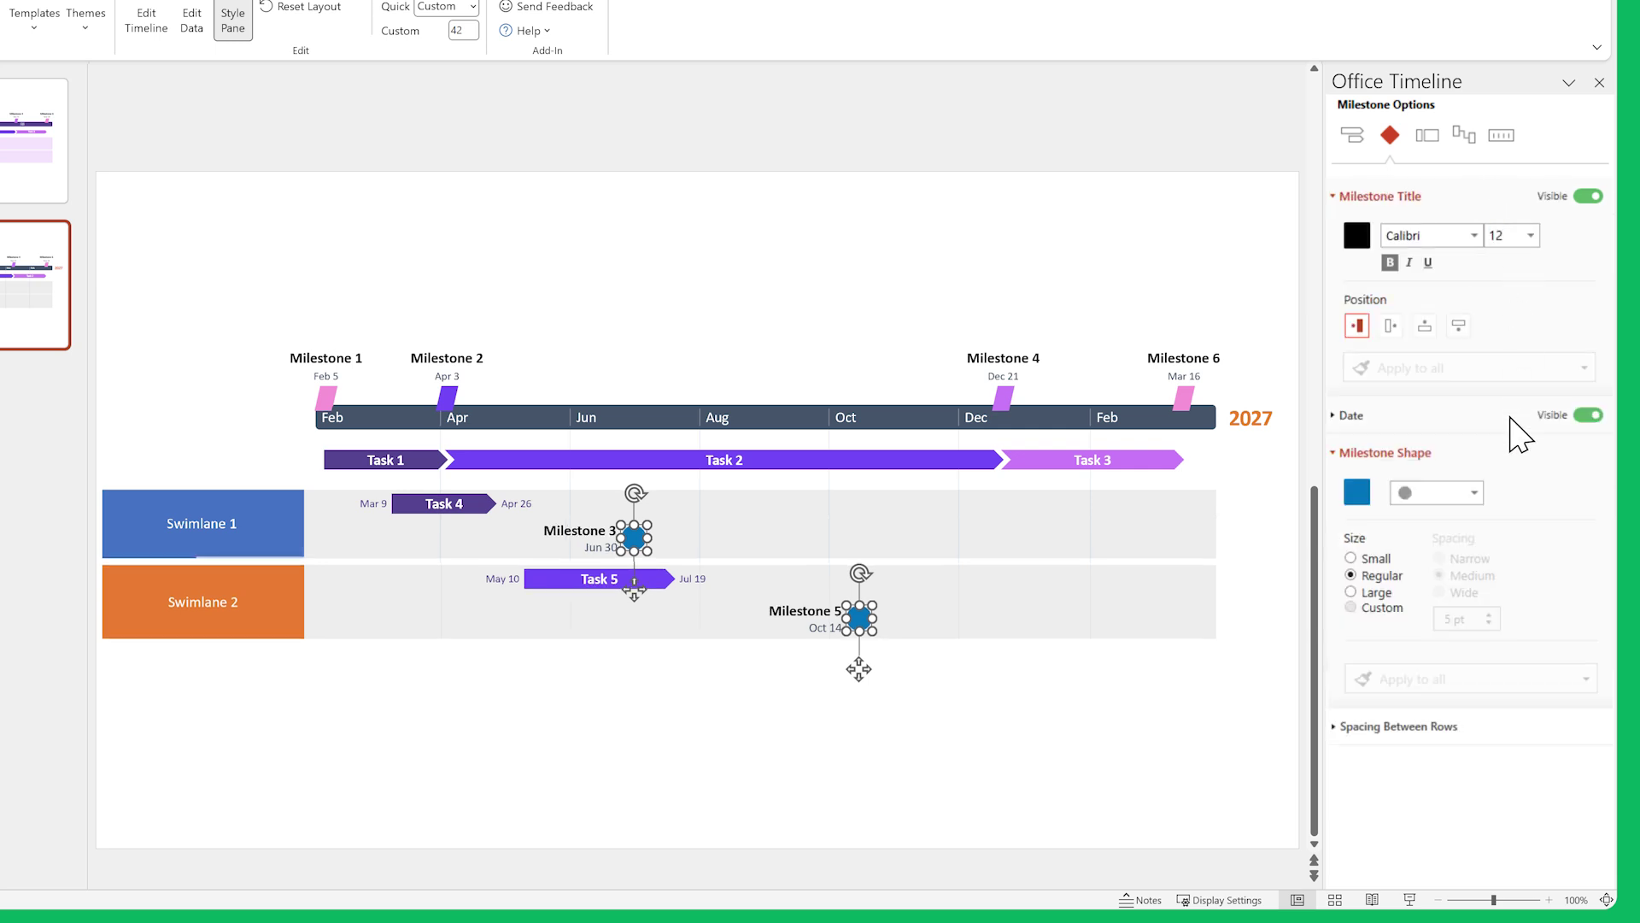
{"action": "left_click", "coordinate": [1512, 418]}
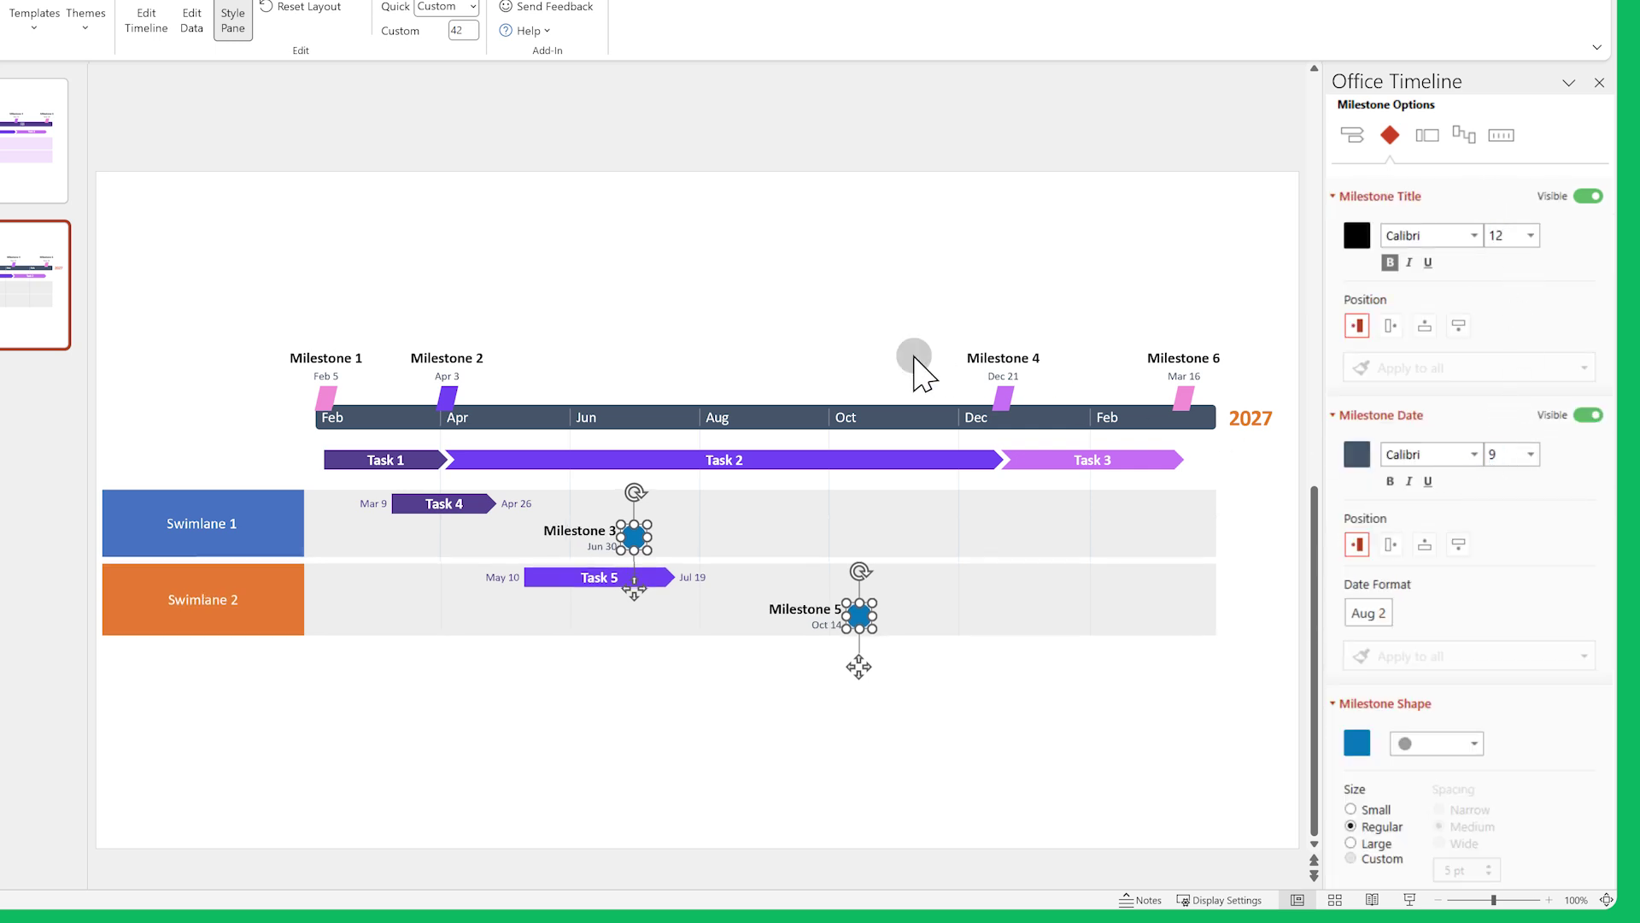
- Colour Milestones 3 and 5 purple with custom colours
{"action": "left_click", "coordinate": [915, 372]}
{"action": "left_click", "coordinate": [634, 536]}
{"action": "left_click", "coordinate": [1357, 312]}
{"action": "left_click", "coordinate": [1452, 481]}
{"action": "left_click", "coordinate": [1475, 644]}
{"action": "left_click", "coordinate": [1358, 311]}
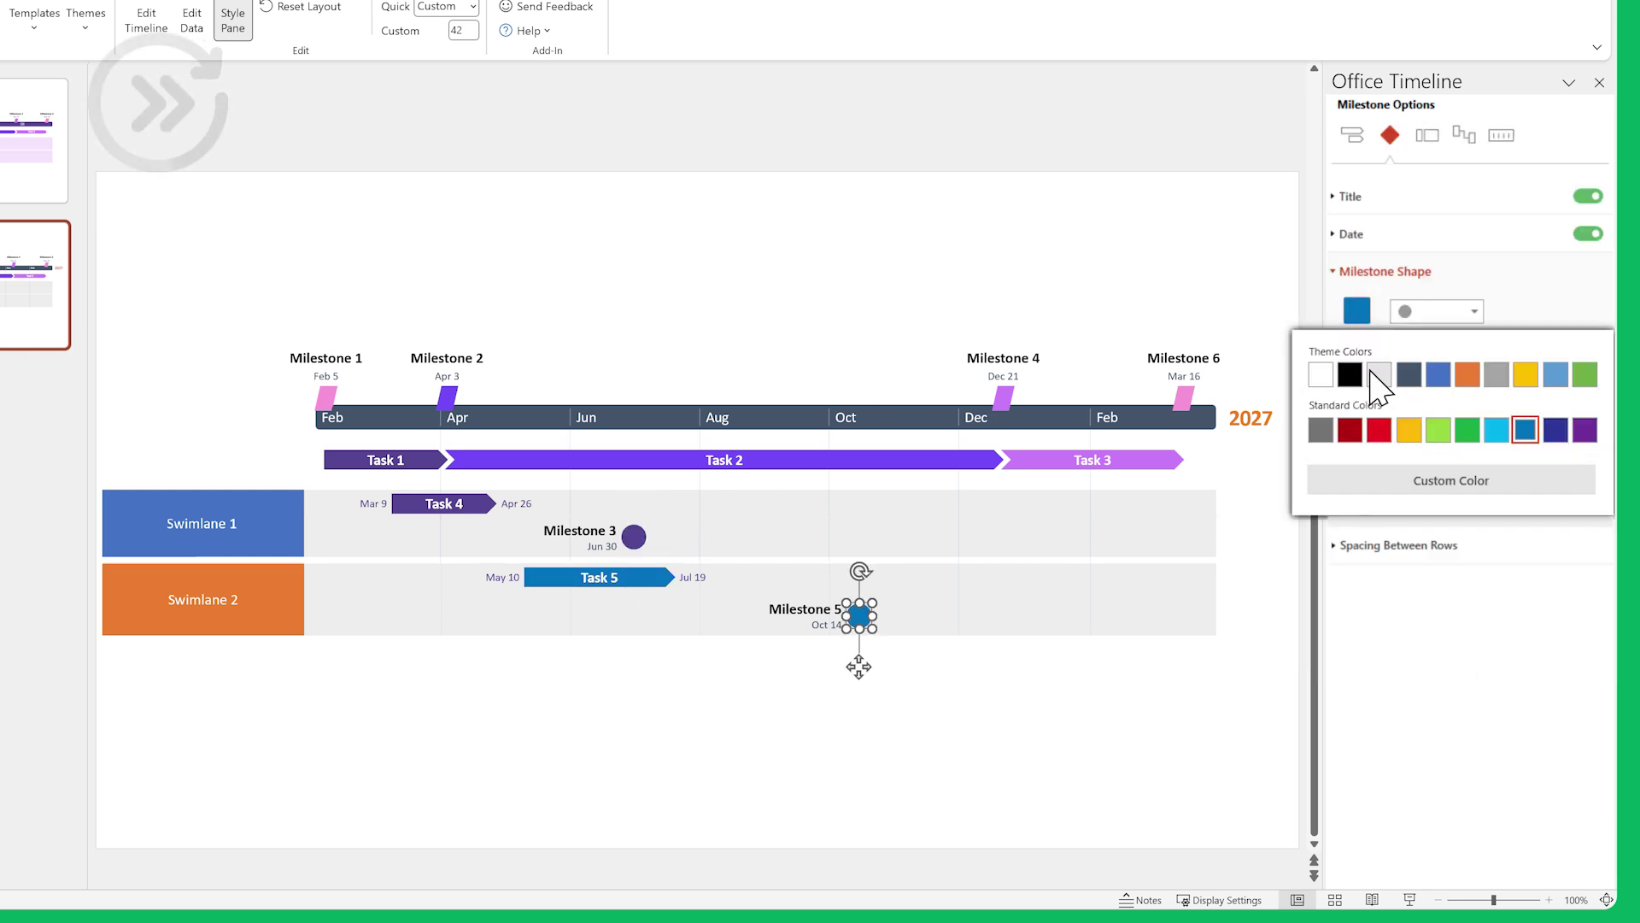
{"action": "left_click", "coordinate": [1445, 668]}
{"action": "left_click", "coordinate": [1231, 765]}
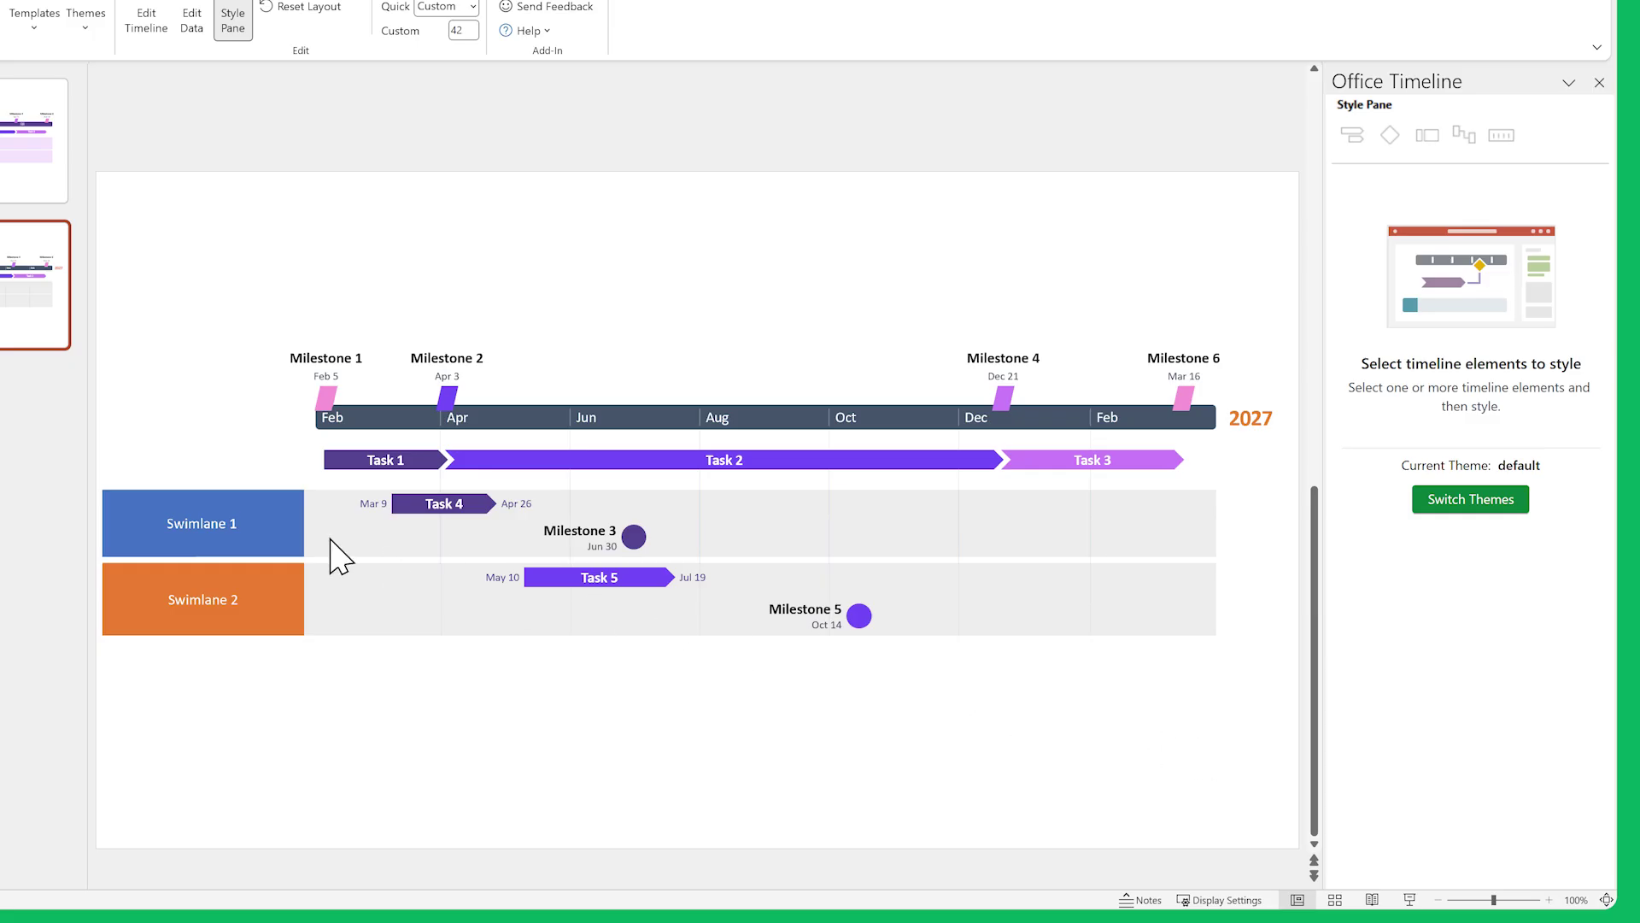
- Hide the swimlane gridlines and give Swimlane 1 a dark purple header
{"action": "left_click", "coordinate": [184, 509]}
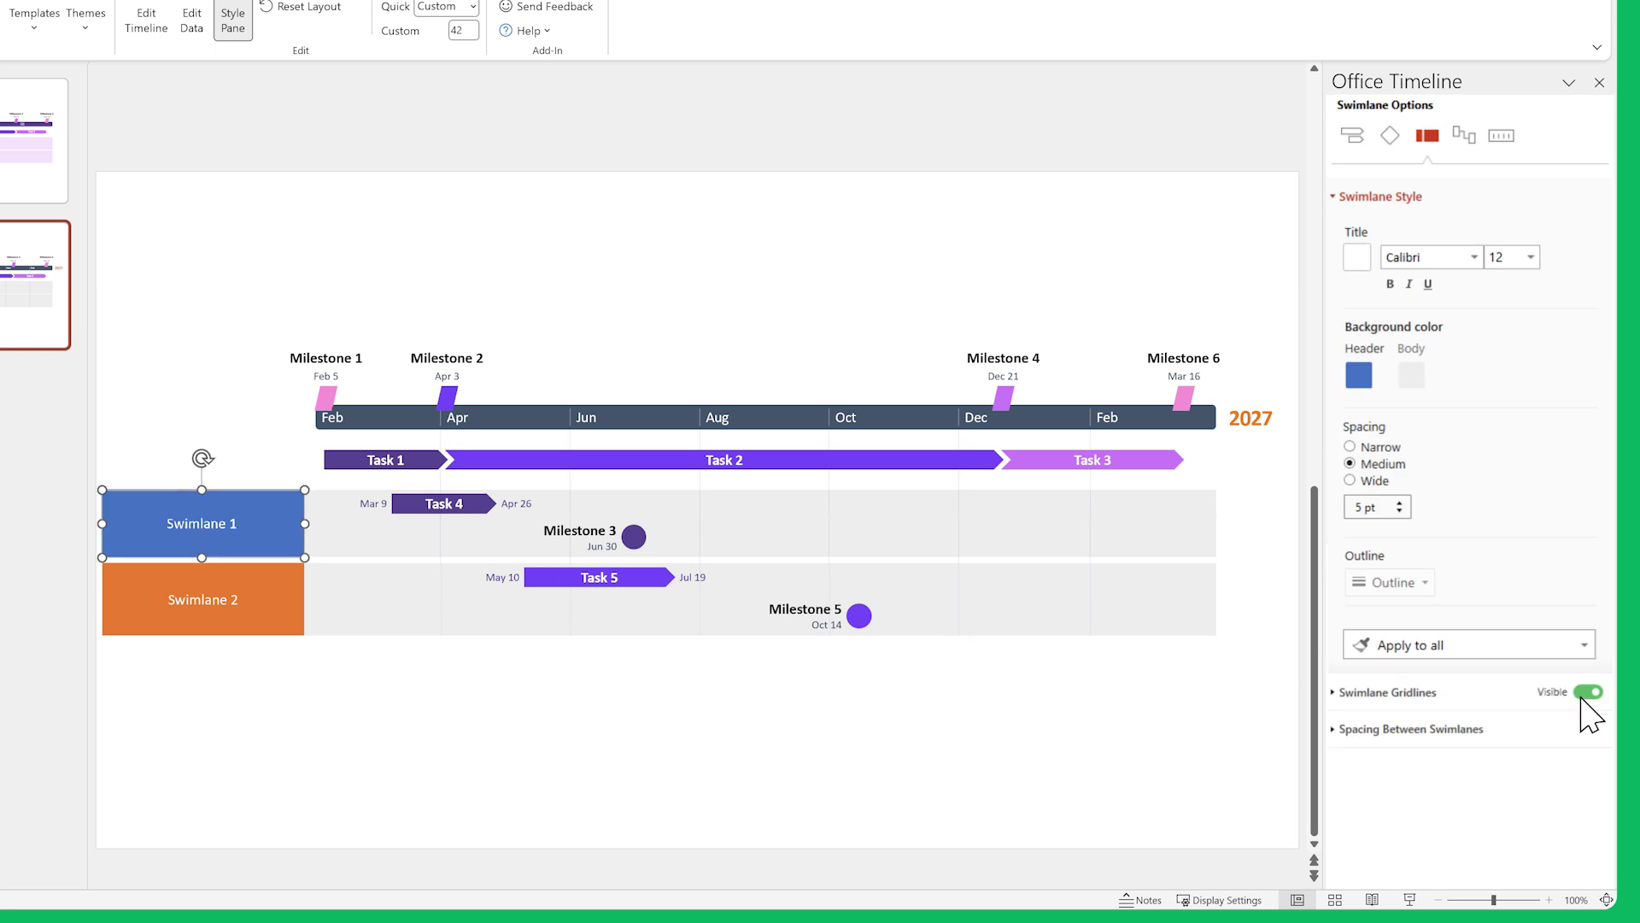
{"action": "left_click", "coordinate": [1587, 692]}
{"action": "left_click", "coordinate": [1359, 374]}
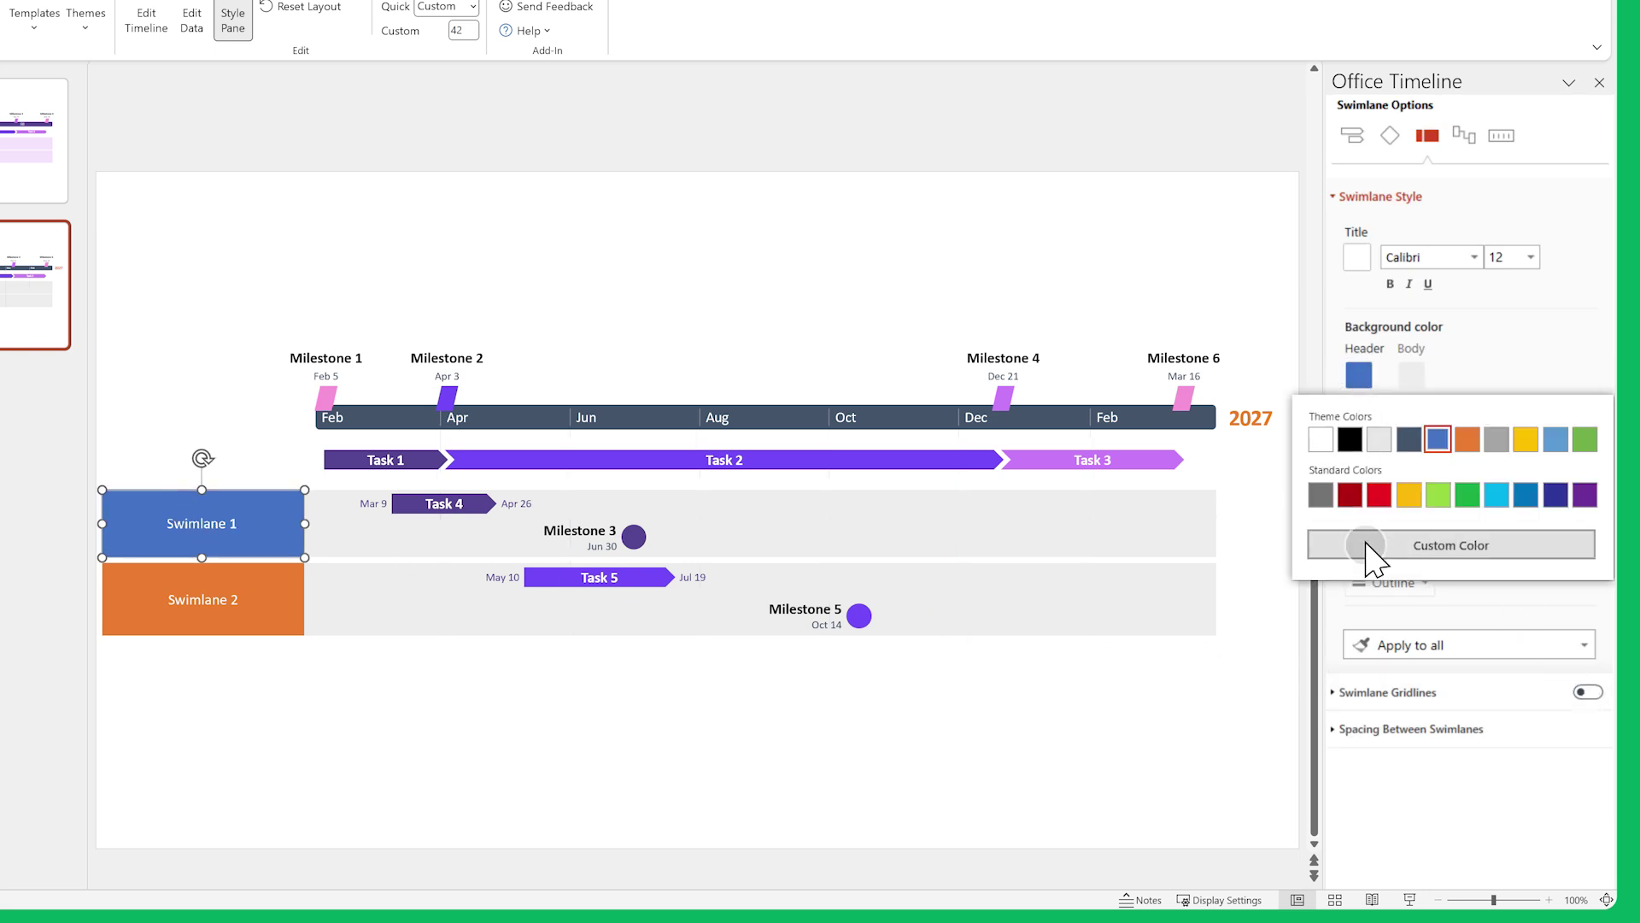
{"action": "left_click", "coordinate": [1366, 545]}
{"action": "key", "text": "ctrl+v"}
{"action": "left_click", "coordinate": [1474, 711]}
- Give Swimlane 2 a purple header and lilac body, then apply title and body styling to all swimlanes
{"action": "left_click", "coordinate": [203, 599]}
{"action": "left_click", "coordinate": [1359, 374]}
{"action": "left_click", "coordinate": [1450, 546]}
{"action": "left_click", "coordinate": [1475, 711]}
{"action": "left_click", "coordinate": [1411, 374]}
{"action": "left_click", "coordinate": [1449, 546]}
{"action": "key", "text": "ctrl+v"}
{"action": "left_click", "coordinate": [1446, 718]}
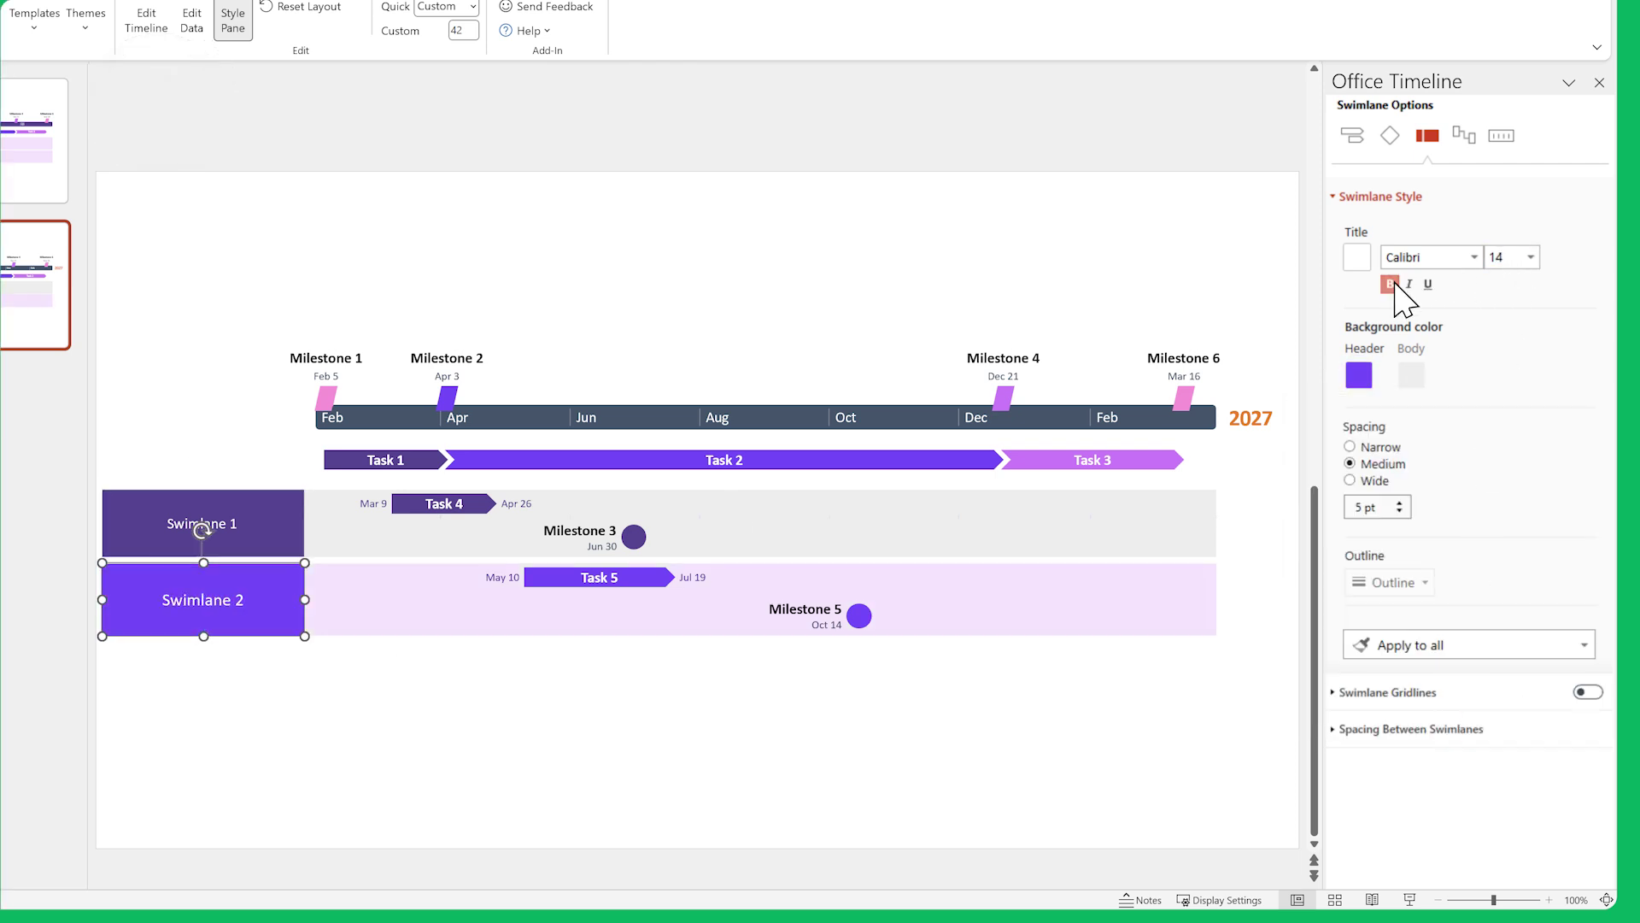
{"action": "left_click", "coordinate": [1426, 646]}
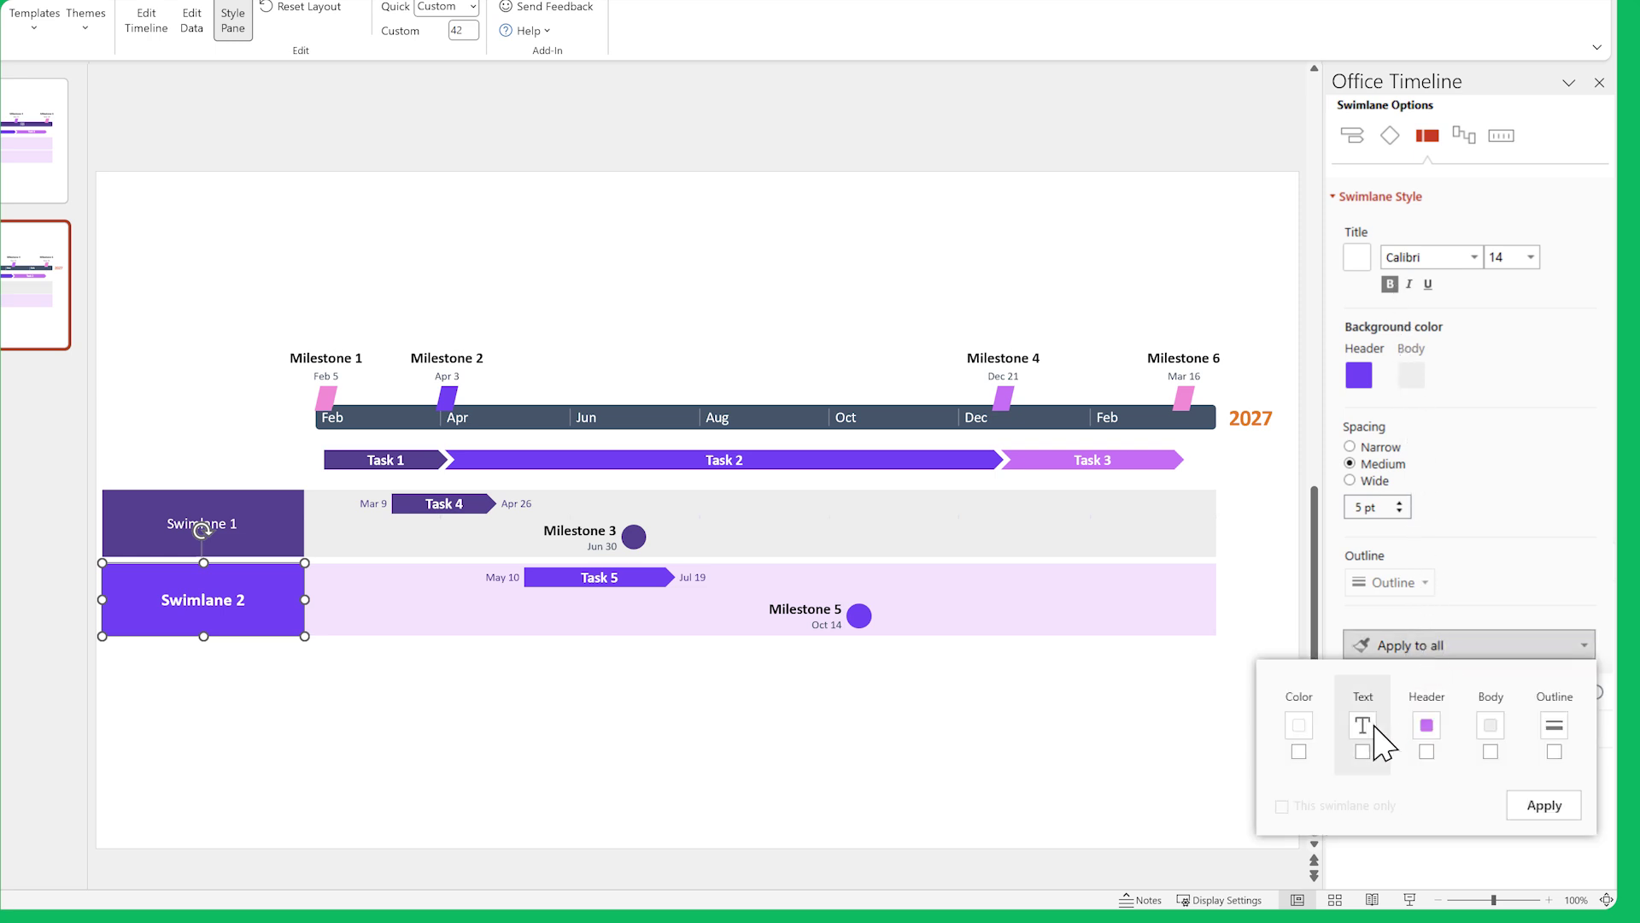
{"action": "left_click", "coordinate": [1526, 807]}
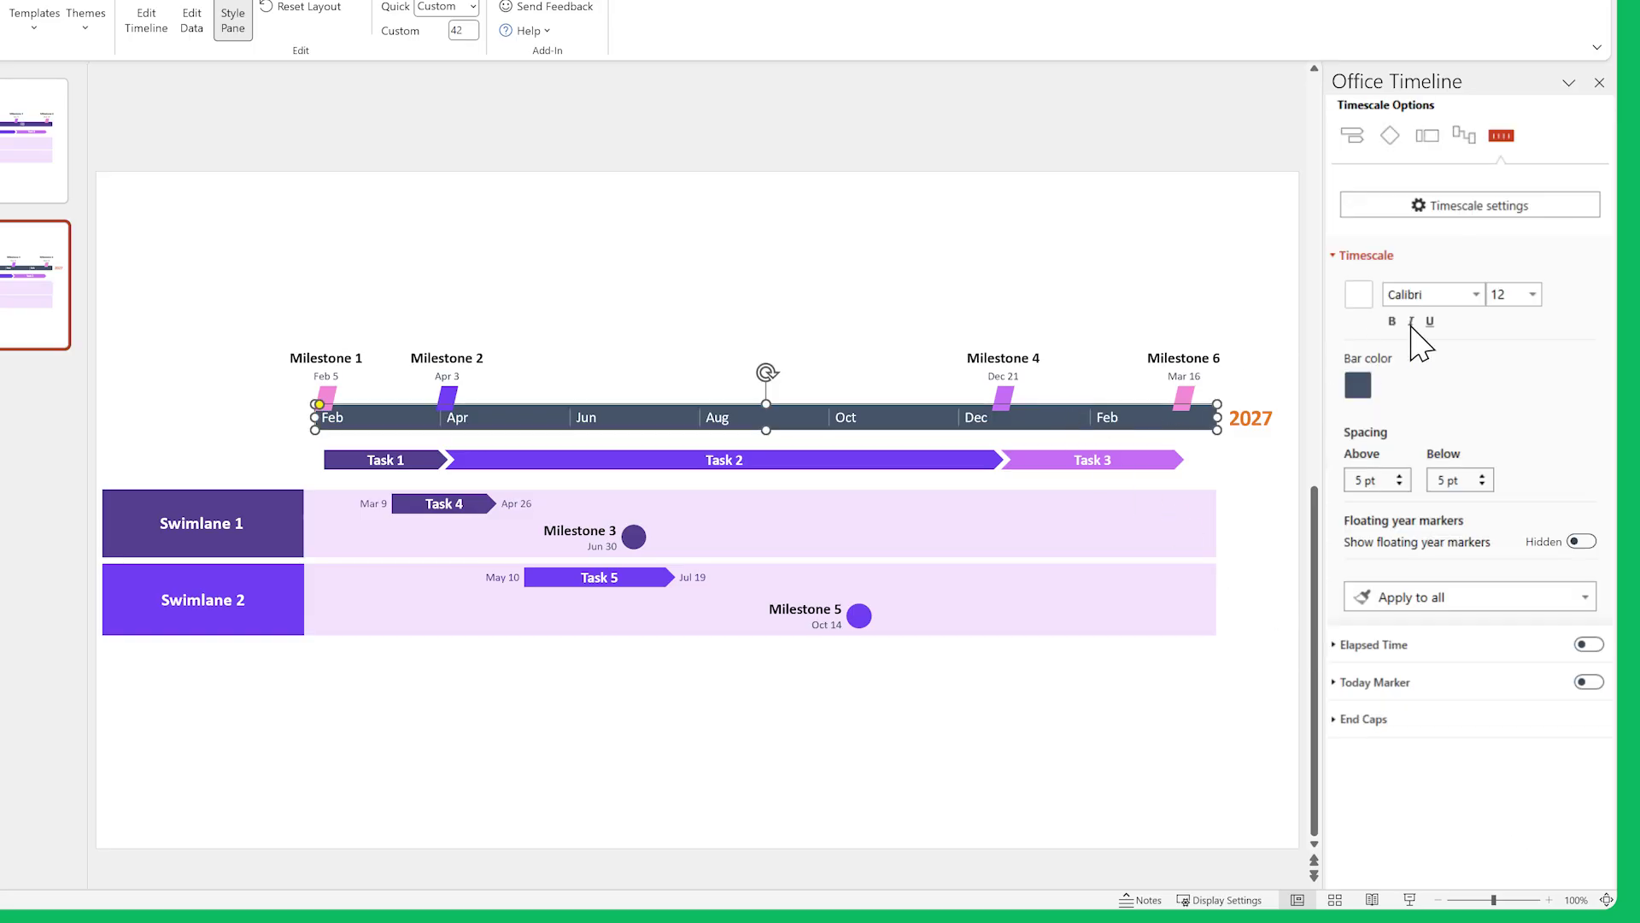
- Make the timescale bar custom purple (hex 564592) and bring up the timescale settings
{"action": "left_click", "coordinate": [1358, 385]}
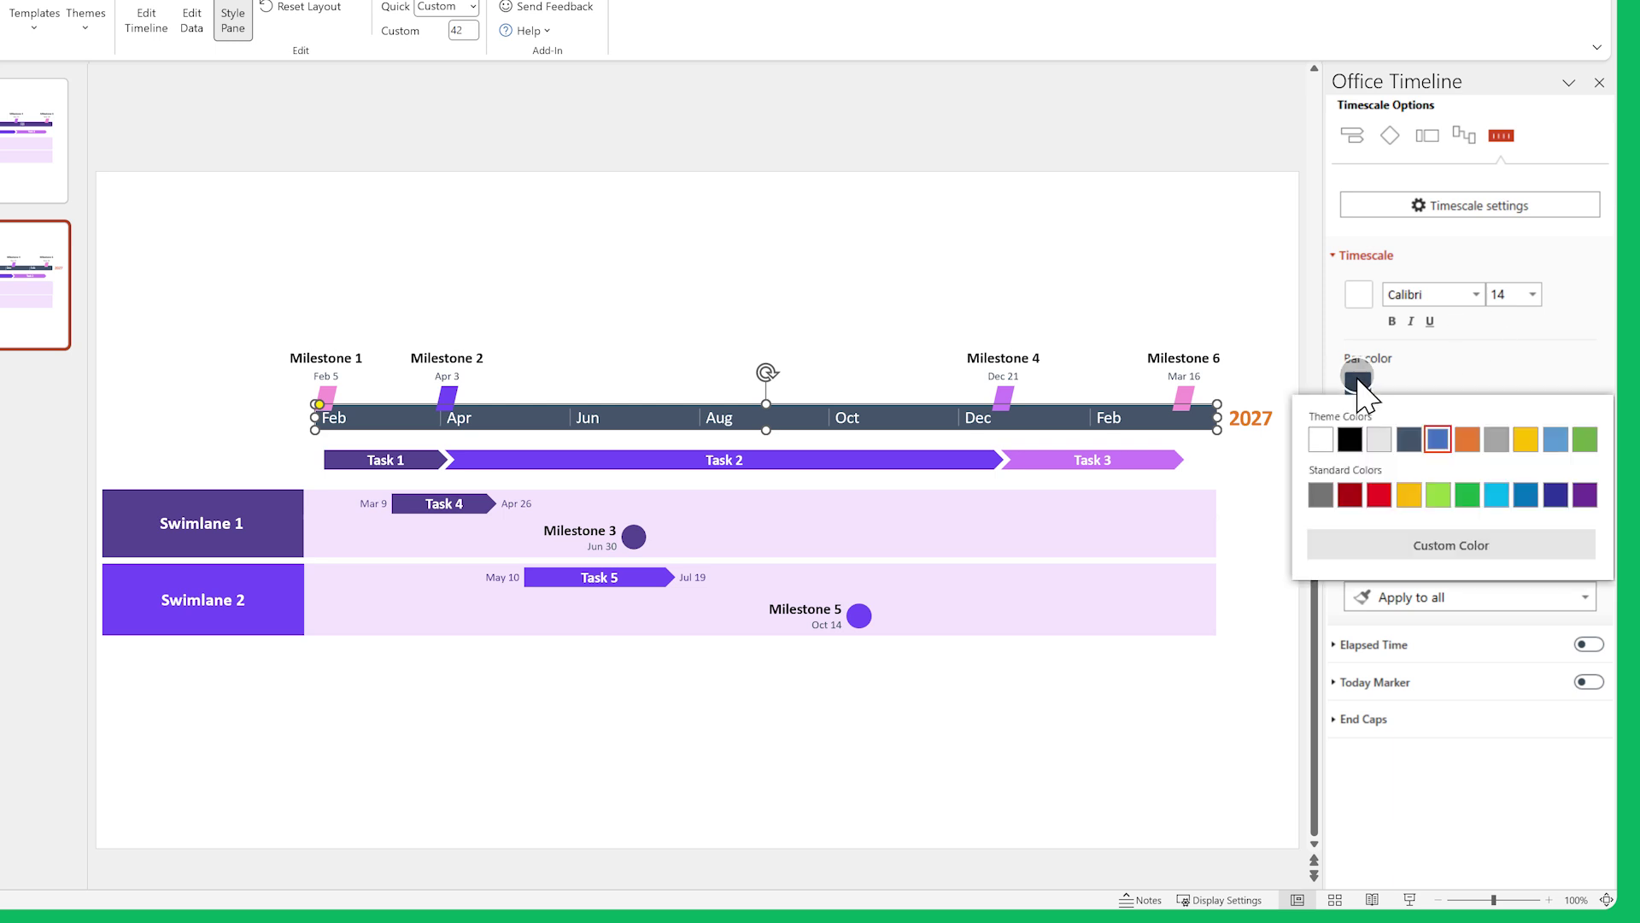
{"action": "left_click", "coordinate": [1368, 544]}
{"action": "type", "text": "56"}
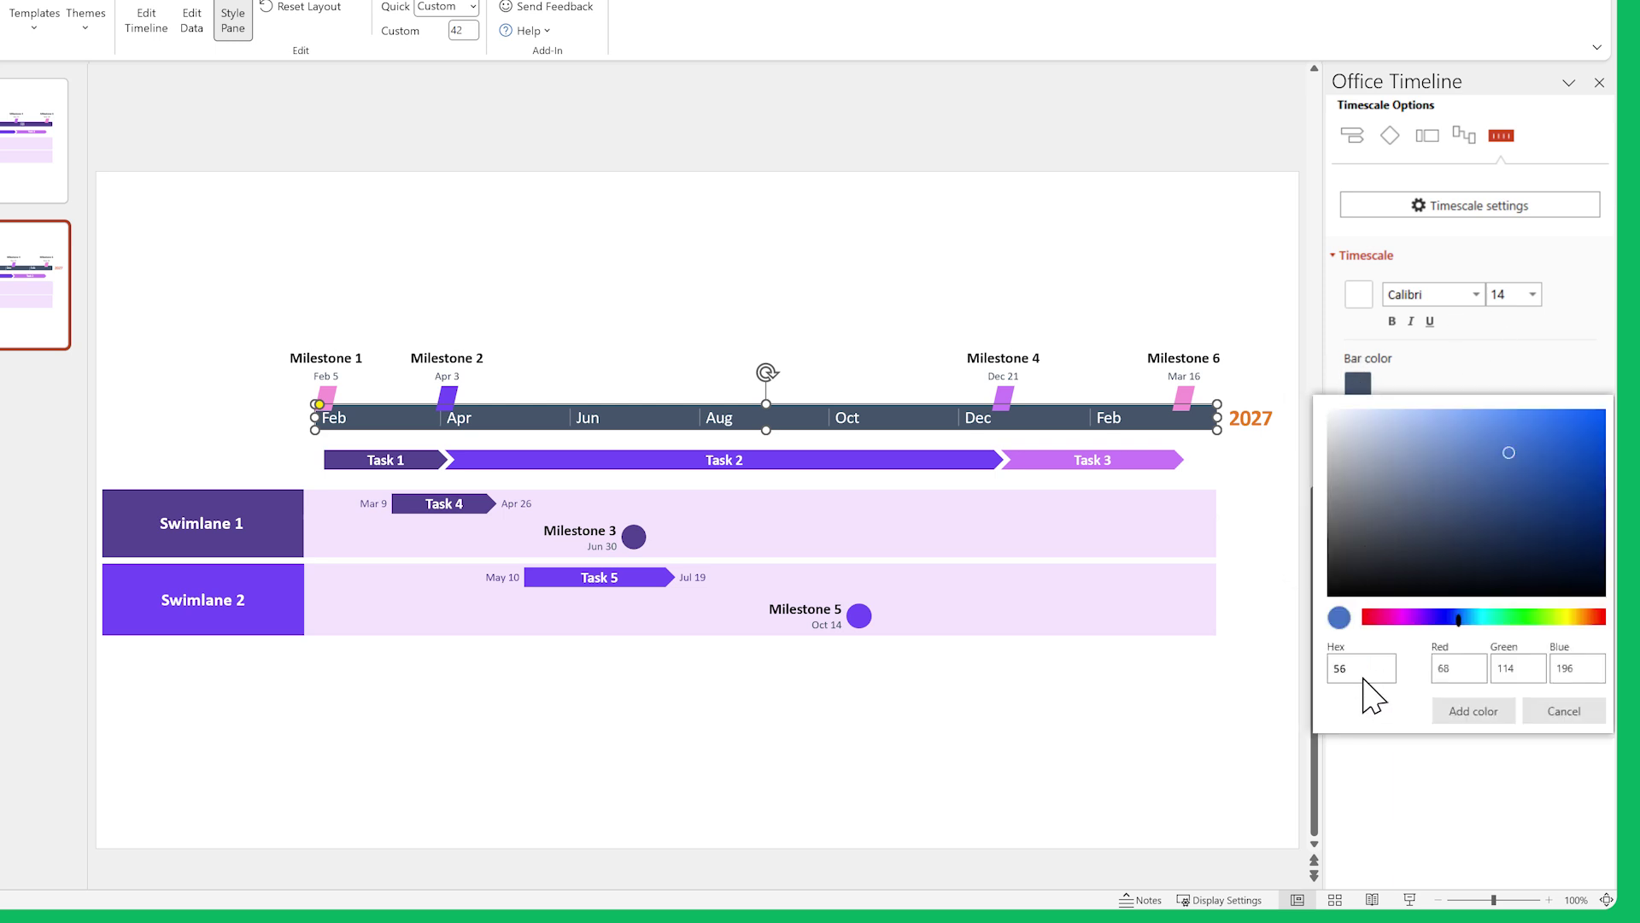
{"action": "type", "text": "4592"}
{"action": "left_click", "coordinate": [1442, 713]}
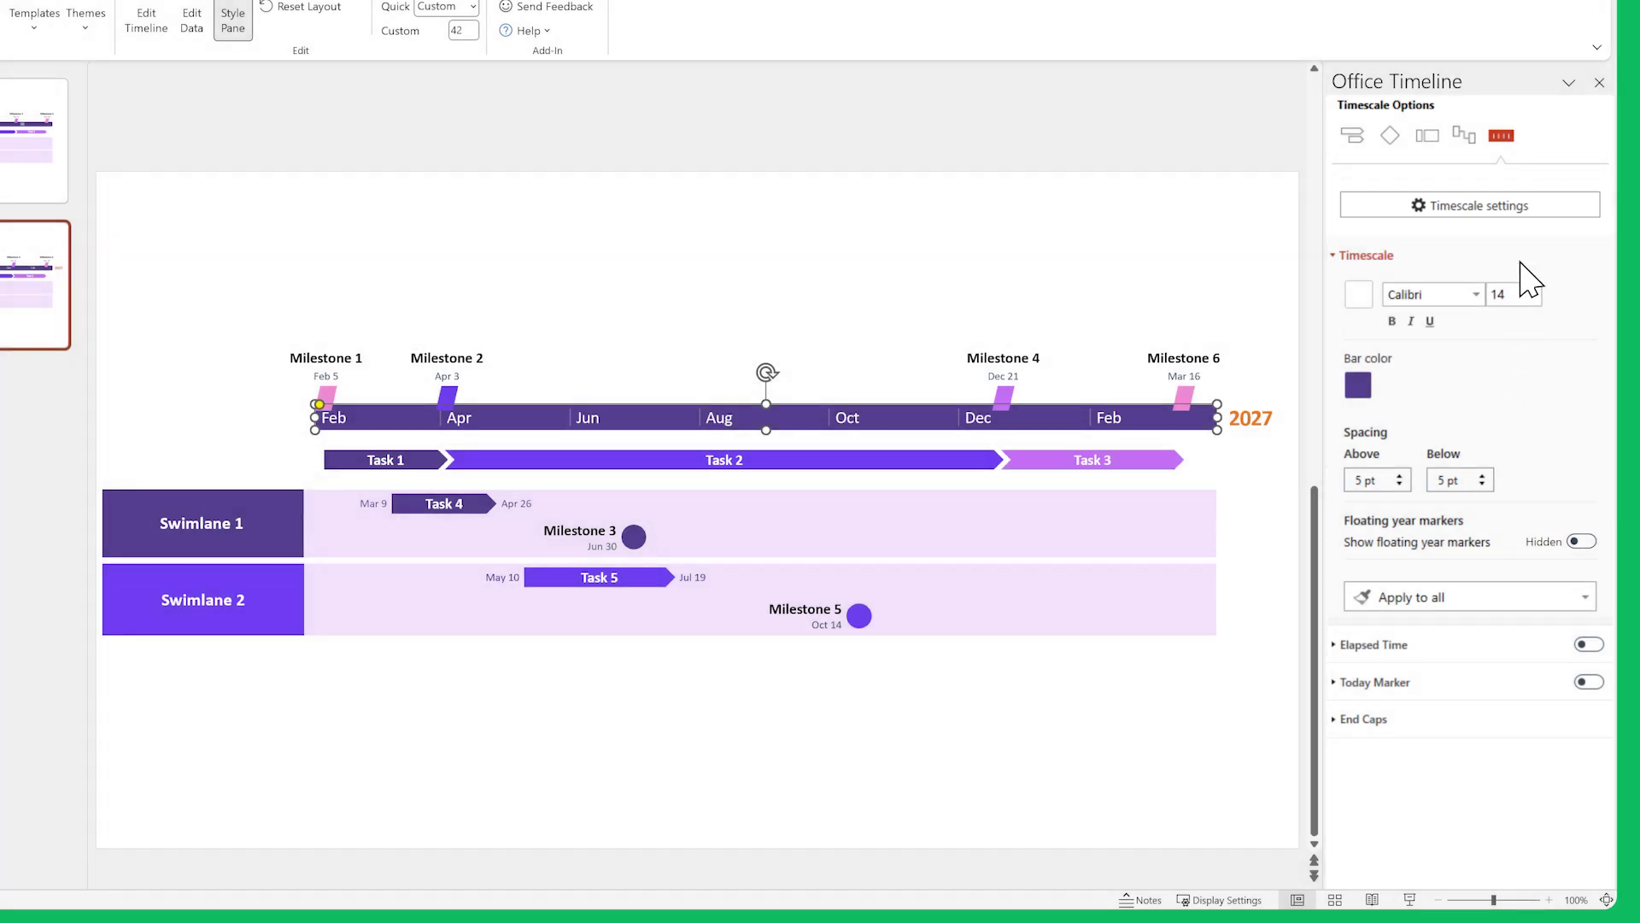
{"action": "left_click", "coordinate": [1531, 209]}
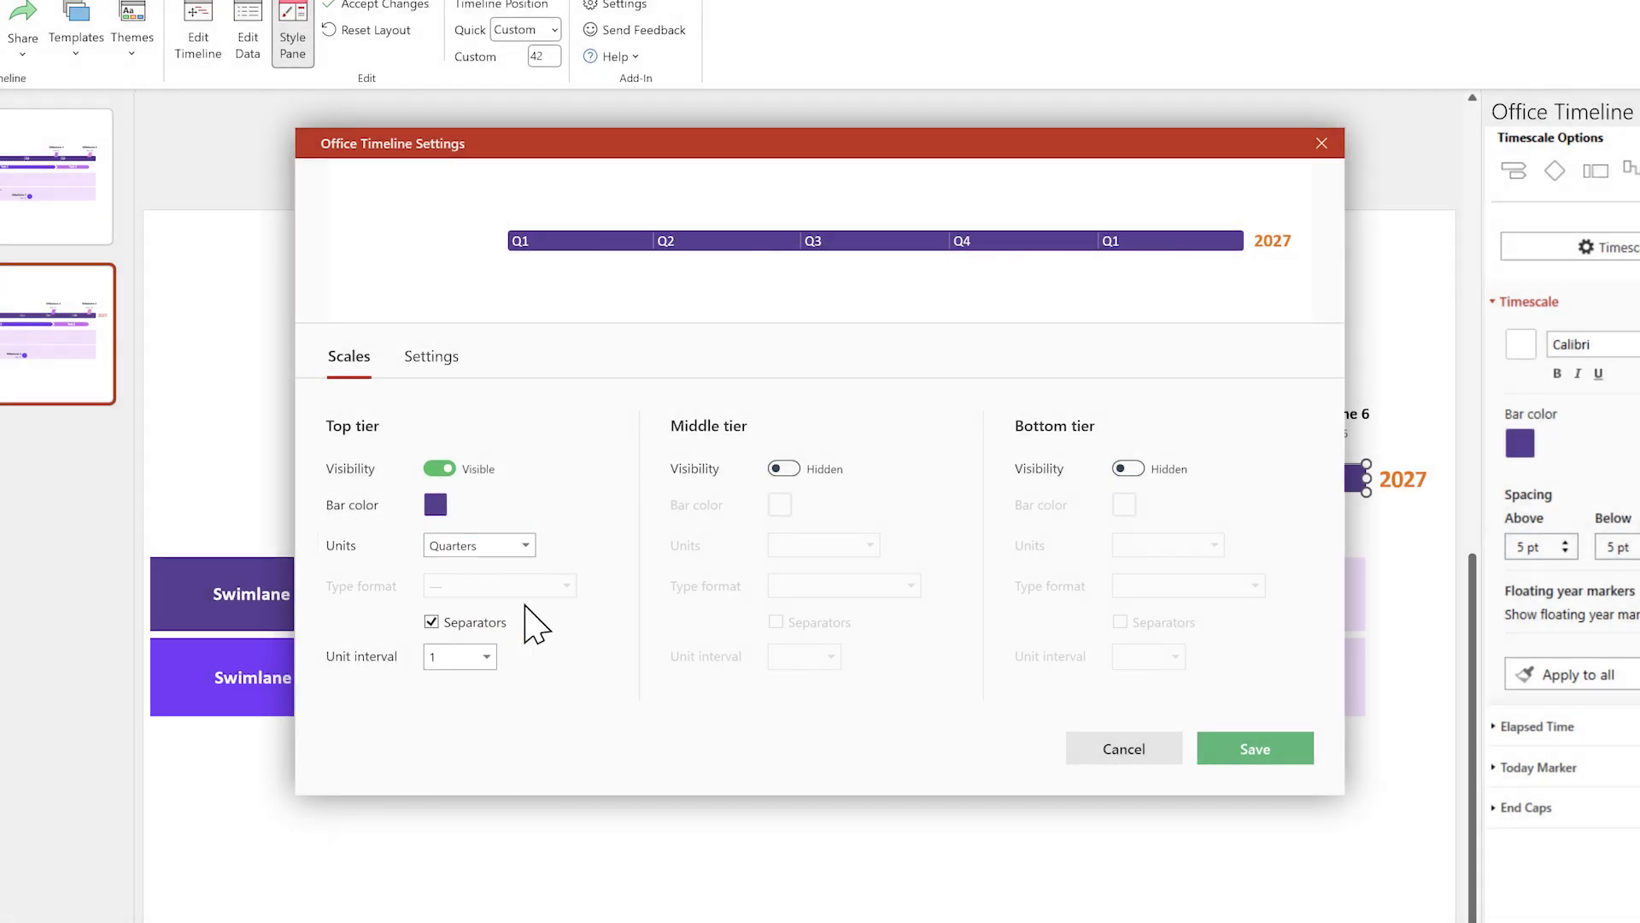
- Save the top tier as Quarters with interval 1 and collapse the timescale styling section
{"action": "left_click", "coordinate": [1254, 749]}
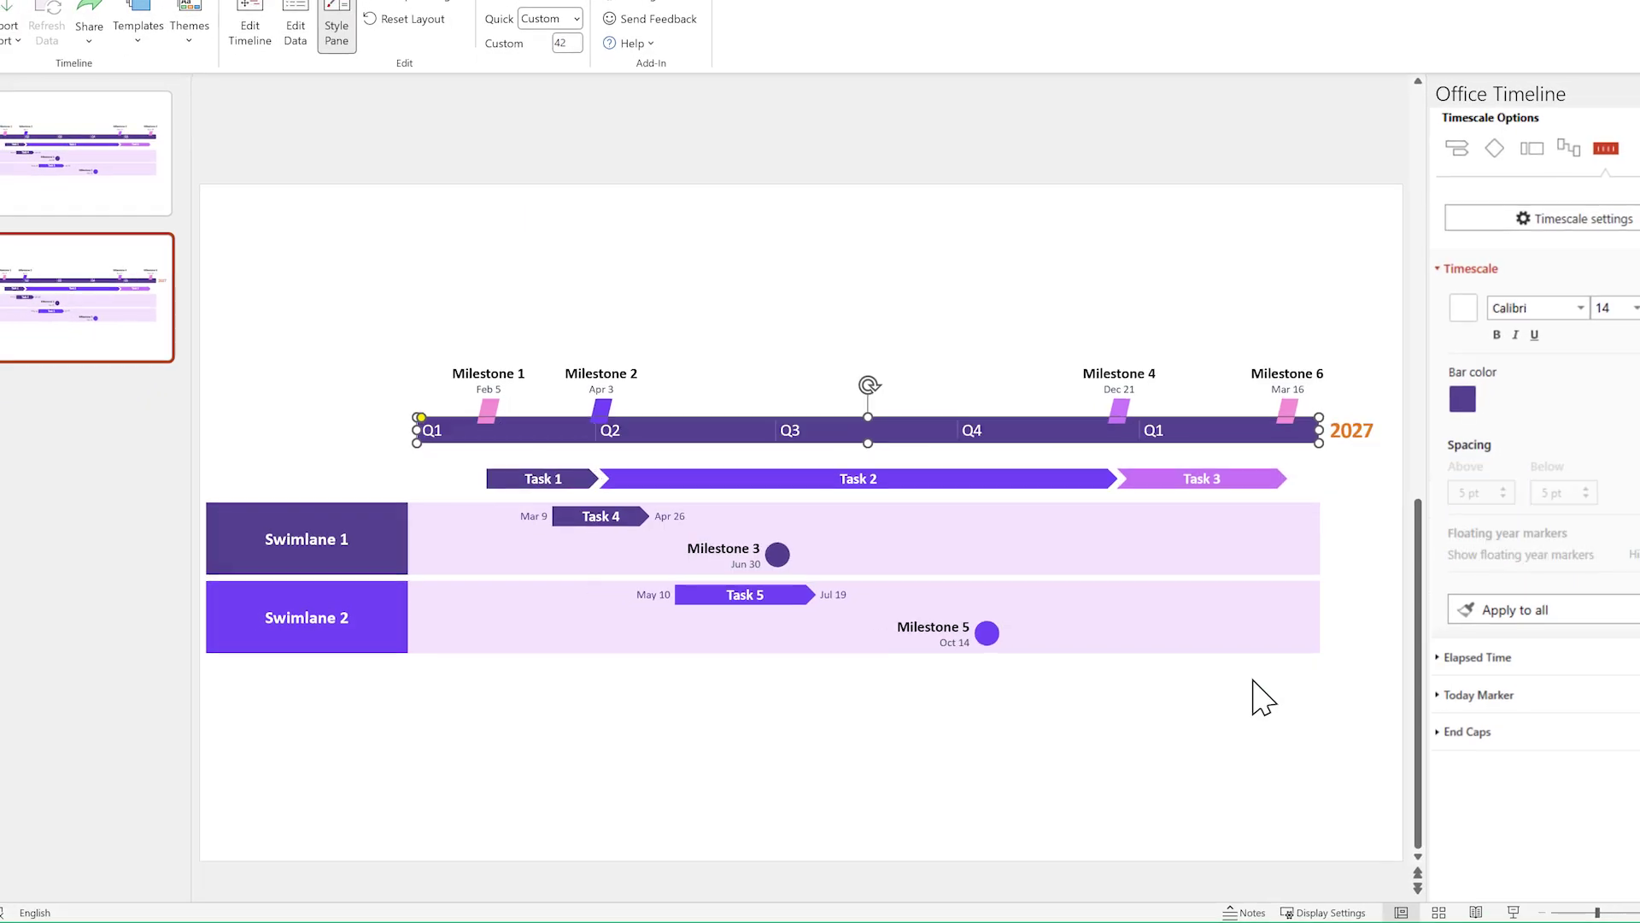
{"action": "left_click", "coordinate": [1449, 267]}
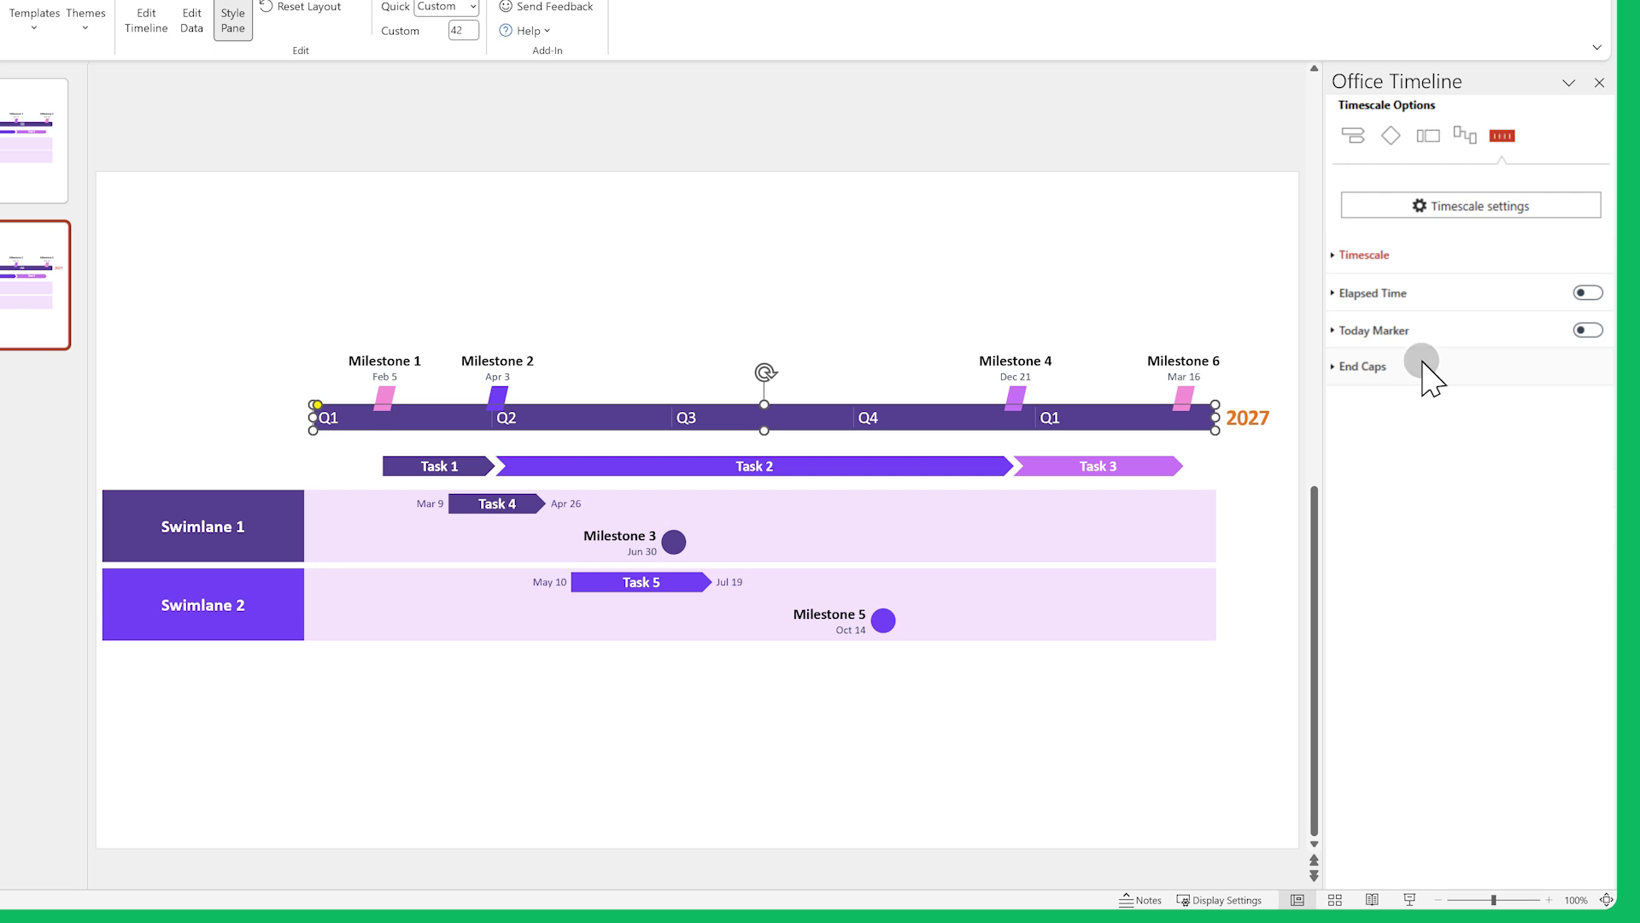
{"action": "left_click", "coordinate": [1258, 772]}
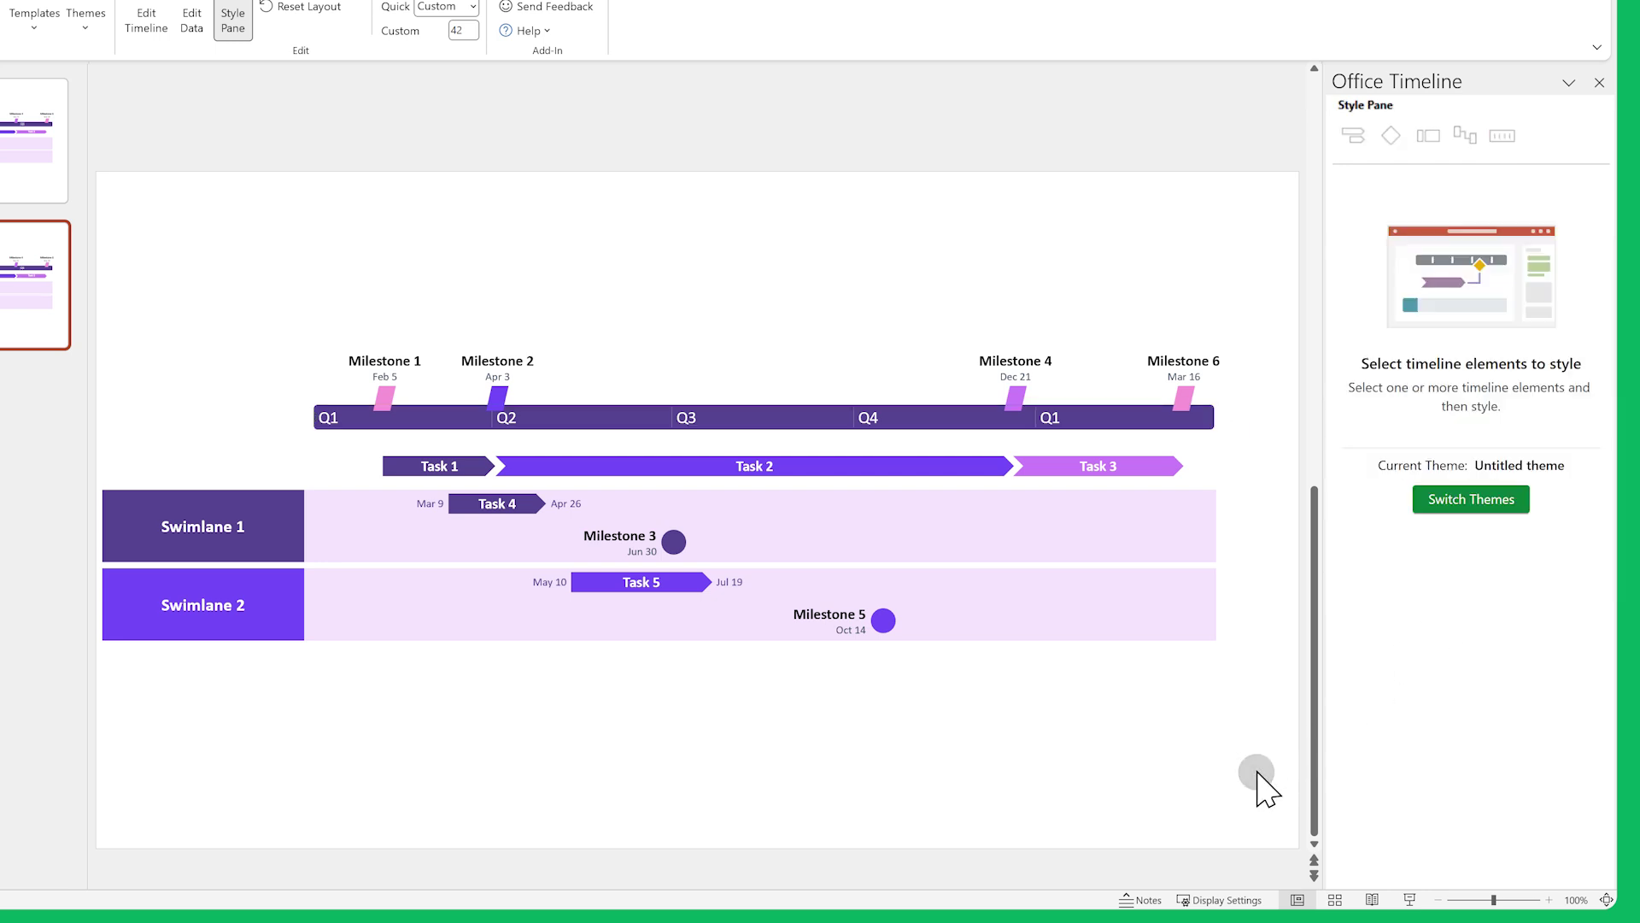